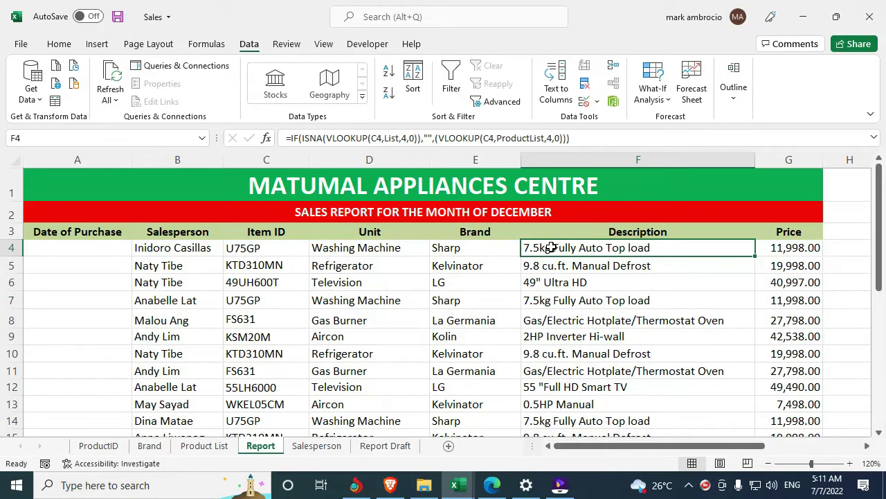
Examine the December sales table on the Report sheet, from the Salesperson column through Price.
click(516, 290)
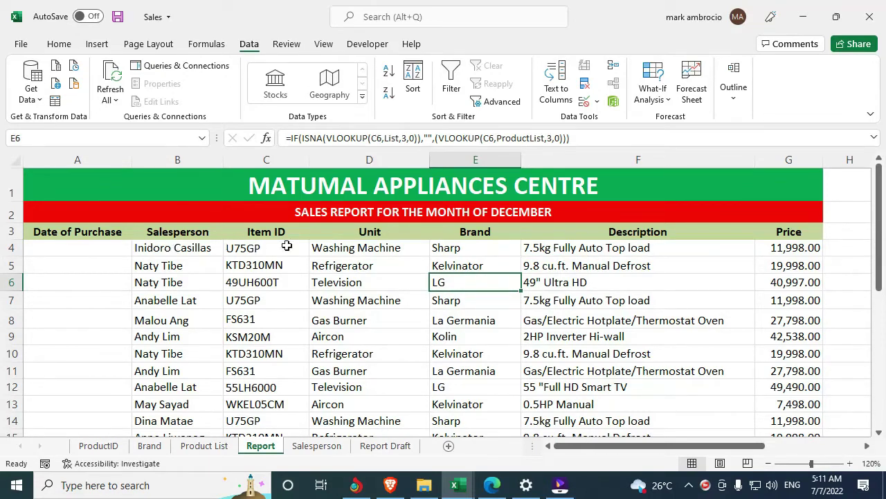
click(382, 251)
drag(179, 235, 773, 428)
drag(878, 388, 873, 181)
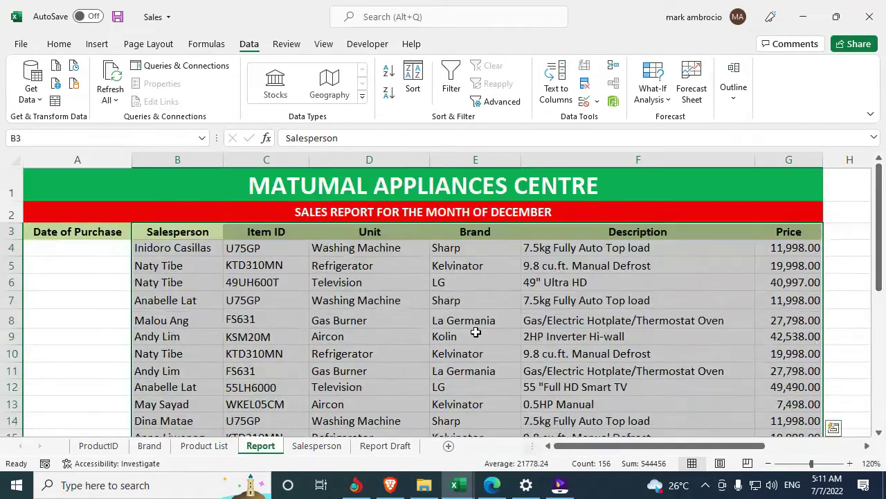
click(188, 244)
click(187, 236)
click(170, 243)
click(253, 234)
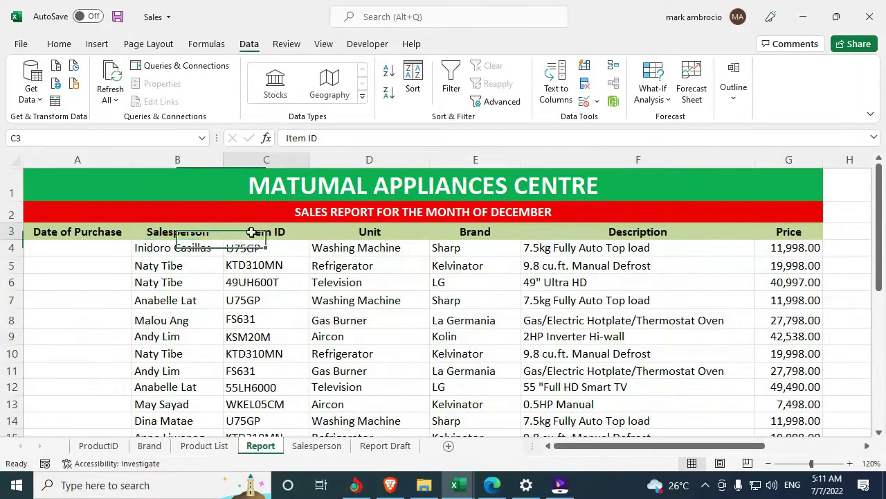
Inspect the Salesperson, Unit, Brand, Description and Price entries in row 4 and the report's title rows.
click(346, 266)
click(333, 251)
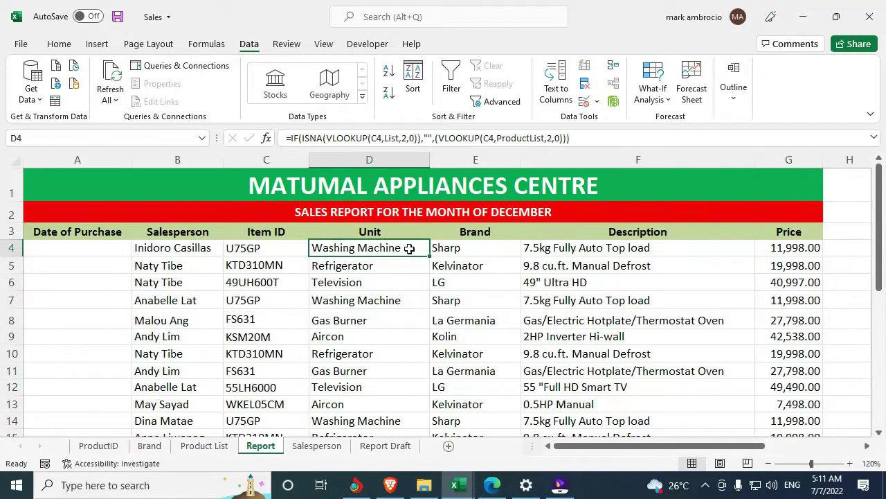
click(527, 248)
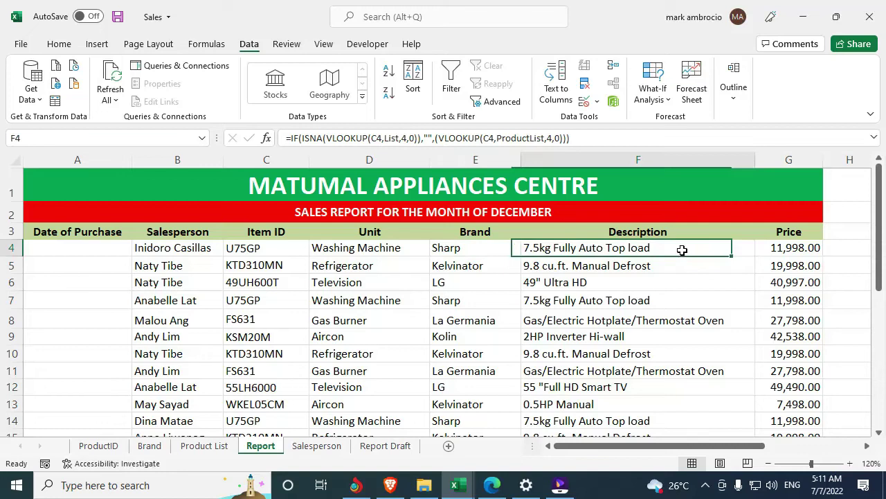
click(194, 250)
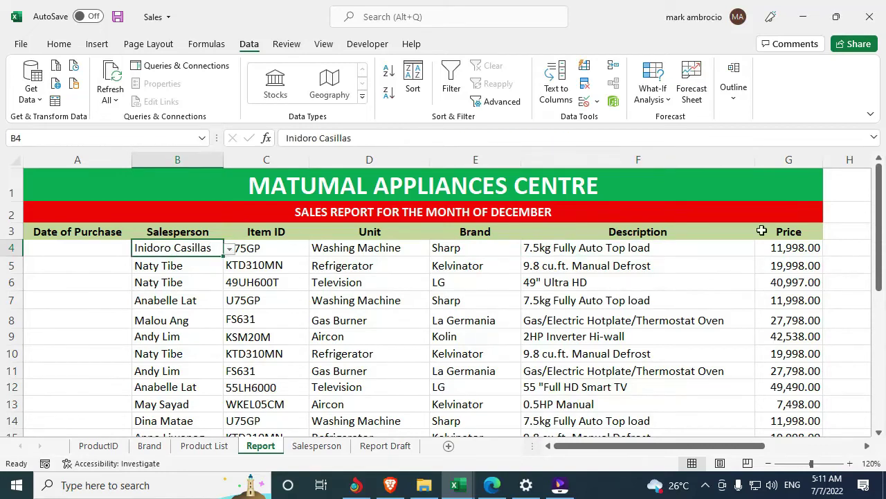
click(790, 247)
click(475, 246)
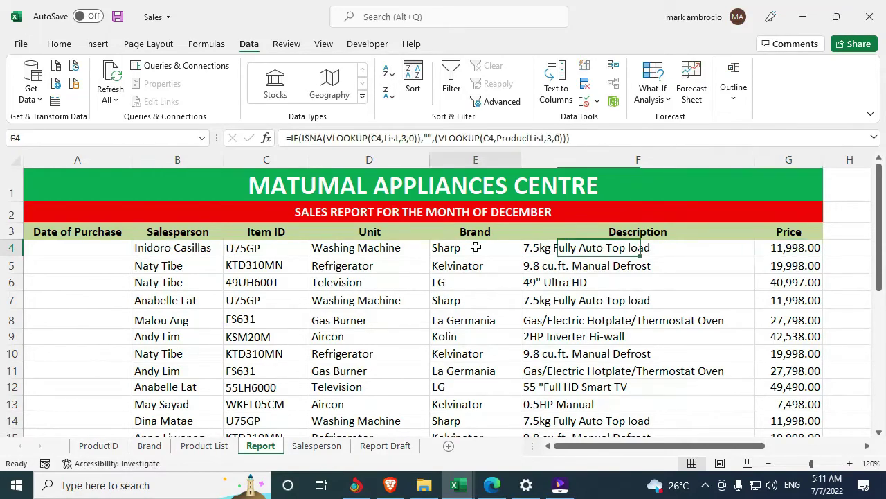
click(407, 228)
click(361, 188)
click(346, 244)
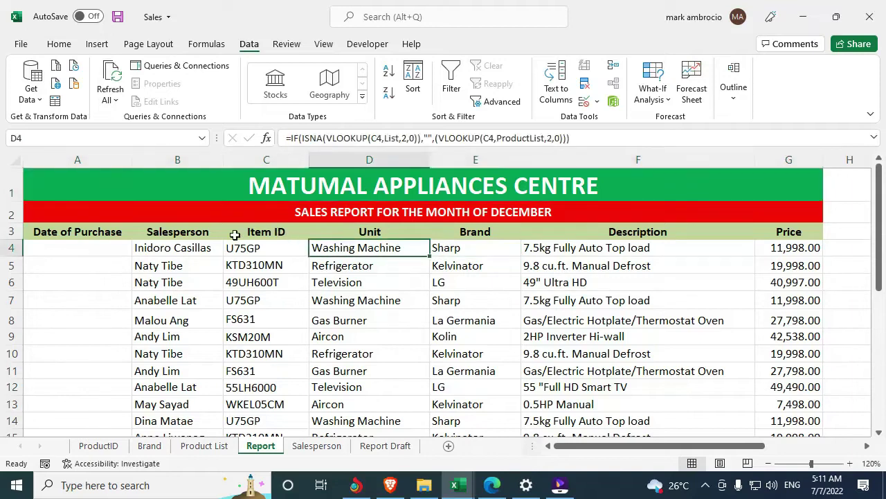
drag(186, 194, 663, 214)
click(574, 245)
click(311, 184)
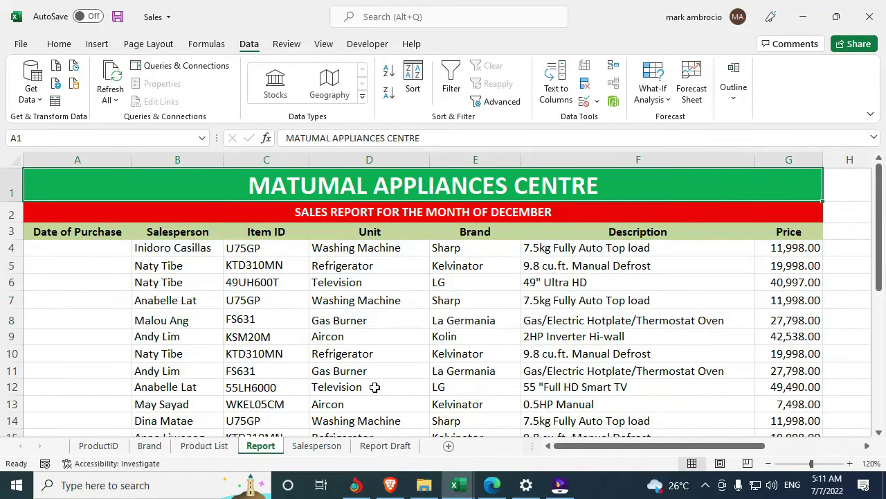
Examine the summary panel beside the sales table, covering Salesperson, # of Units Sold and Total Amount Sale.
drag(589, 450, 807, 448)
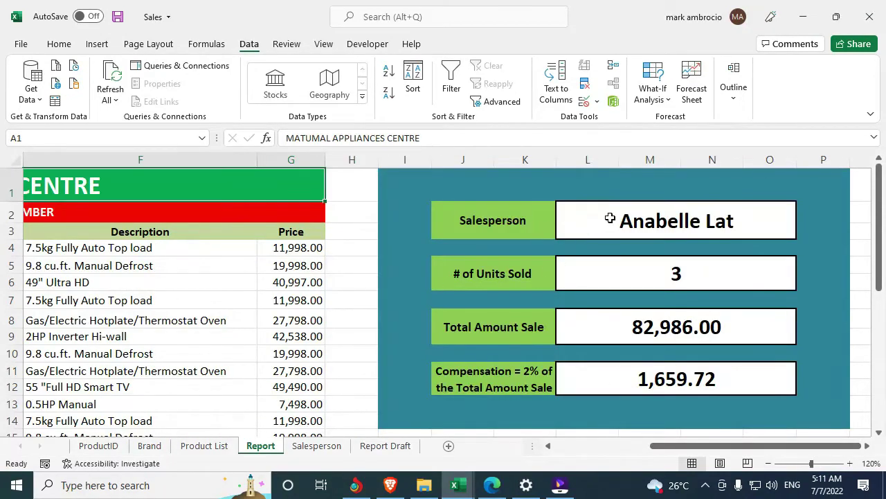
click(790, 227)
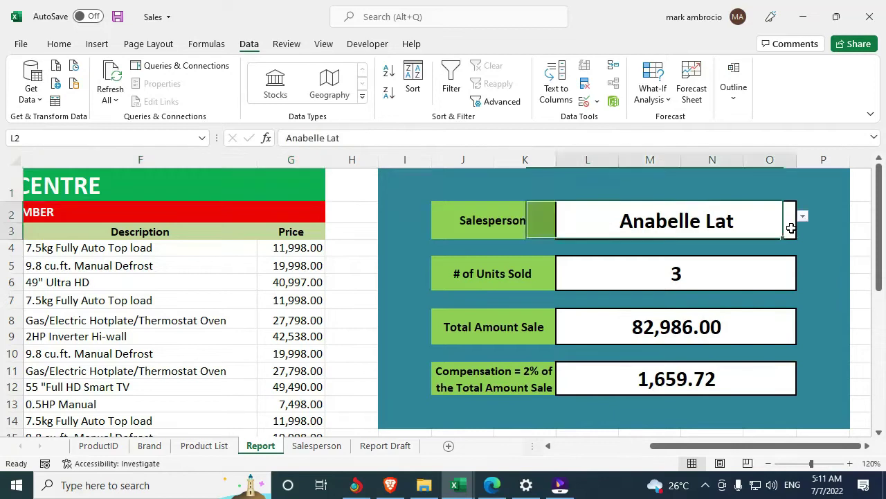
click(525, 216)
click(513, 266)
click(526, 327)
click(619, 326)
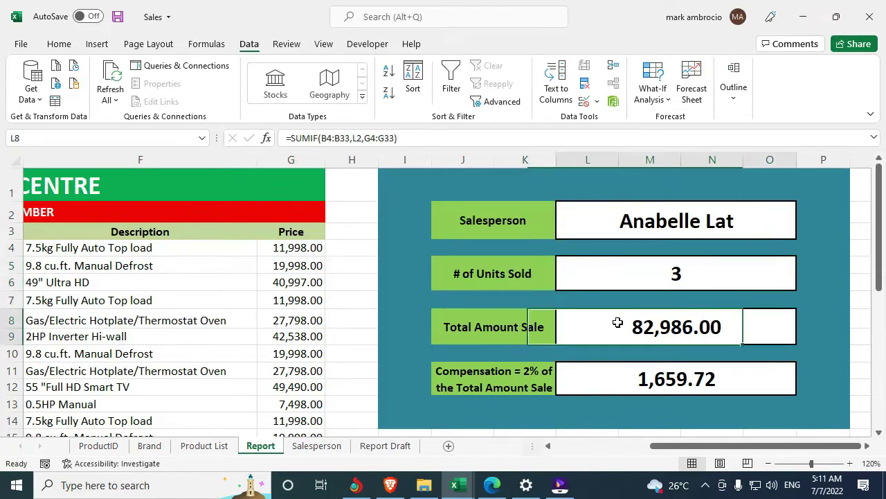
click(586, 223)
click(578, 275)
click(612, 226)
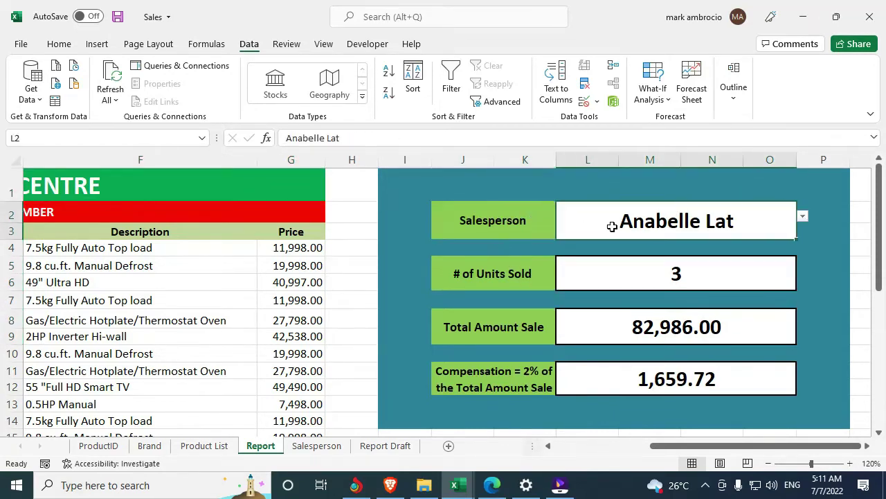
Choose the second salesperson from the dropdown list in L2 and check the # of Units Sold formula.
click(534, 212)
click(647, 214)
click(802, 217)
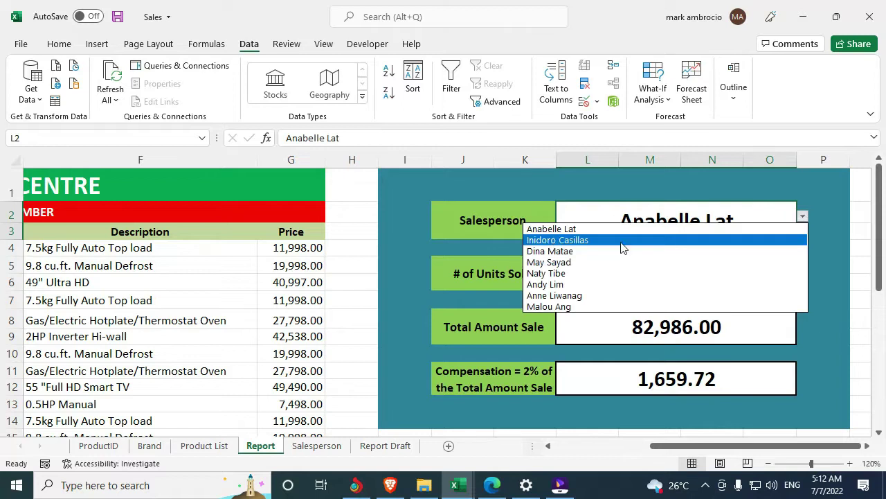
click(601, 240)
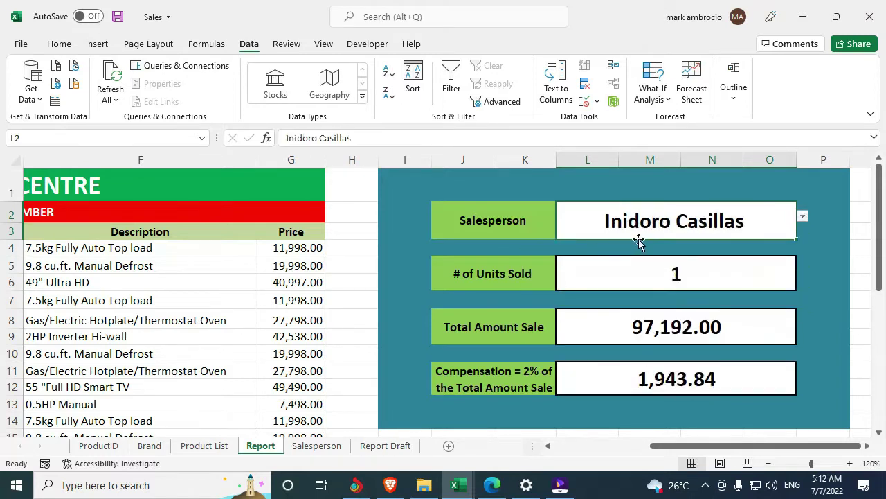
click(642, 270)
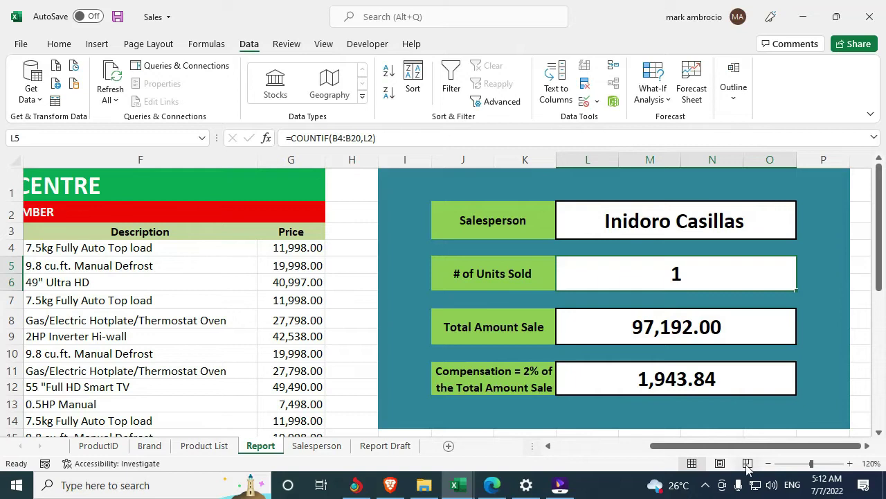
Change the salesperson in cell B11 of the sales table to the one chosen in the summary panel.
drag(710, 445, 665, 448)
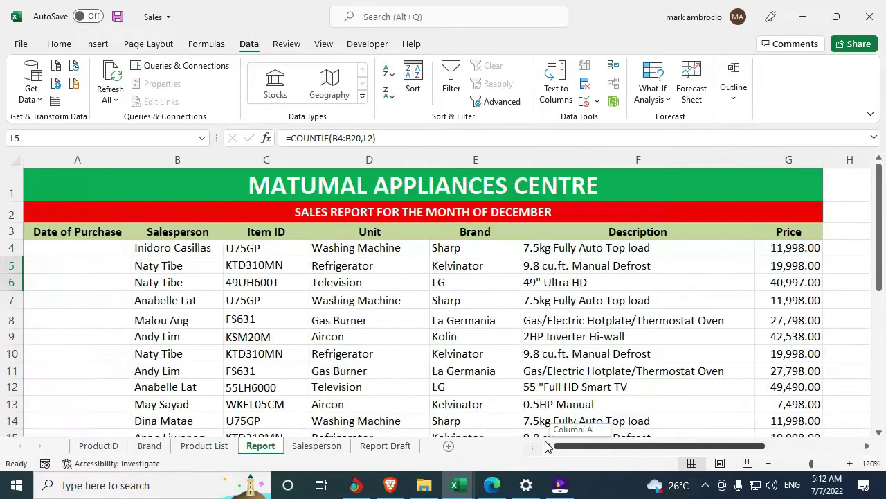
scroll(211, 319, down, 1)
click(208, 302)
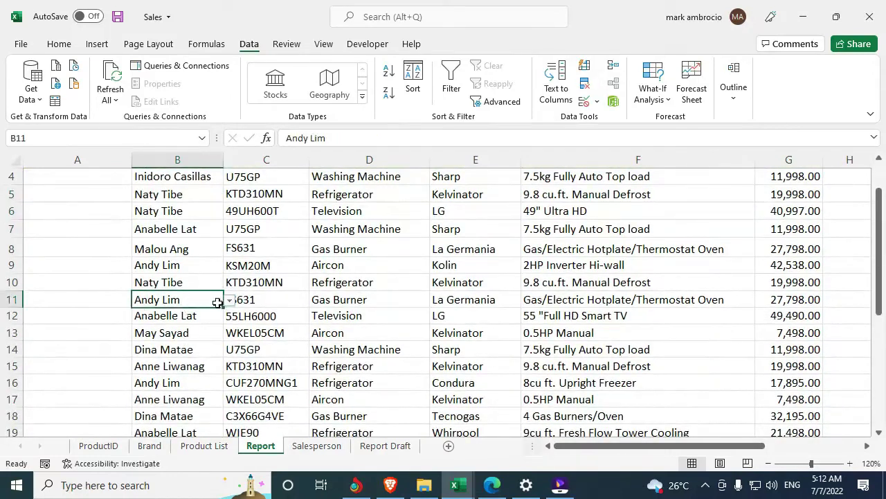
click(229, 300)
click(168, 322)
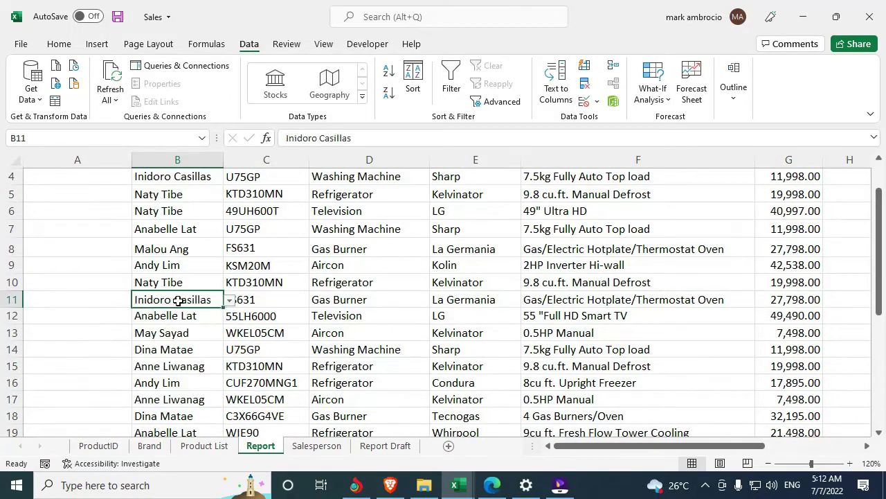
Check the # of Units Sold and Total Amount Sale formulas in the summary panel for the chosen salesperson.
drag(588, 448, 686, 448)
click(712, 211)
scroll(692, 242, up, 1)
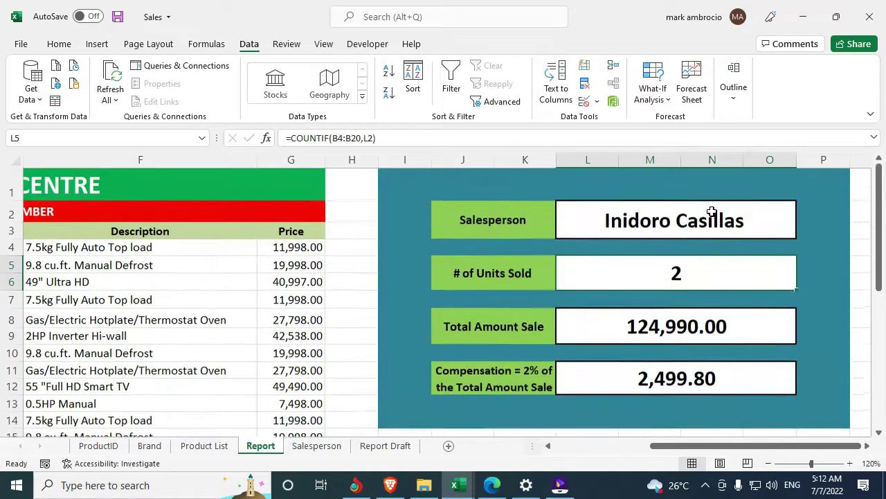
click(644, 323)
click(623, 273)
click(644, 332)
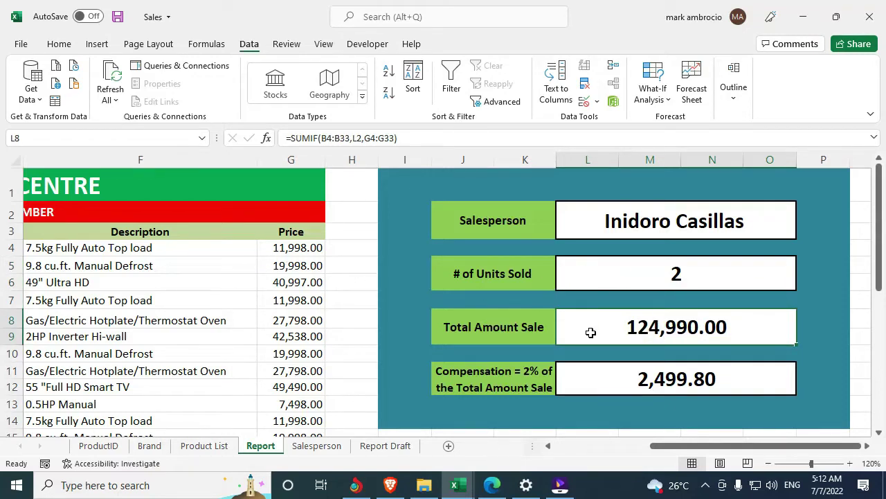
click(575, 273)
click(615, 317)
click(615, 275)
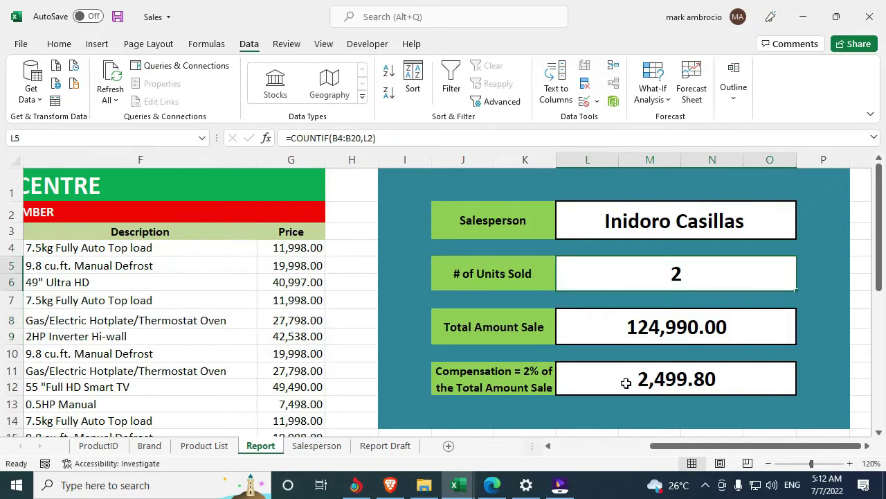
Review how the 2% compensation formula relates to Total Amount Sale and the other summary cells.
click(640, 340)
click(635, 368)
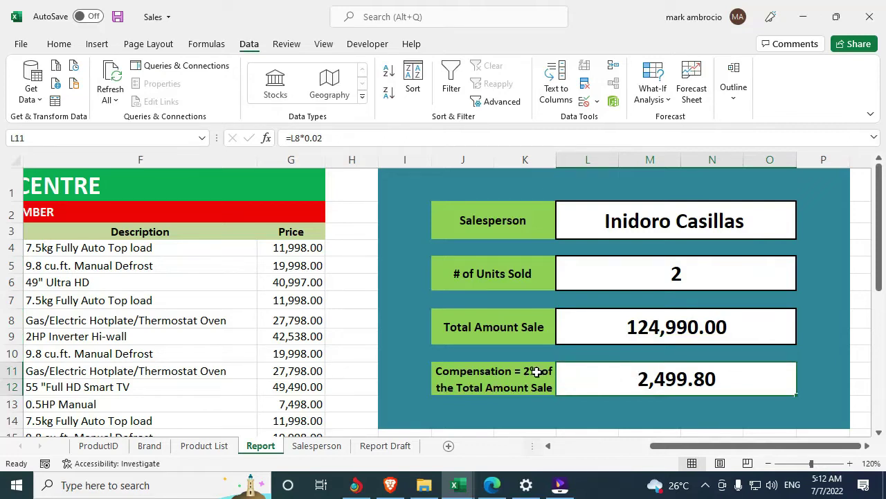
click(650, 399)
click(647, 379)
click(626, 332)
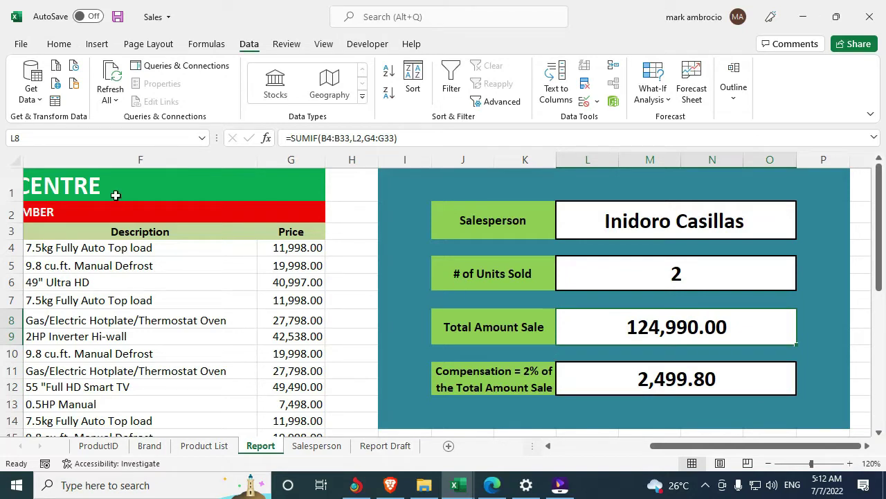
click(672, 280)
click(675, 334)
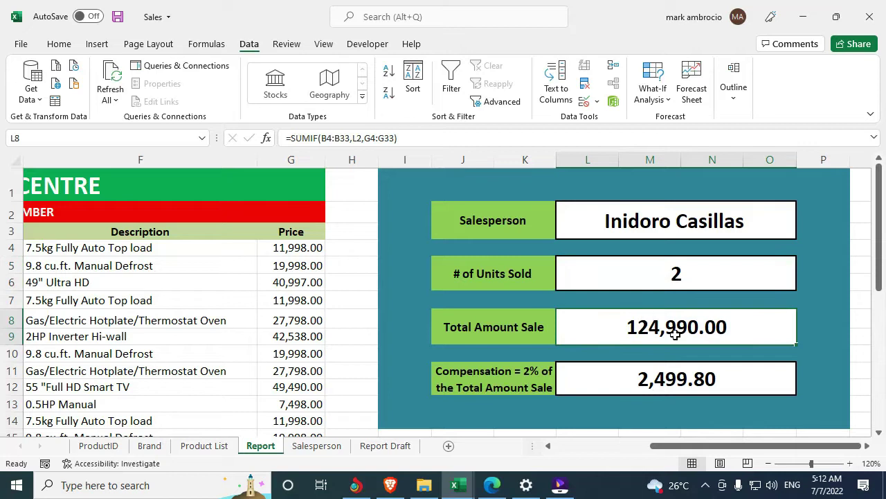
click(651, 378)
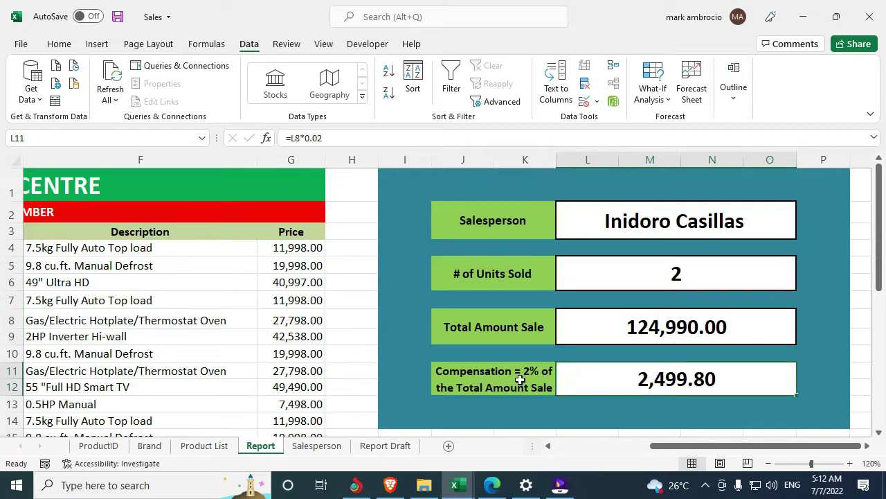
click(619, 324)
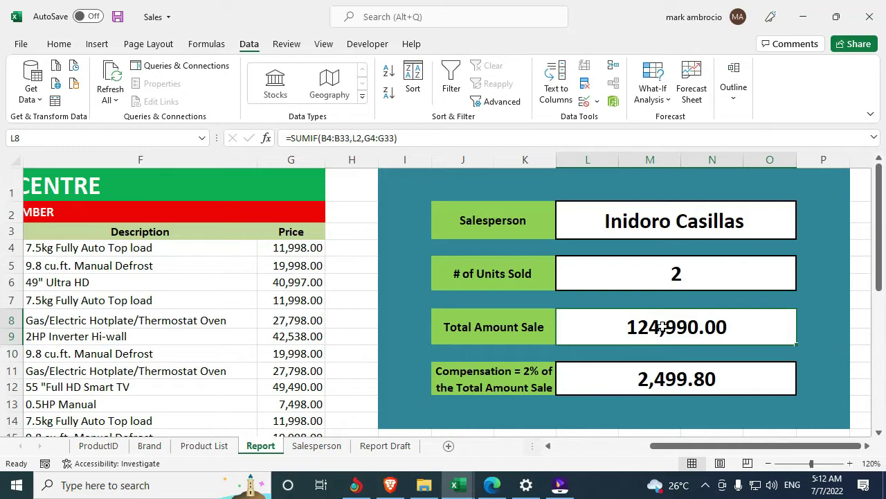
click(591, 270)
click(561, 220)
click(549, 220)
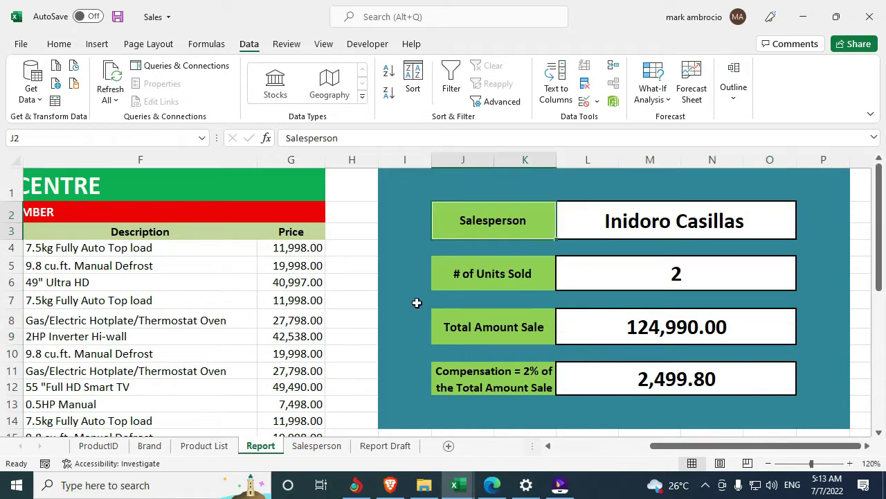
Open the Report Draft sheet and select the blank range J2:K3 beside the sales table.
click(392, 447)
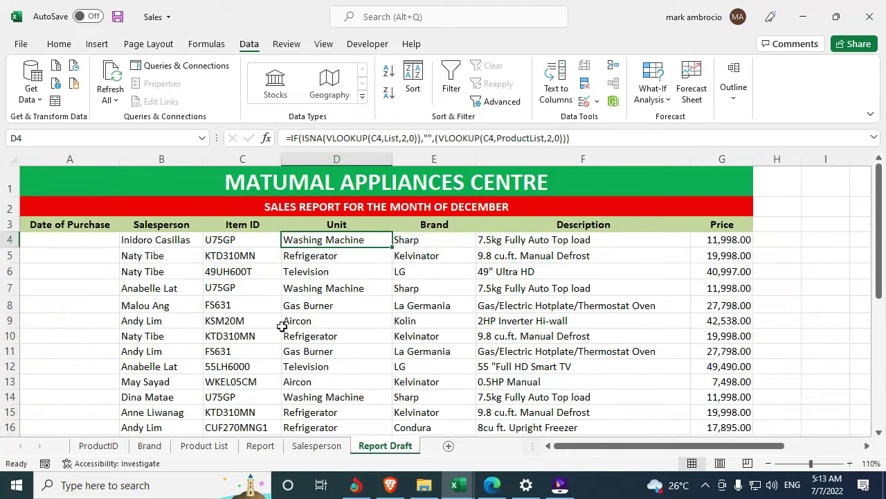
click(457, 258)
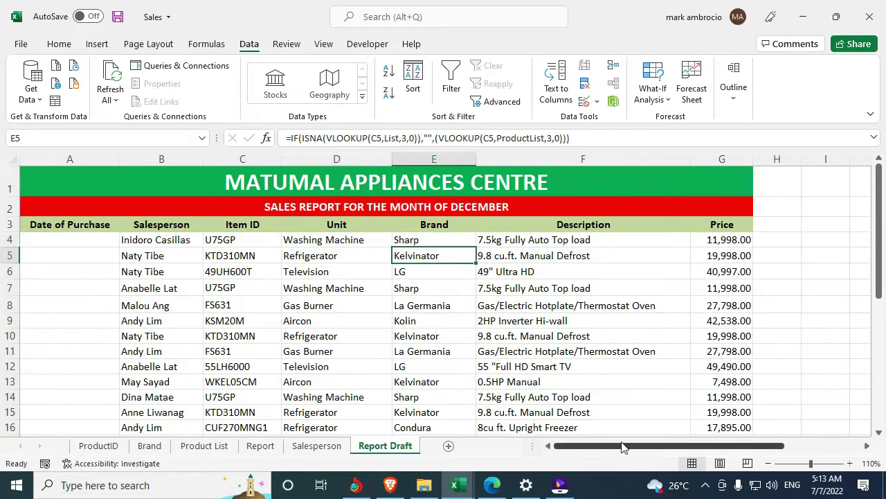
drag(619, 450, 734, 448)
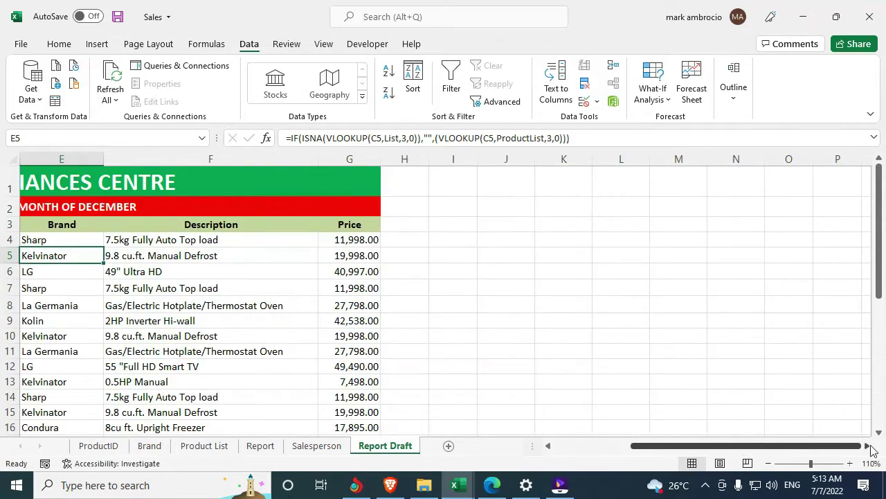
click(867, 446)
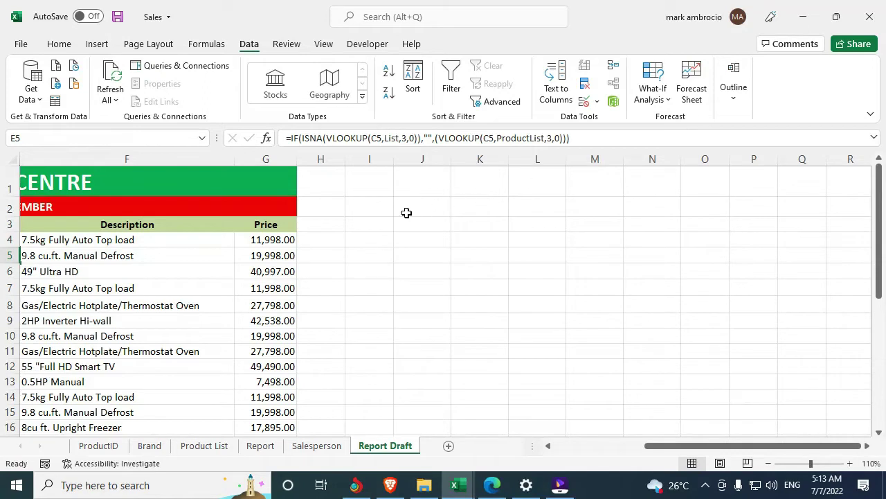
drag(388, 212, 475, 205)
drag(421, 207, 478, 223)
Compare the draft with the Report sheet's panel, and merge and center the range J2:K3 on the Report Draft sheet.
click(256, 446)
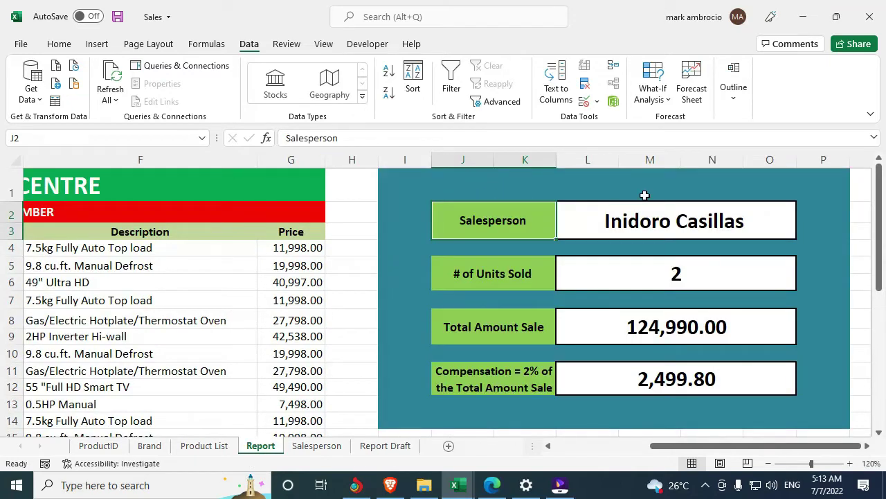
click(387, 447)
click(492, 200)
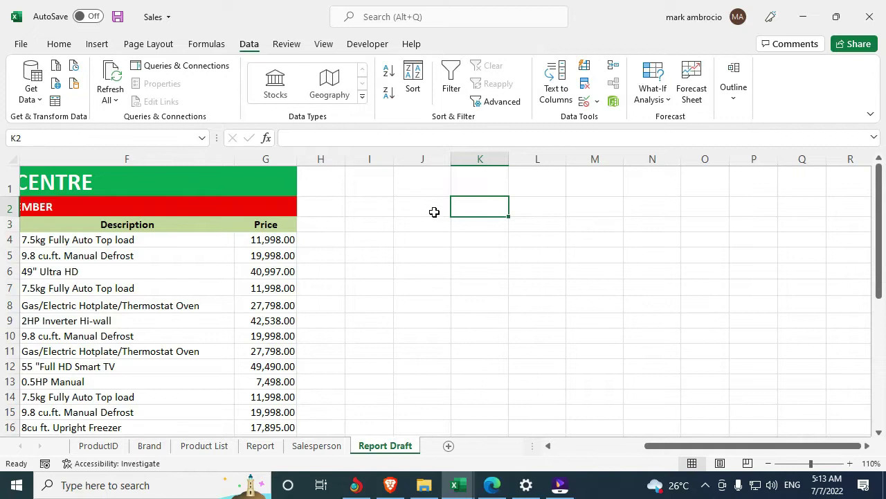
drag(413, 203, 473, 222)
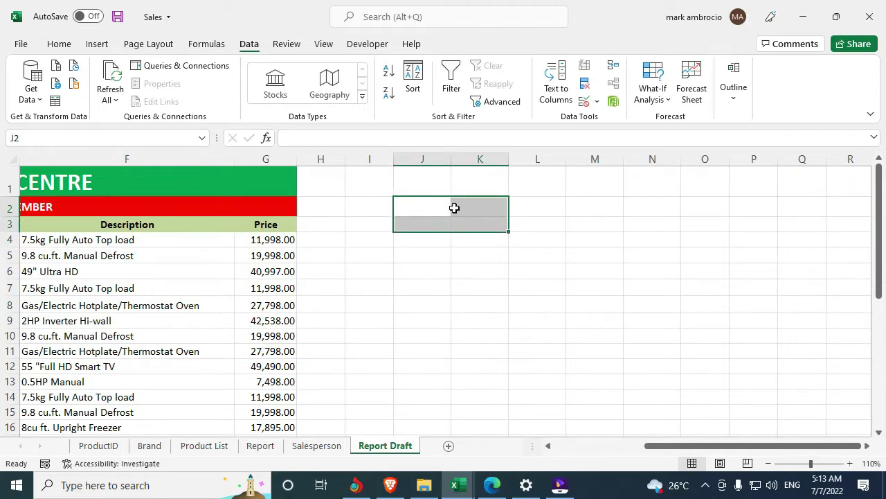
drag(430, 202, 485, 219)
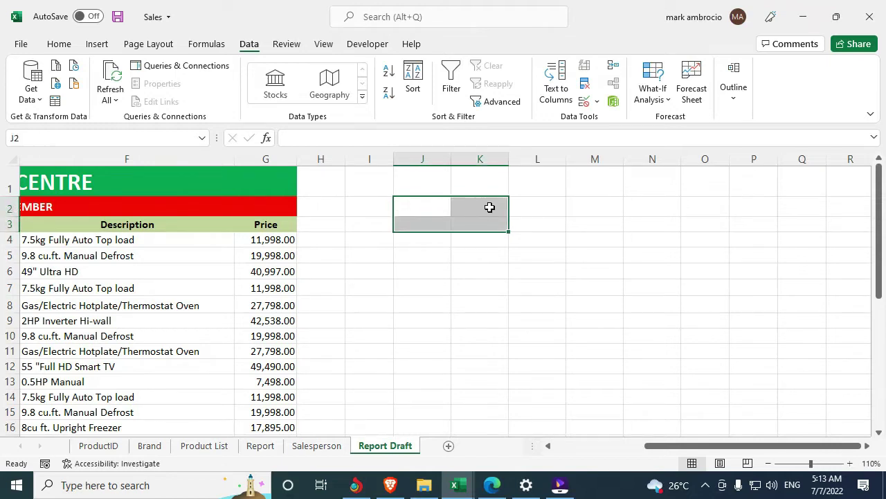
click(59, 44)
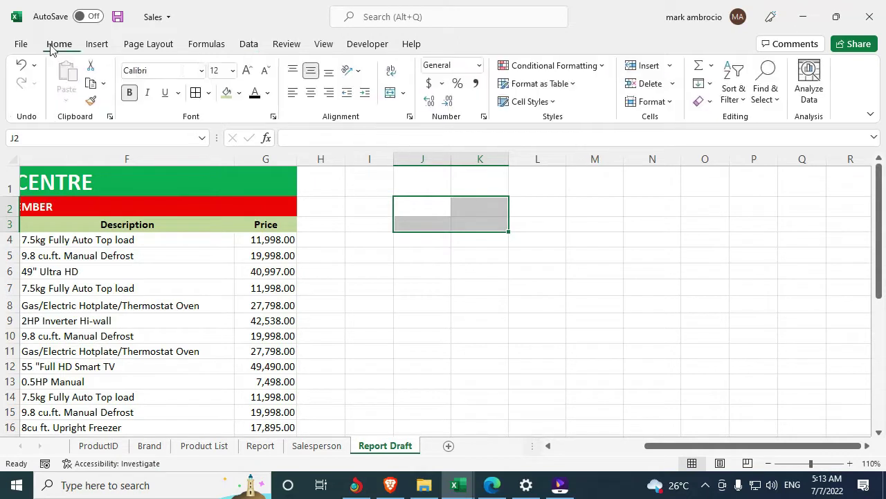
click(404, 93)
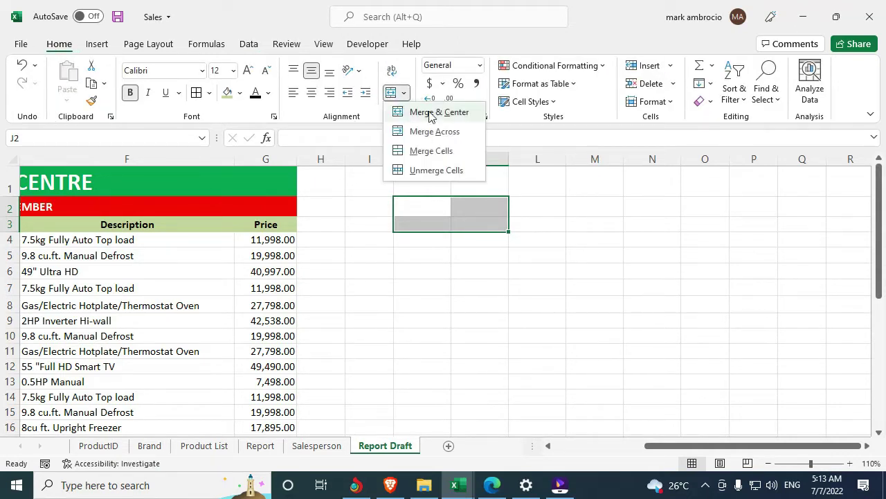
click(437, 112)
click(443, 214)
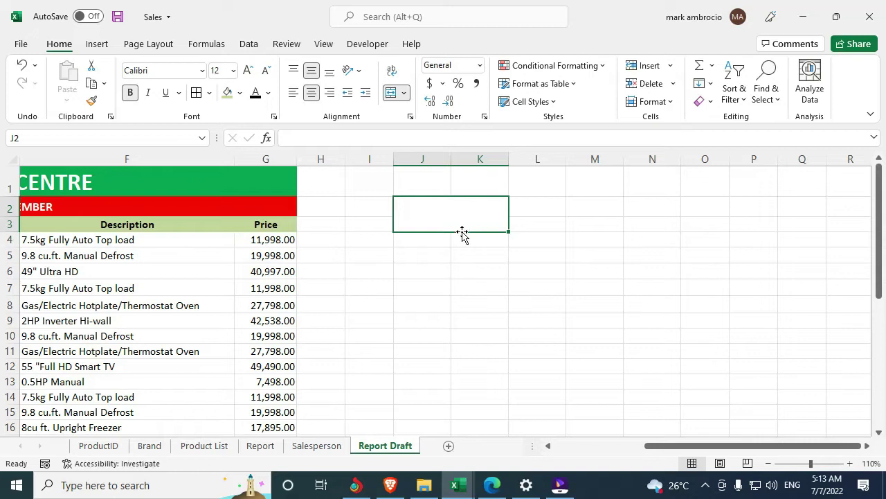
drag(427, 254, 485, 271)
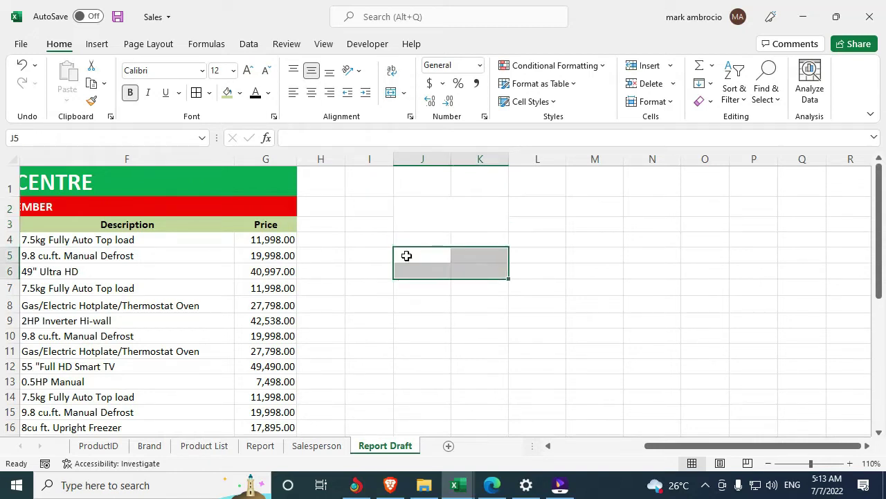
drag(425, 253, 468, 268)
drag(417, 303, 469, 321)
drag(414, 349, 477, 367)
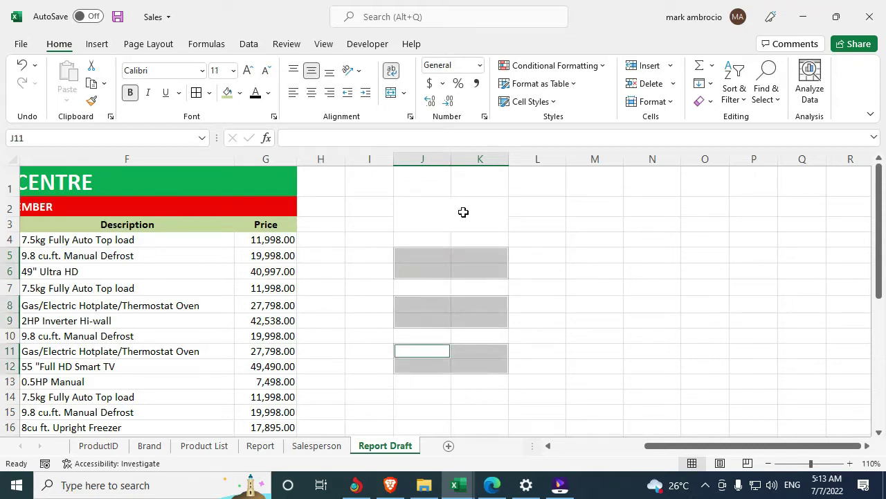
click(449, 225)
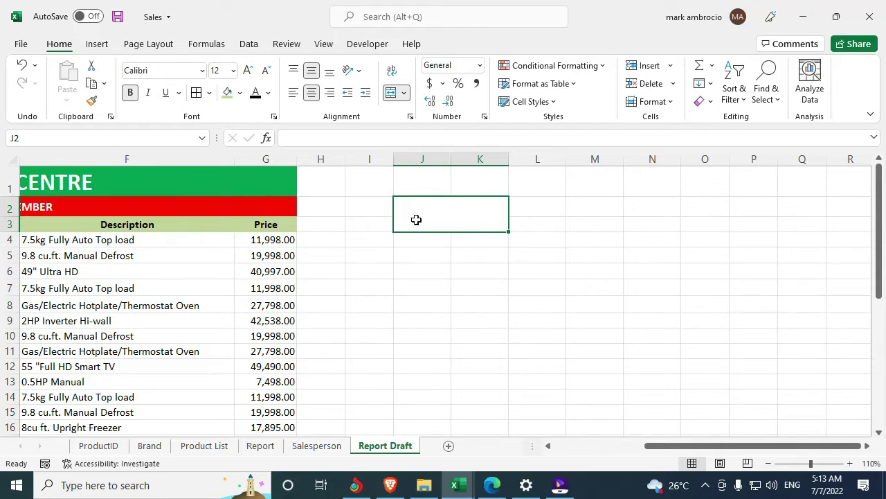
drag(423, 254, 465, 270)
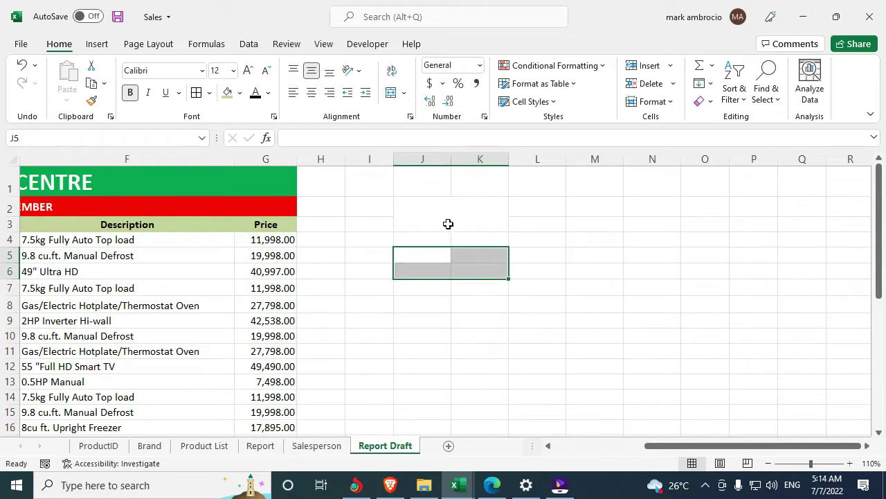
click(448, 224)
click(419, 253)
click(475, 211)
drag(431, 259, 461, 273)
drag(418, 300, 484, 318)
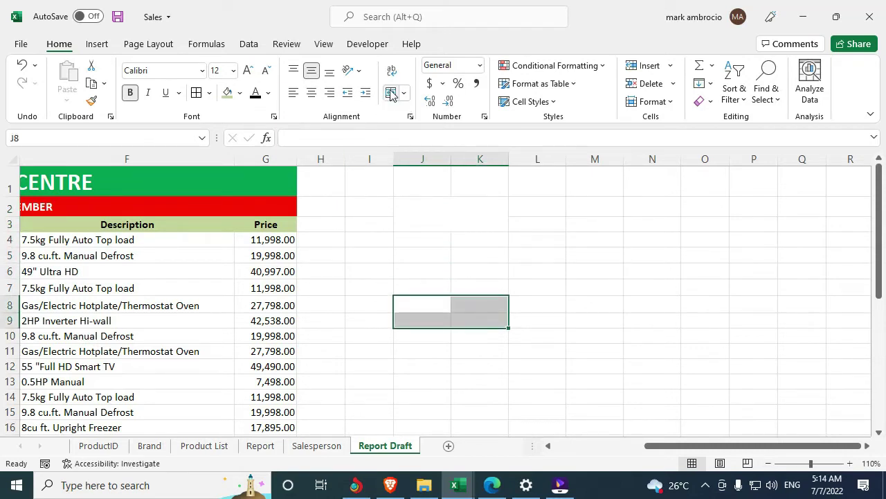
Copy the merged format of J2:K3 onto J5:K6, J8:K9 and J11:K12 with Format Painter.
click(432, 209)
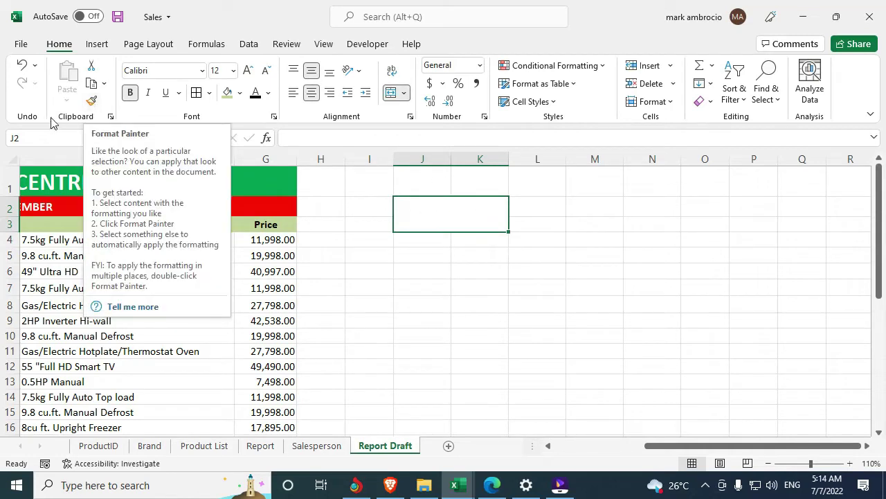
click(90, 103)
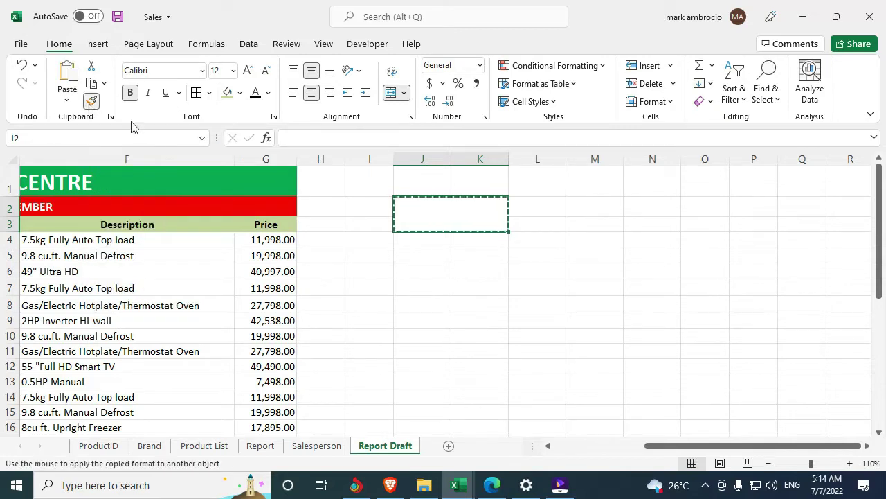
click(414, 257)
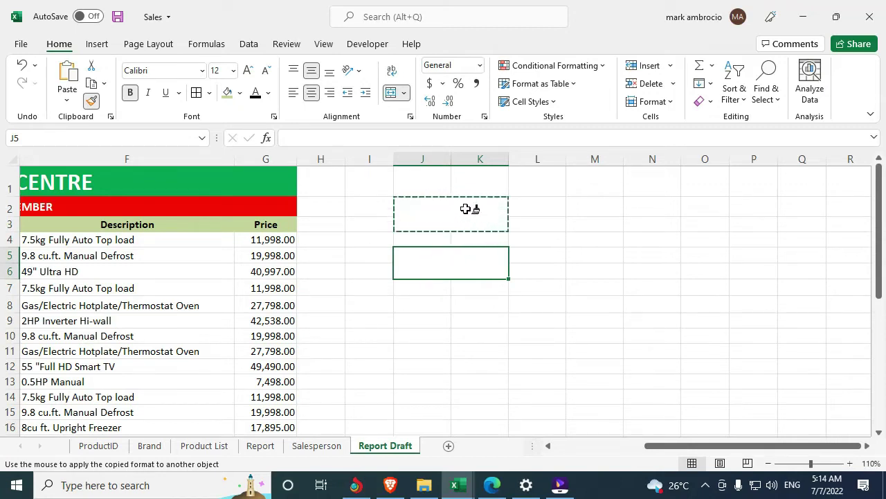
click(423, 303)
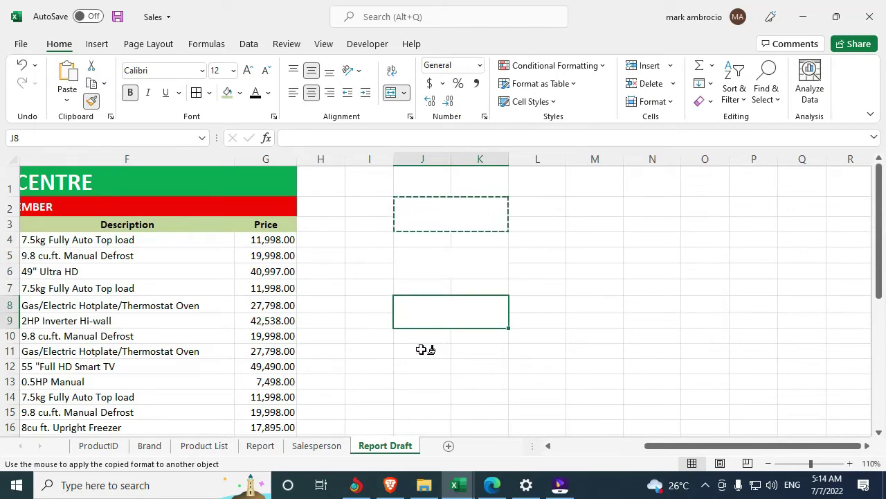
click(422, 349)
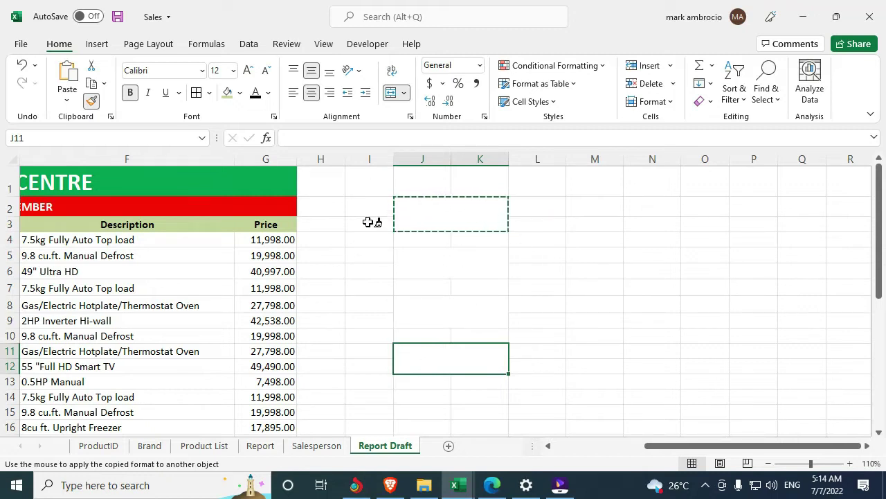
key(Escape)
click(475, 332)
click(474, 287)
click(468, 217)
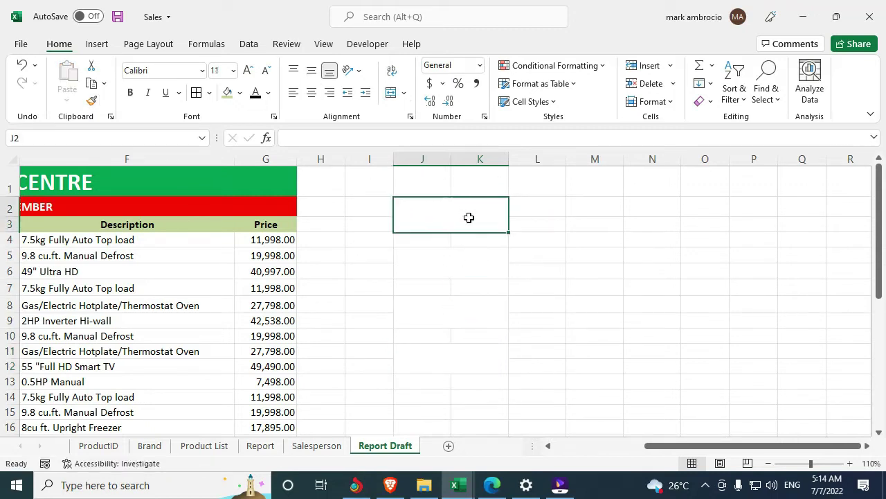
Merge and center L2:O3, and copy its format onto L5:O6, L8:O9 and L11:O12 with Format Painter.
drag(537, 207, 704, 225)
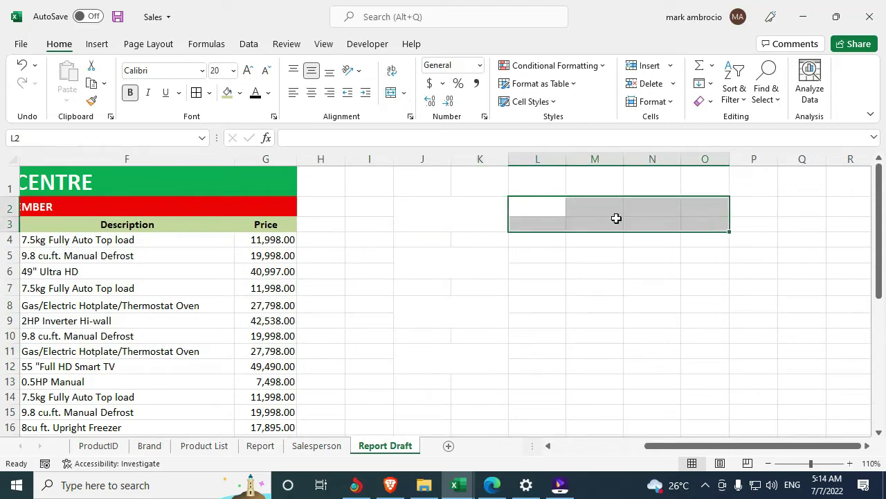
click(391, 92)
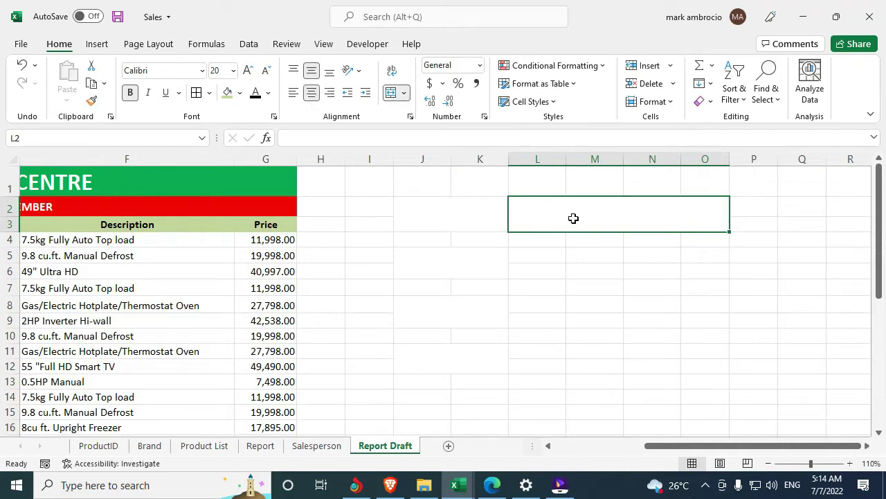
click(91, 101)
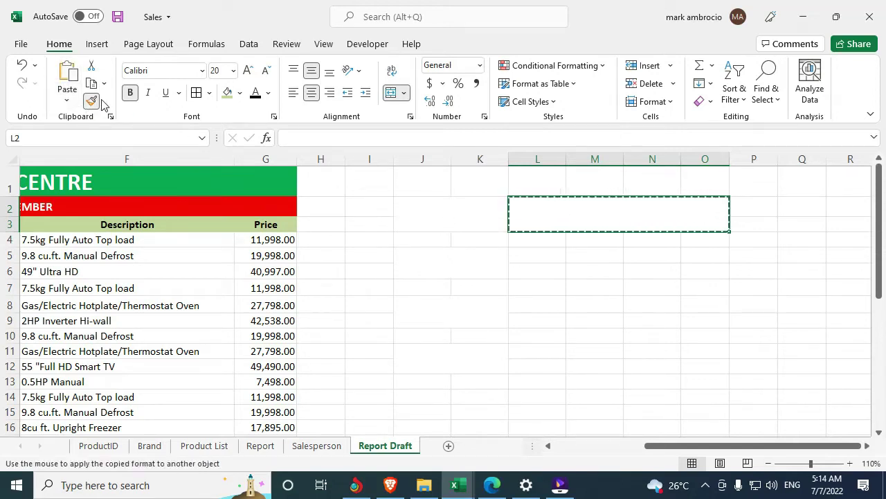
click(537, 257)
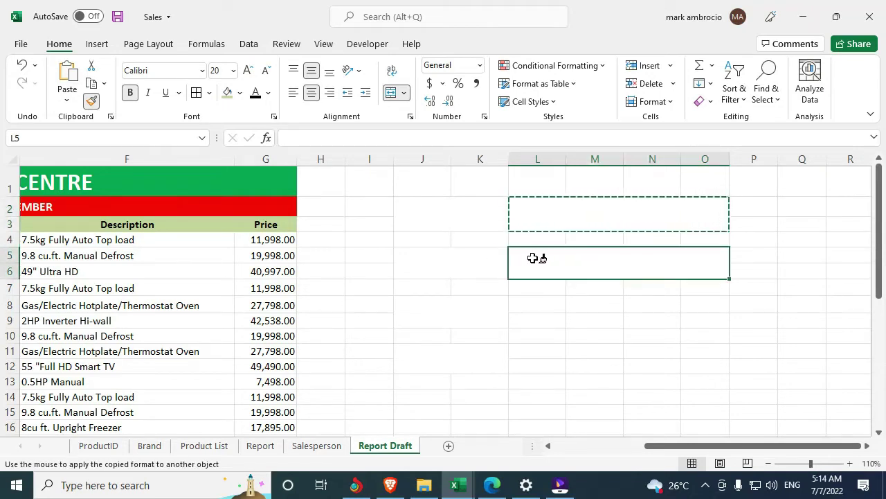
click(538, 307)
click(538, 350)
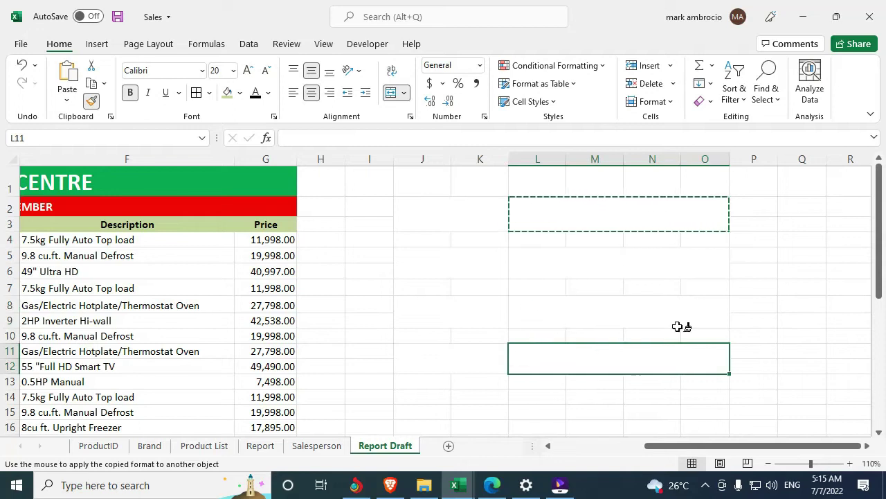
key(Escape)
click(535, 208)
click(473, 208)
click(435, 263)
click(580, 265)
click(473, 217)
Fill the range I1:P1 above the merged cells with the darkest teal theme colour.
drag(356, 177, 772, 177)
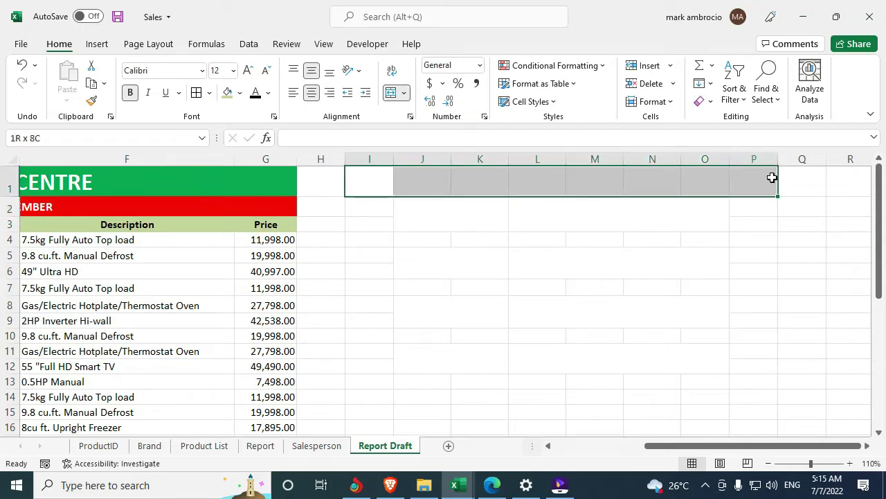
drag(358, 174, 746, 174)
drag(350, 182, 376, 395)
click(370, 173)
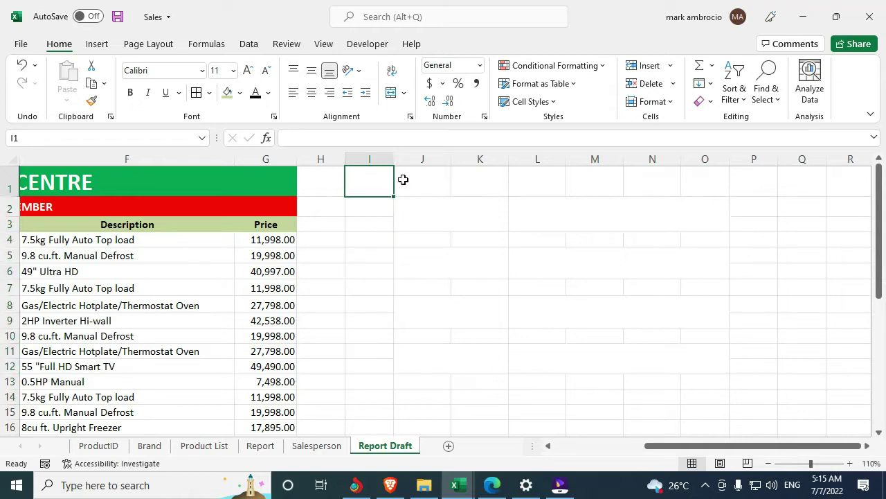
drag(371, 179, 743, 175)
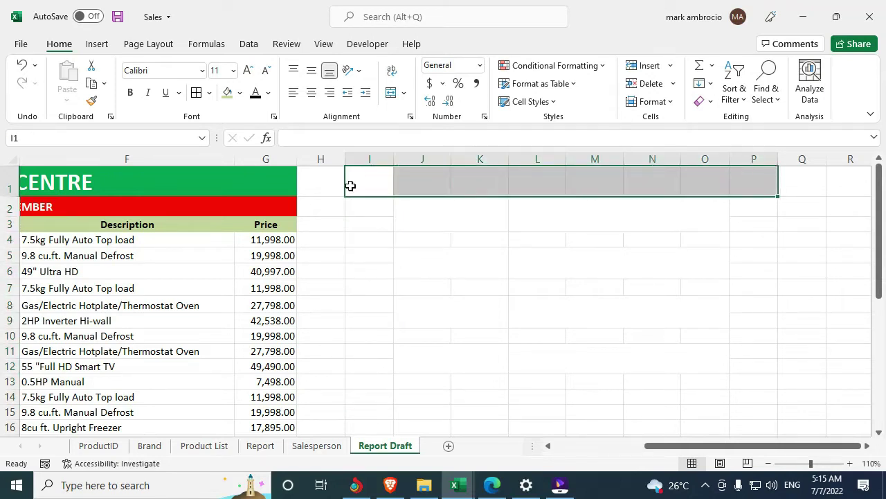
drag(362, 176, 766, 182)
click(239, 94)
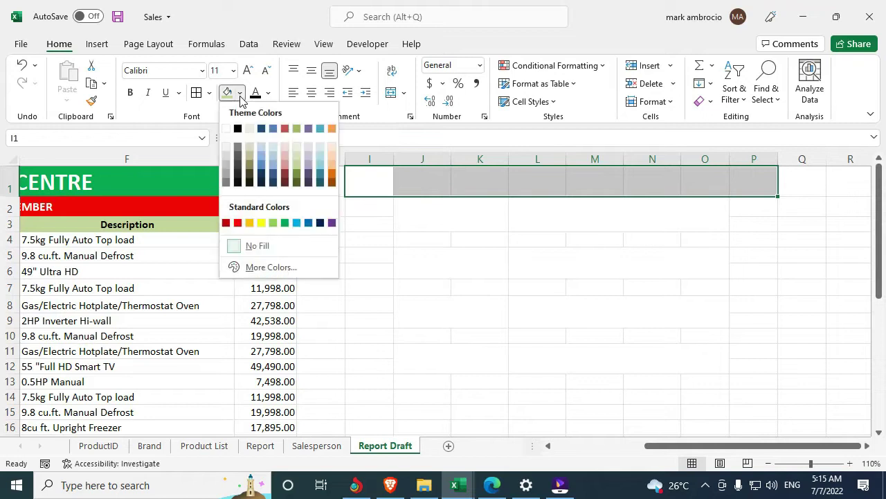
click(320, 184)
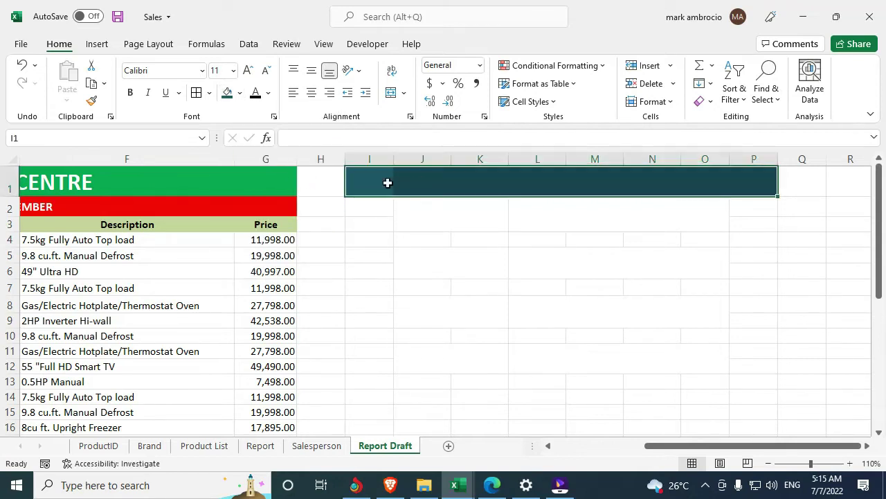
Frame the panel by copying cell I1's teal fill down columns I and P to row 14 and across I13:P14.
click(360, 170)
drag(367, 180, 756, 387)
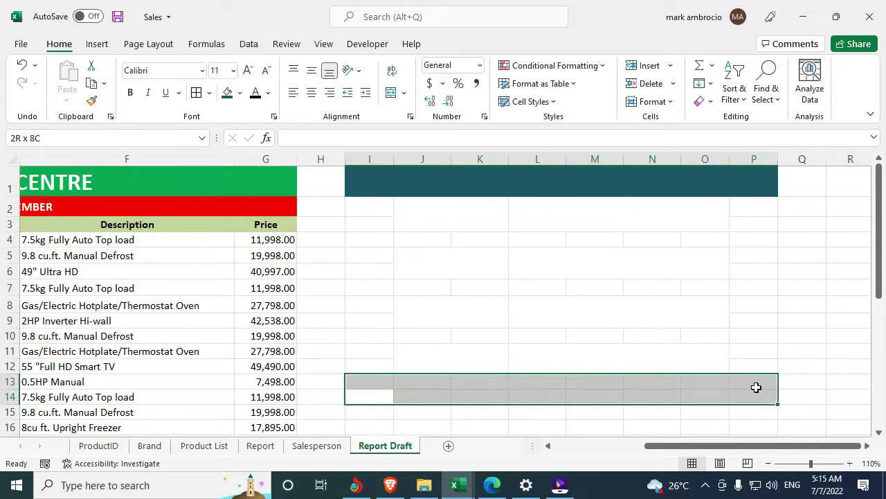
click(359, 168)
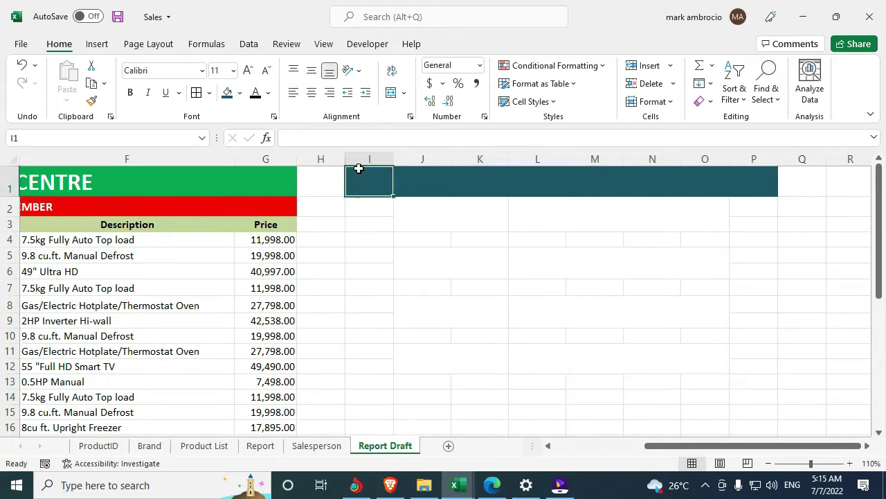
click(92, 103)
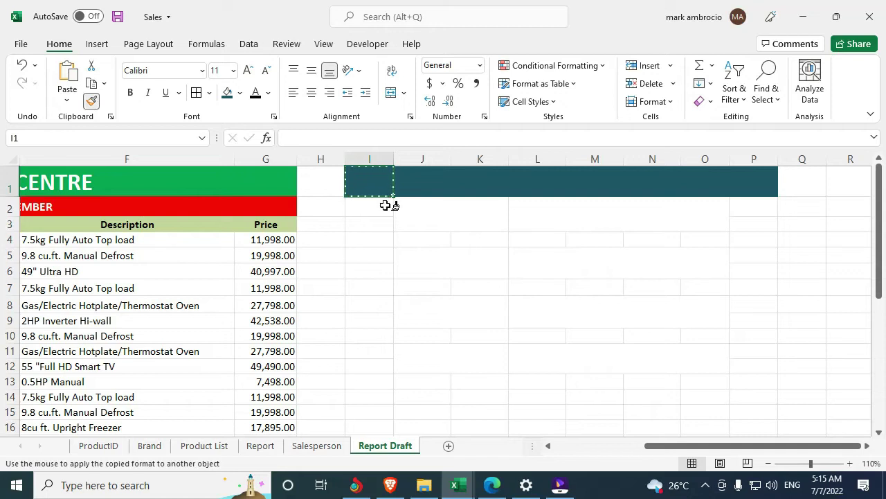
mouse_move(375, 204)
mouse_down()
mouse_move(368, 400)
mouse_move(771, 395)
mouse_up()
drag(754, 182, 765, 396)
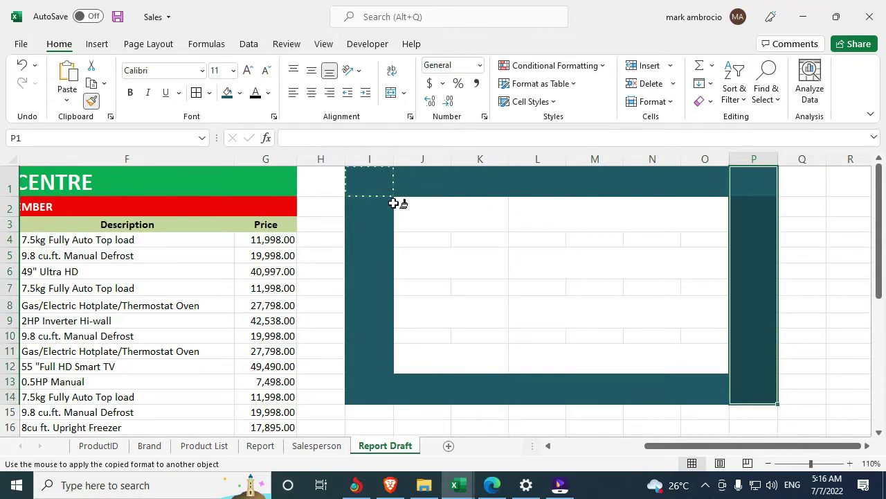
Apply the same copied teal fill to the spacer rows I4:P4, I7:P7 and I10:P10 between the merged cells.
drag(371, 238, 751, 240)
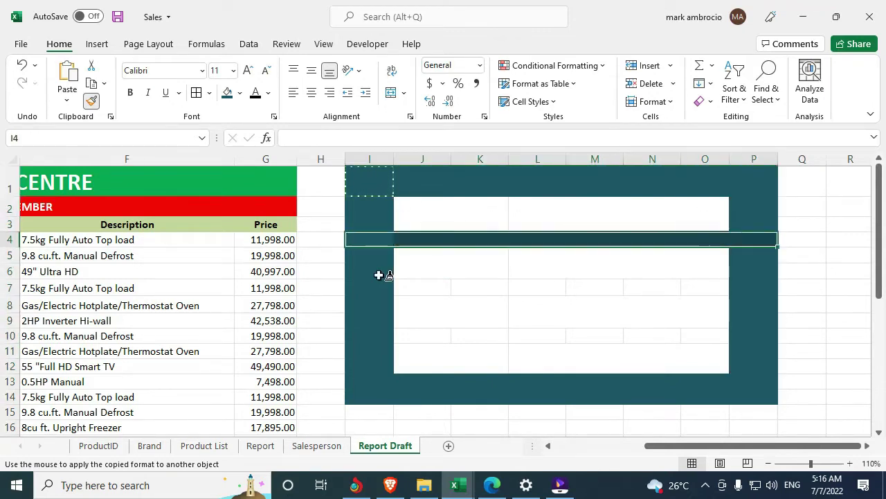
mouse_move(376, 284)
mouse_down()
mouse_move(690, 279)
mouse_move(760, 289)
mouse_up()
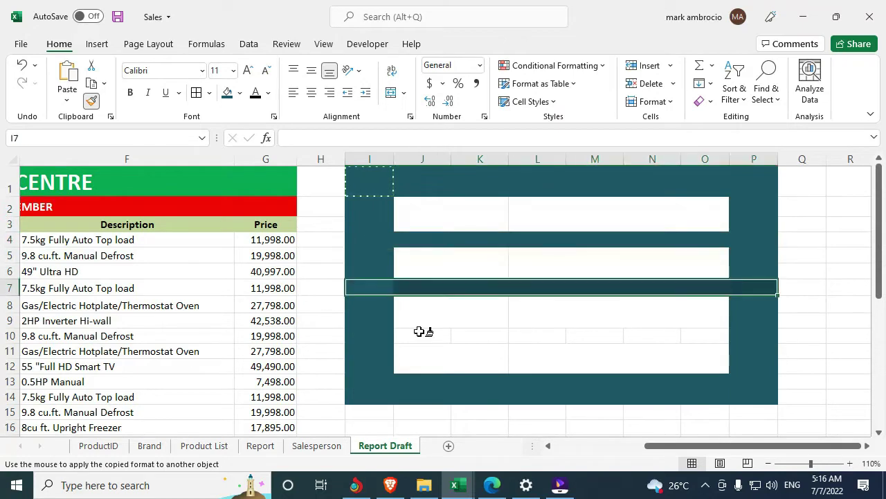
drag(389, 337, 749, 337)
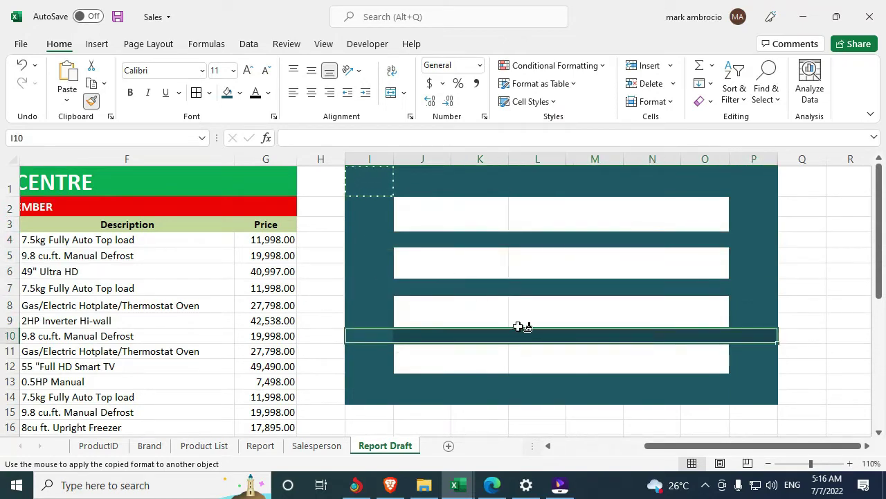
click(411, 217)
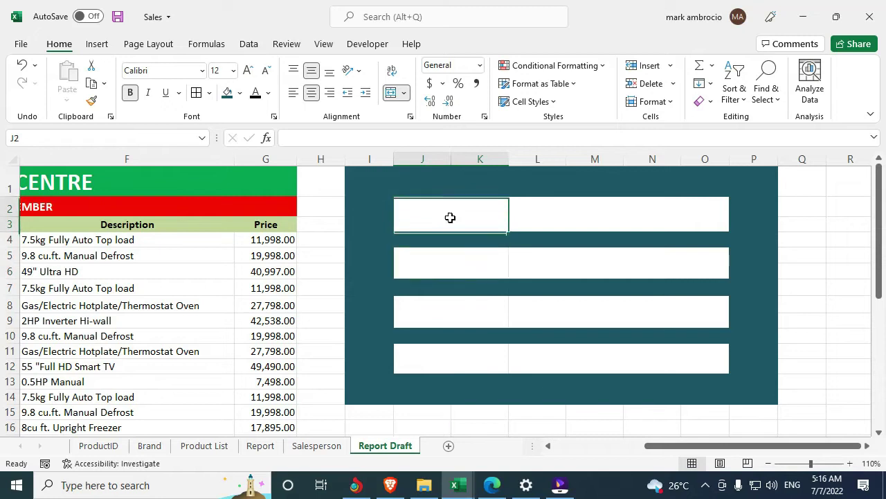
click(461, 265)
click(461, 222)
click(461, 266)
click(462, 315)
click(464, 360)
drag(473, 210, 470, 362)
drag(488, 220, 477, 360)
click(469, 216)
drag(469, 216, 474, 357)
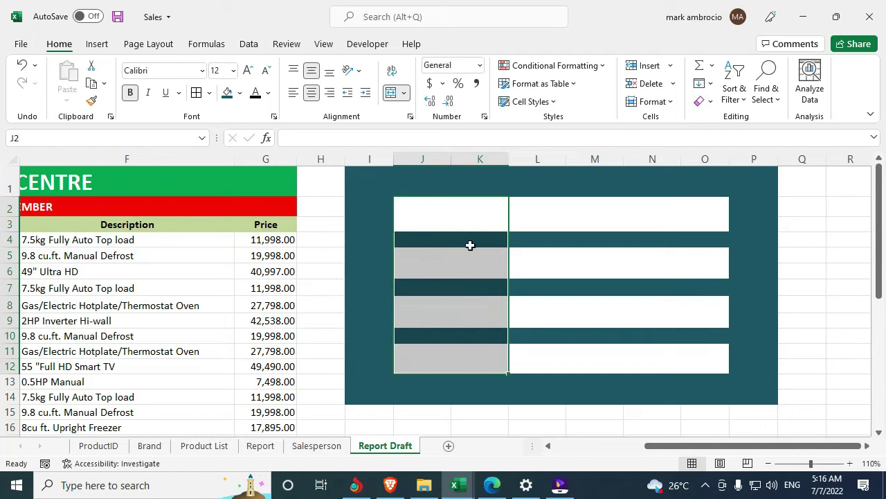
click(467, 210)
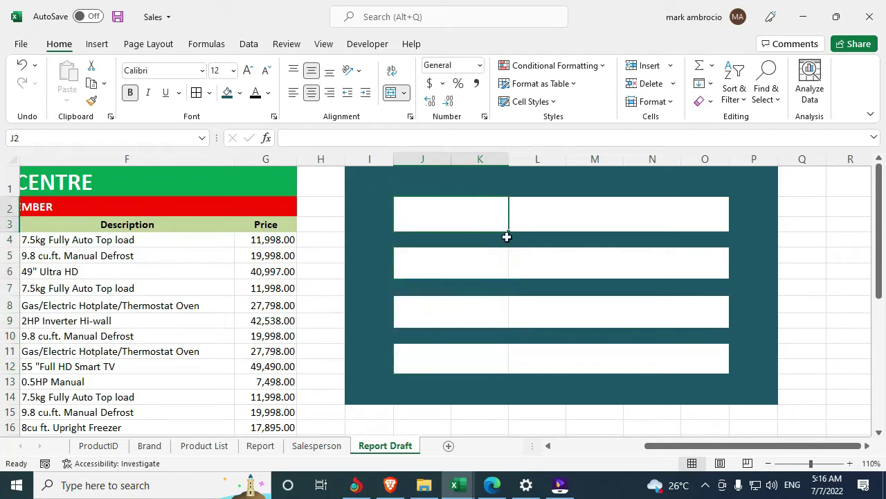
click(466, 257)
Fill the four non-adjacent merged label cells J2, J5, J8 and J11 with the light olive green theme colour.
click(463, 206)
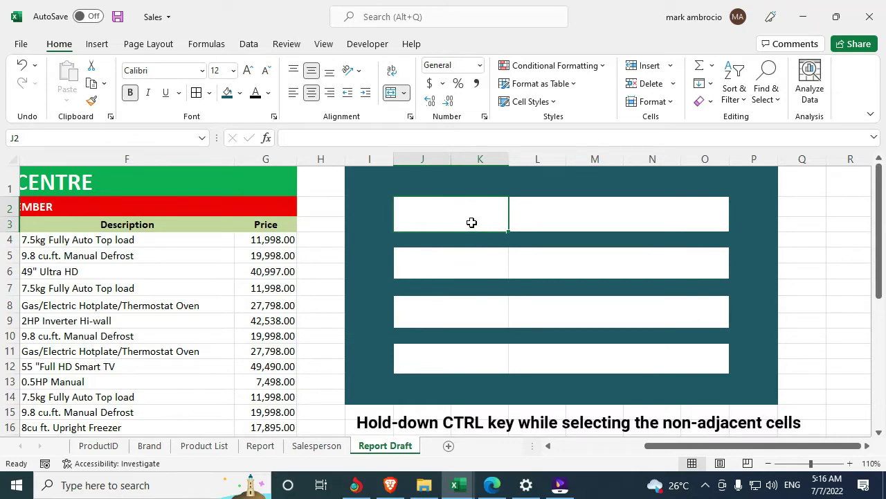
ctrl+click(459, 269)
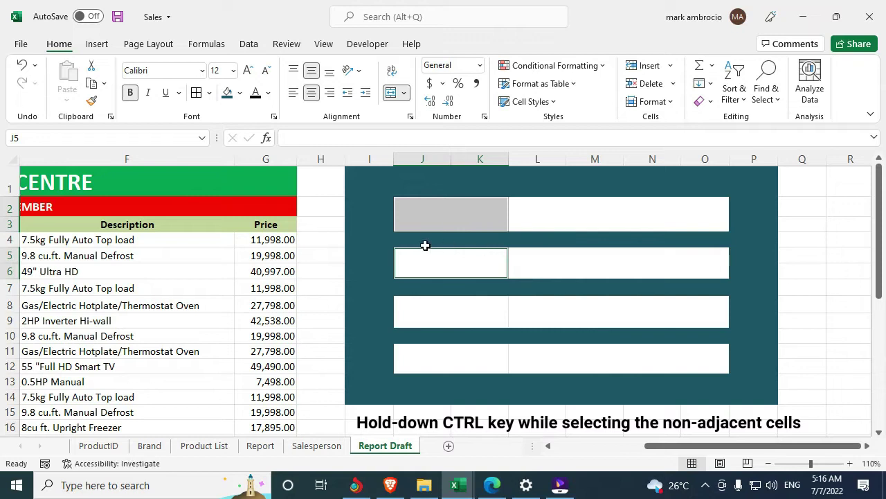
ctrl+click(459, 317)
ctrl+click(470, 360)
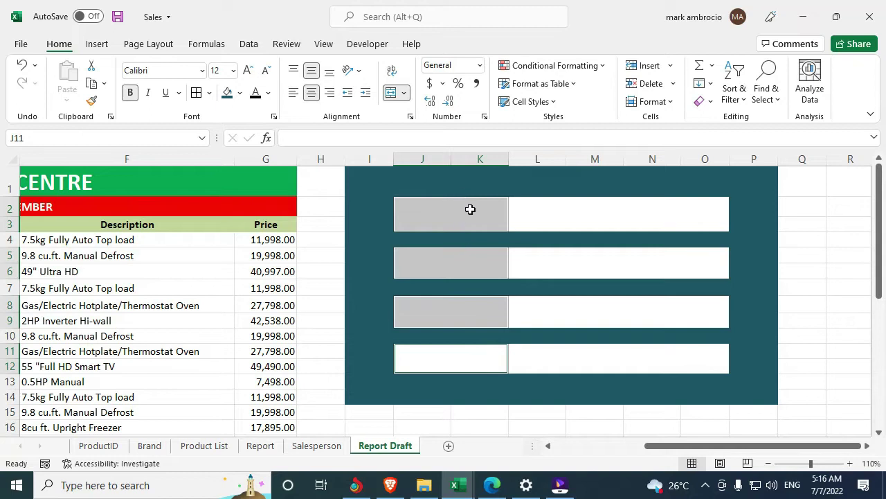
click(240, 93)
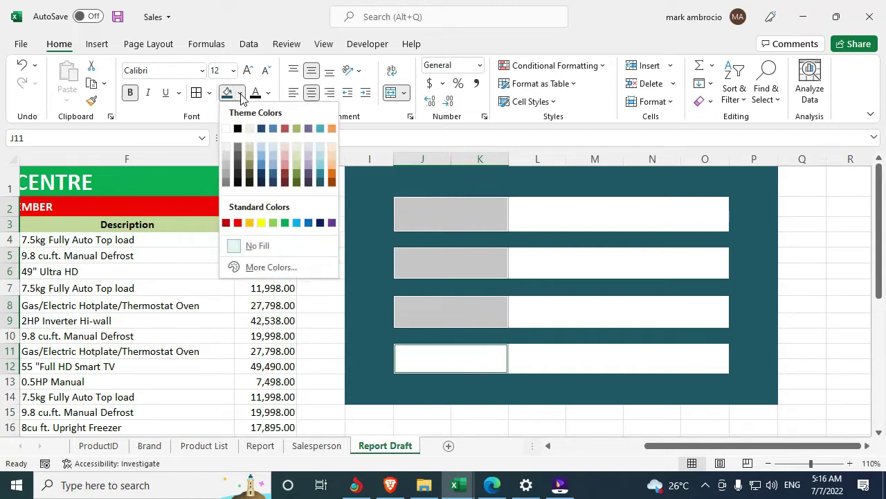
click(296, 169)
click(525, 256)
Apply All Borders to the four label and value pairs J2:O3, J5:O6, J8:O9 and J11:O12.
drag(459, 211, 665, 212)
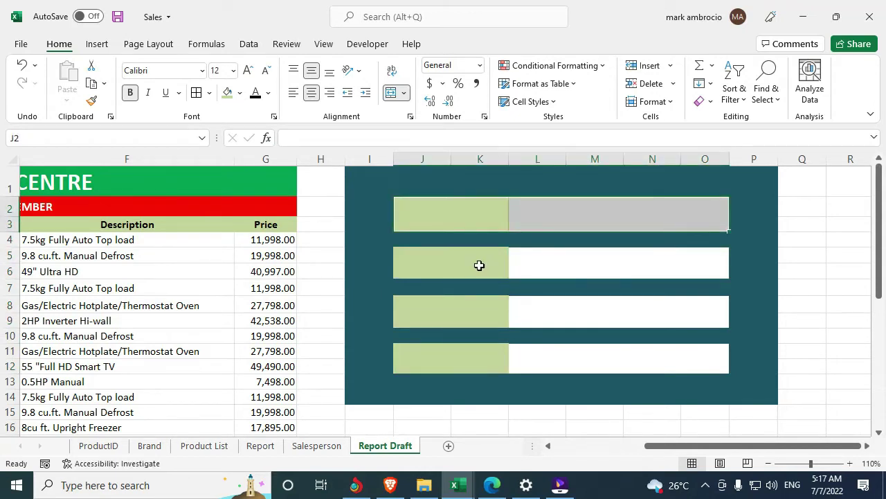
drag(492, 217, 575, 215)
drag(461, 212, 607, 211)
ctrl+drag(450, 266, 590, 266)
ctrl+drag(479, 314, 577, 312)
ctrl+drag(480, 354, 604, 356)
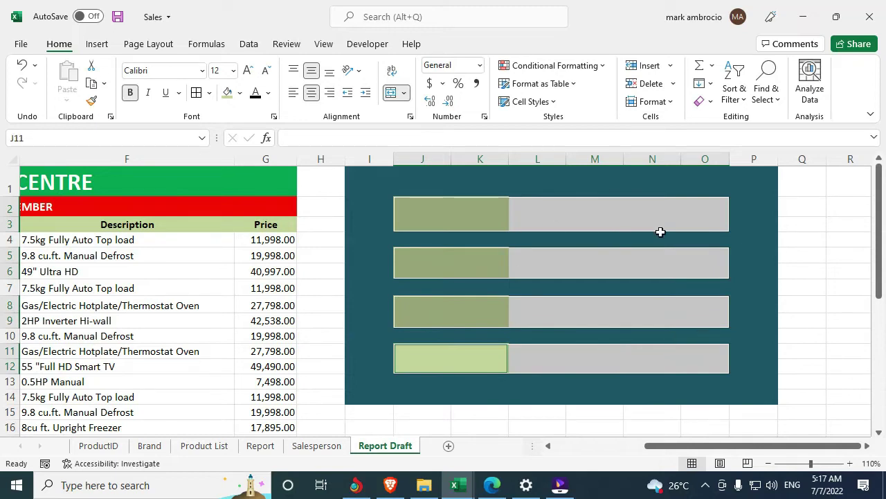
click(209, 92)
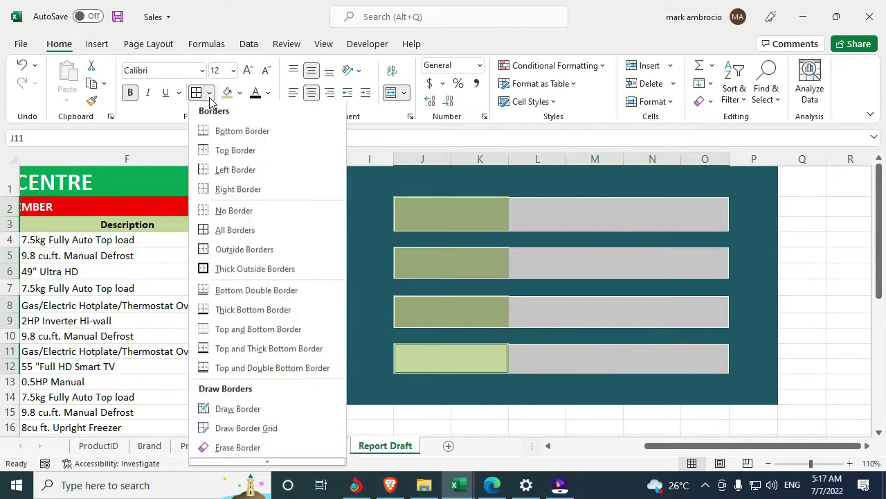
click(235, 231)
click(601, 255)
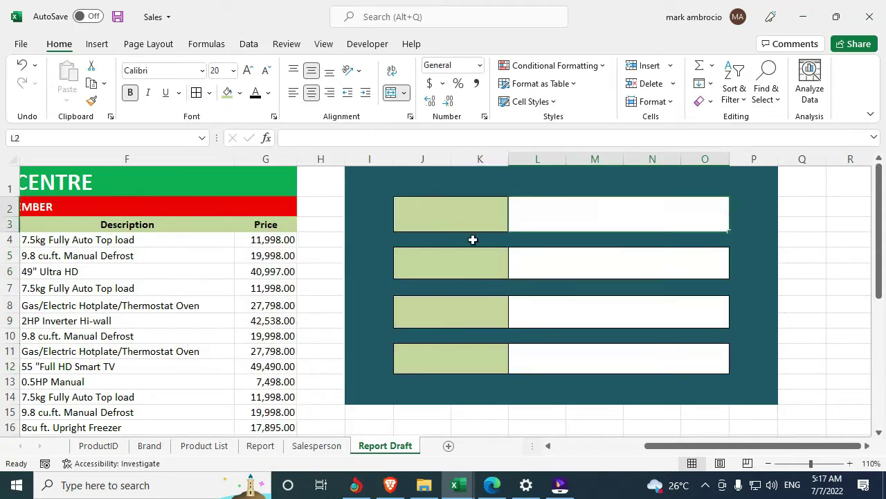
click(680, 275)
click(576, 222)
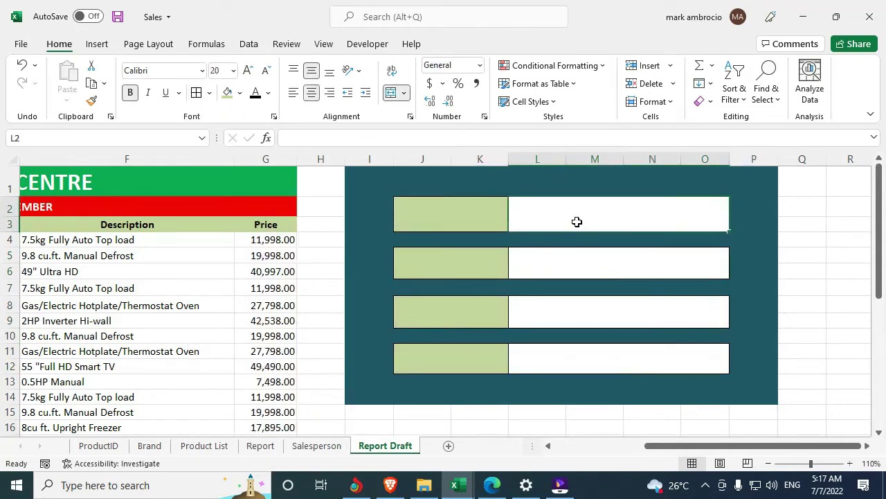
Enter the label "Salesperson" in J2 and "No. of Units Sold" in J5.
click(470, 222)
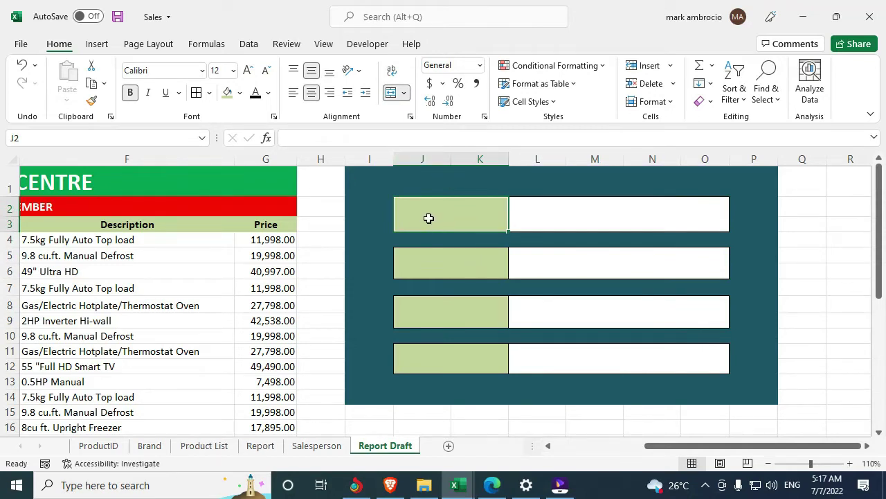
text(Salespersn)
key(BackSpace)
text(on)
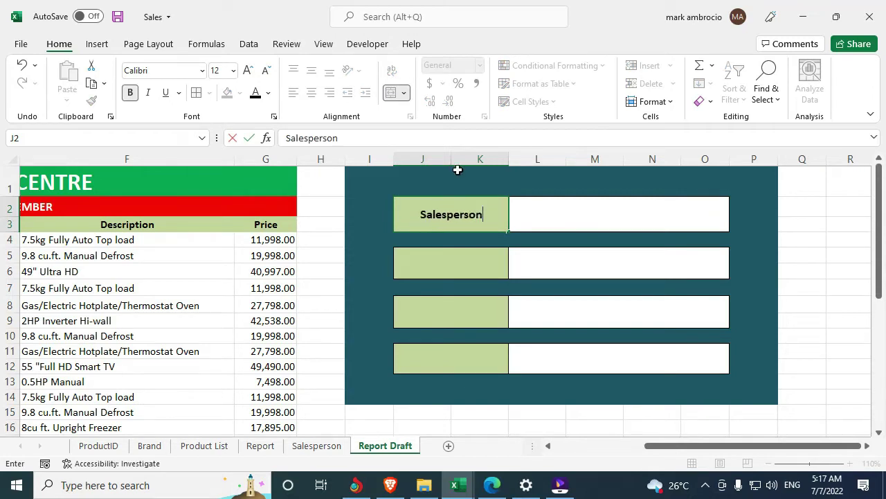
click(464, 253)
text(No. of)
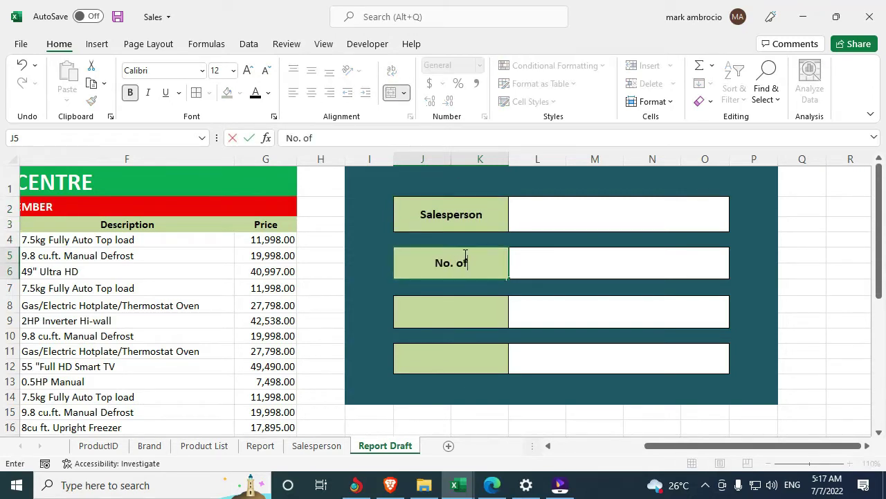
text( Units Sold)
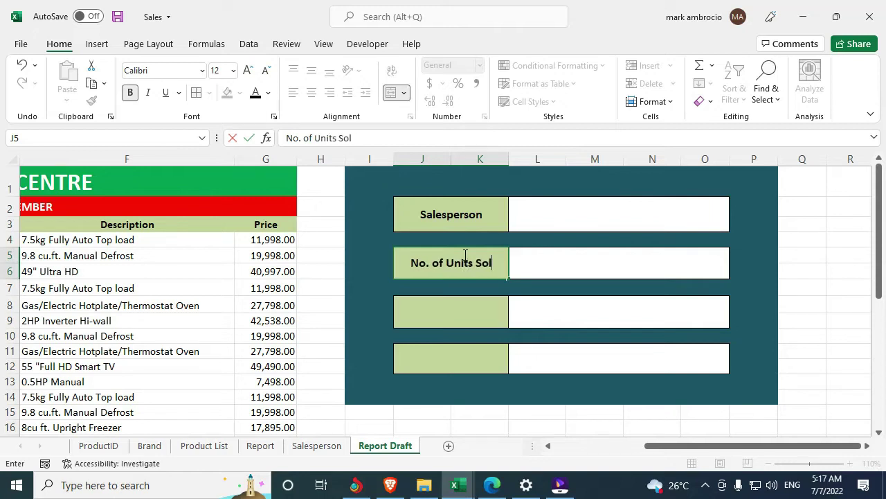
Enter the label "Total Amount Sold" in the third label cell, J8.
click(432, 326)
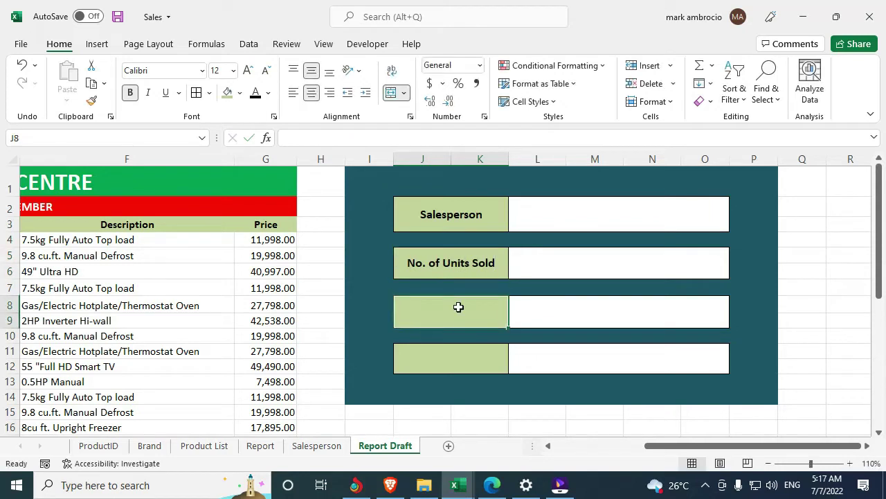
text(Tot)
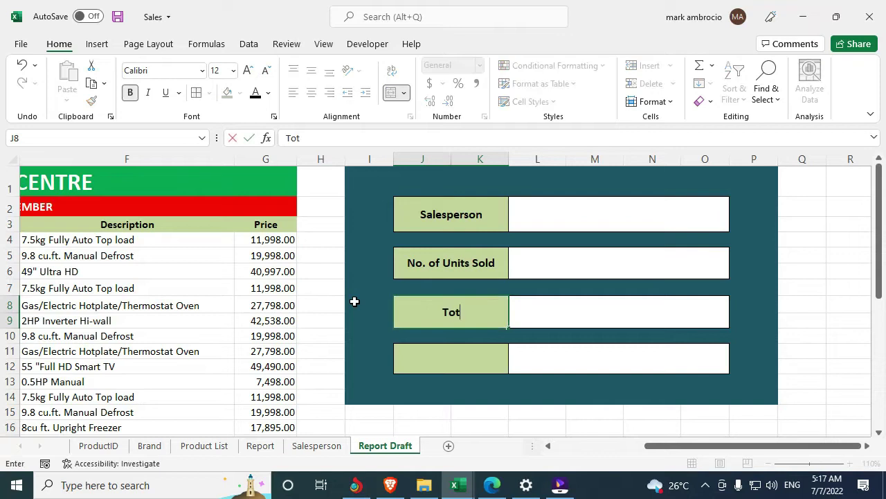
text(al Amoungf)
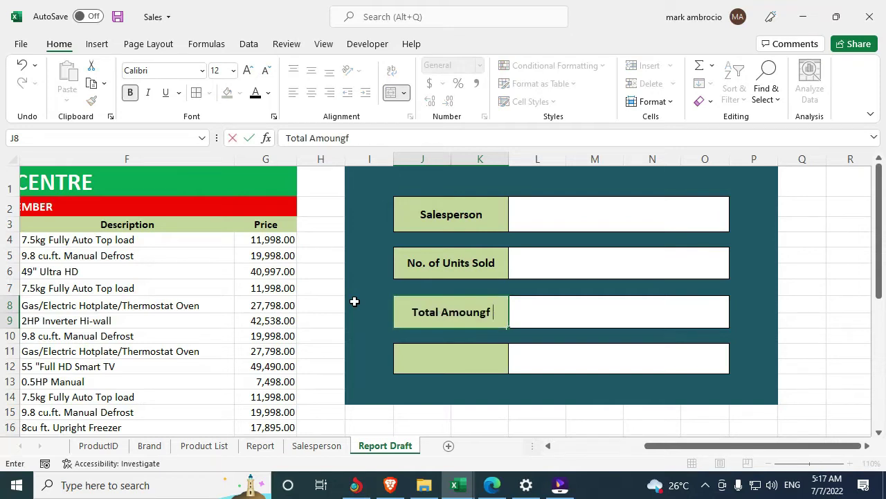
key(BackSpace)
key(BackSpace)
text(t )
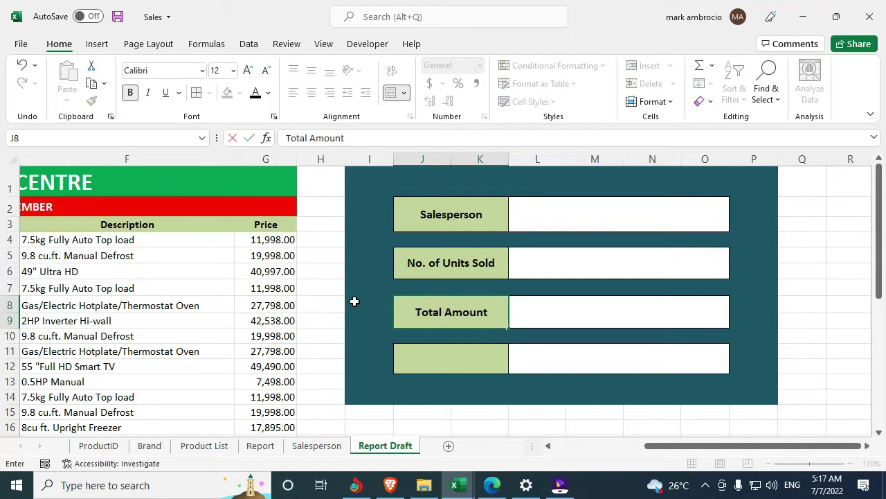
text(Sold)
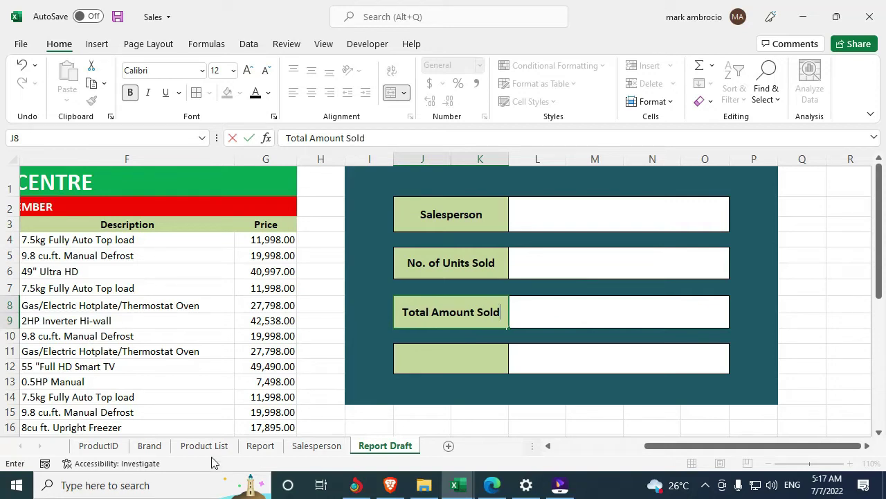
Check the label wording on the Report sheet, and change J8 on Report Draft to "Total Amount Sale".
click(266, 447)
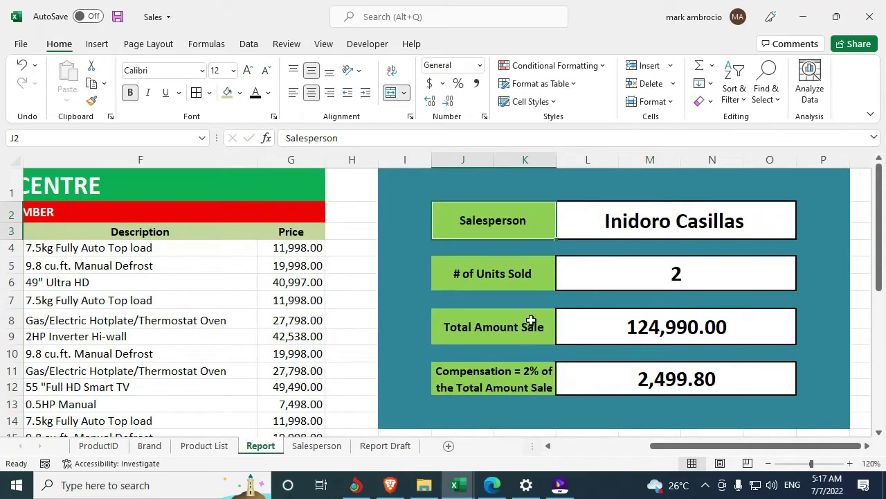
click(385, 445)
double_click(491, 311)
key(BackSpace)
key(BackSpace)
key(BackSpace)
text(ale)
Enter "Compensation = 2% of the total amount sale" in J11 and wrap its text.
click(471, 348)
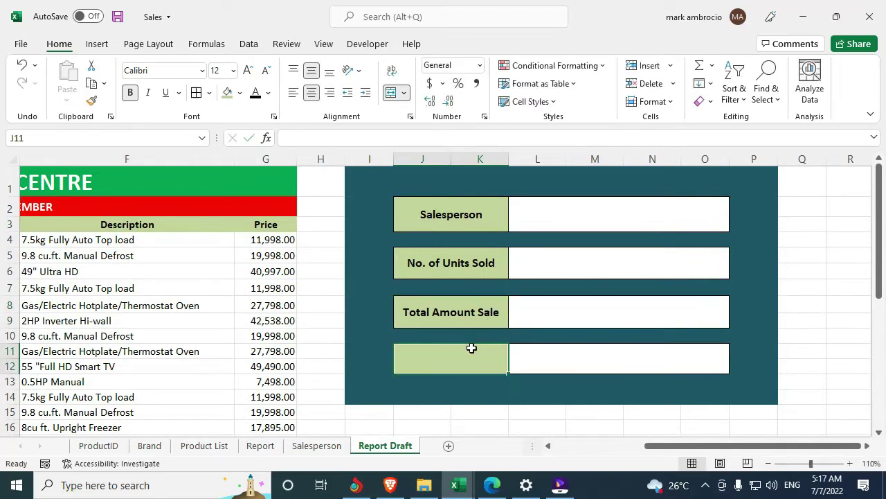
key(F2)
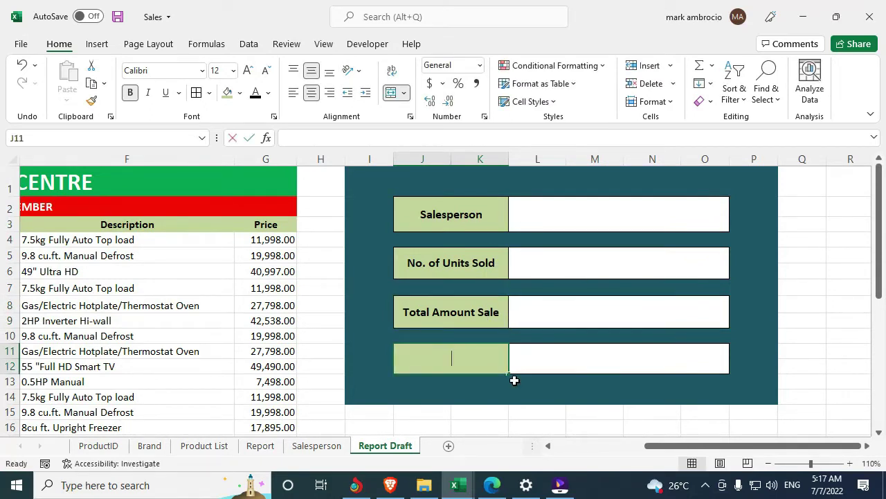
text(Compensa)
text(n )
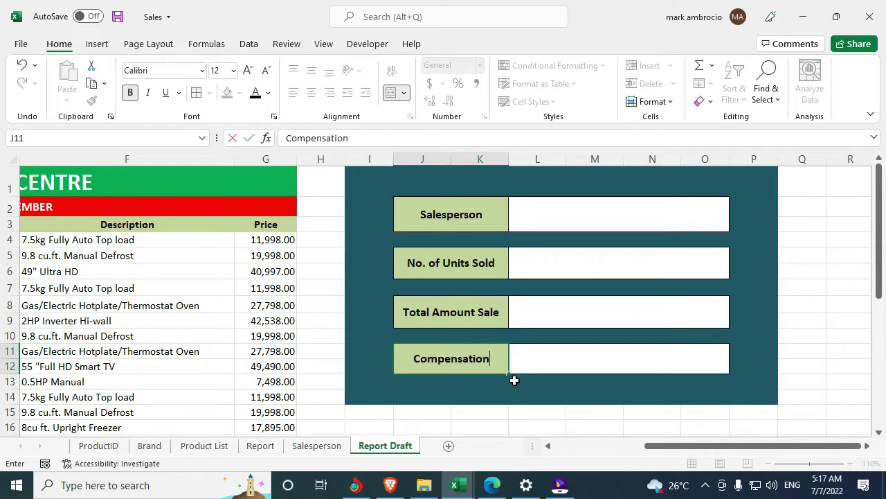
text(= 2%)
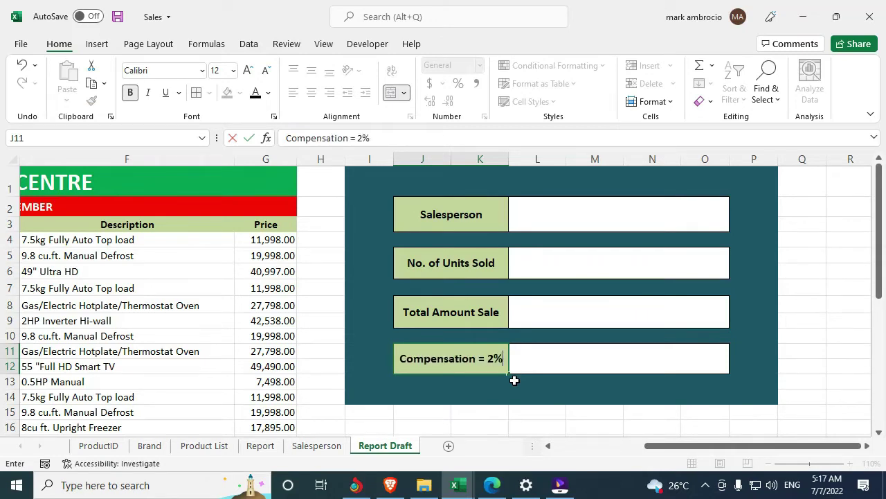
text(  of t)
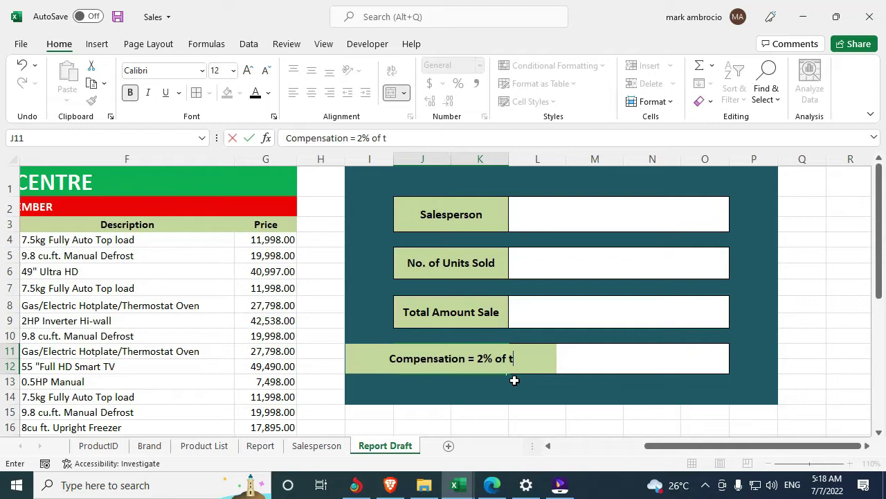
text(he total amou)
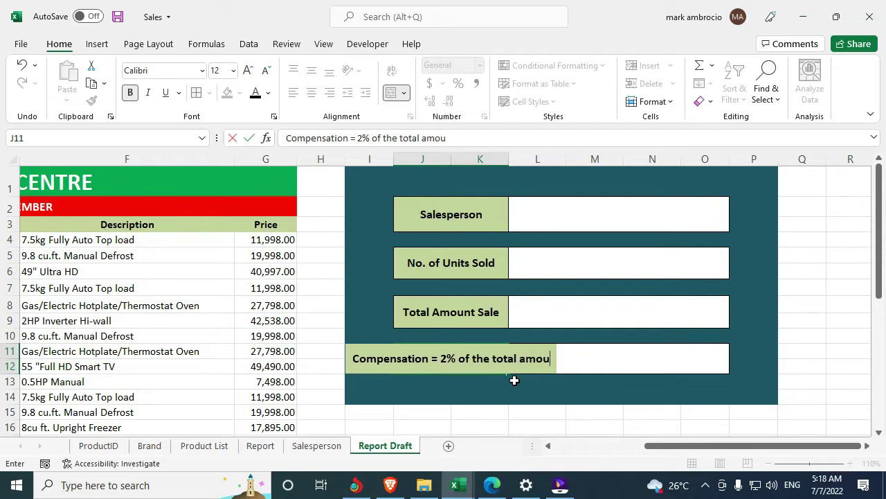
text(nt sale)
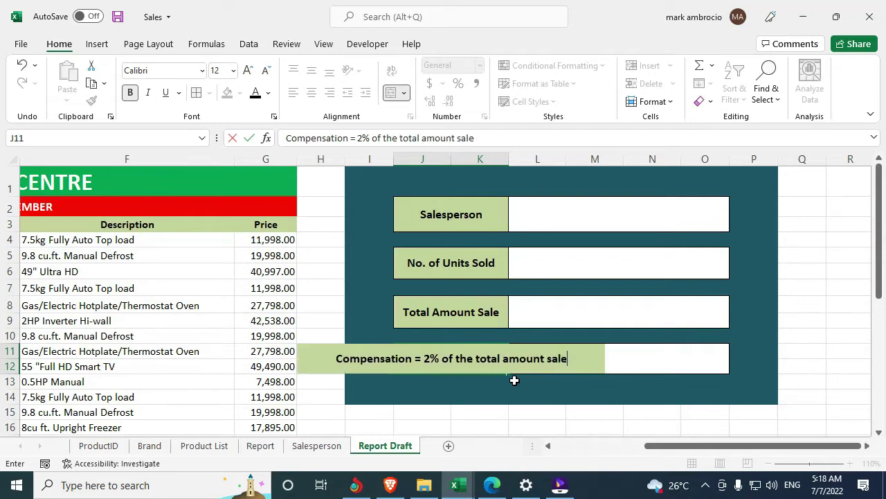
key(Return)
click(484, 360)
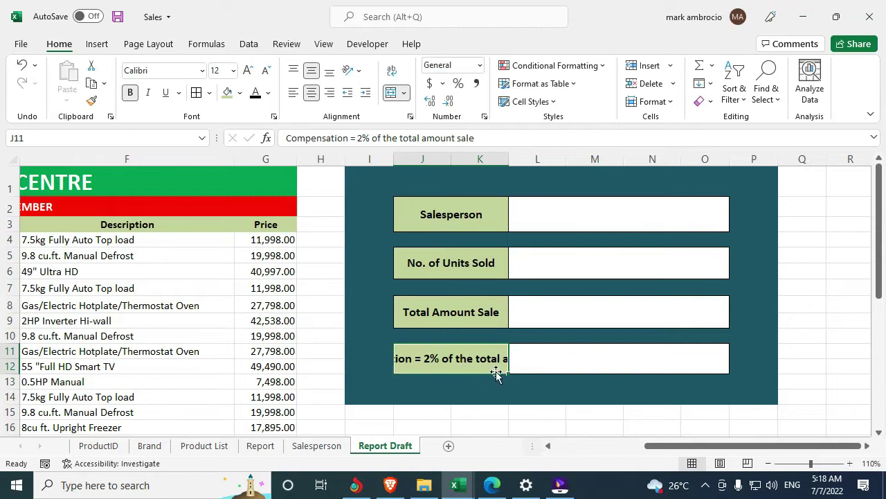
click(391, 74)
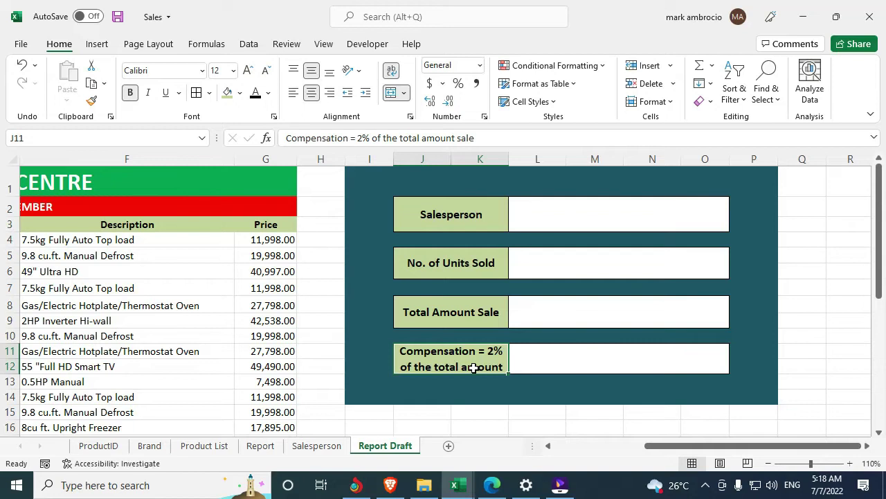
click(463, 312)
click(462, 220)
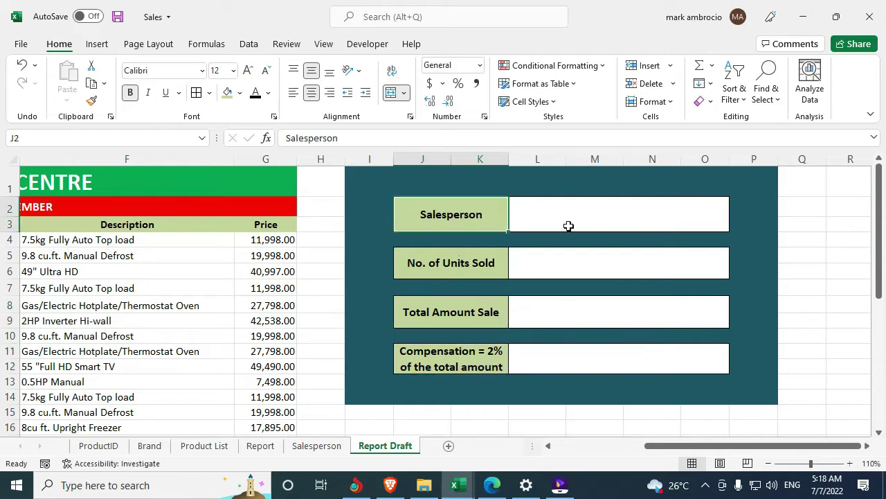
click(568, 225)
click(515, 270)
click(471, 261)
click(530, 221)
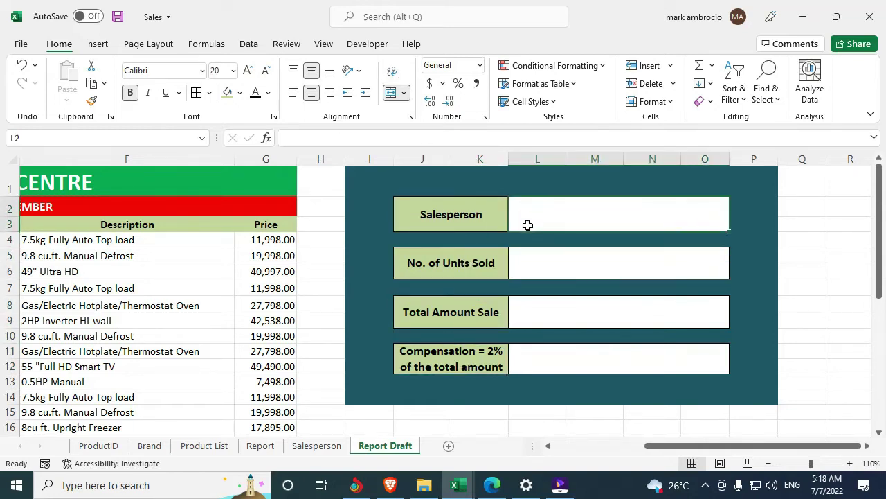
click(583, 256)
click(518, 229)
click(556, 271)
click(568, 218)
click(249, 46)
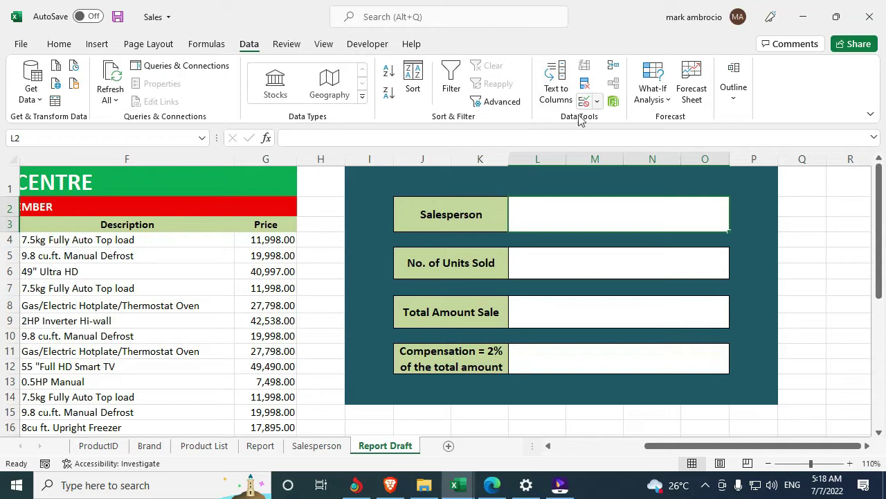
click(597, 101)
click(610, 122)
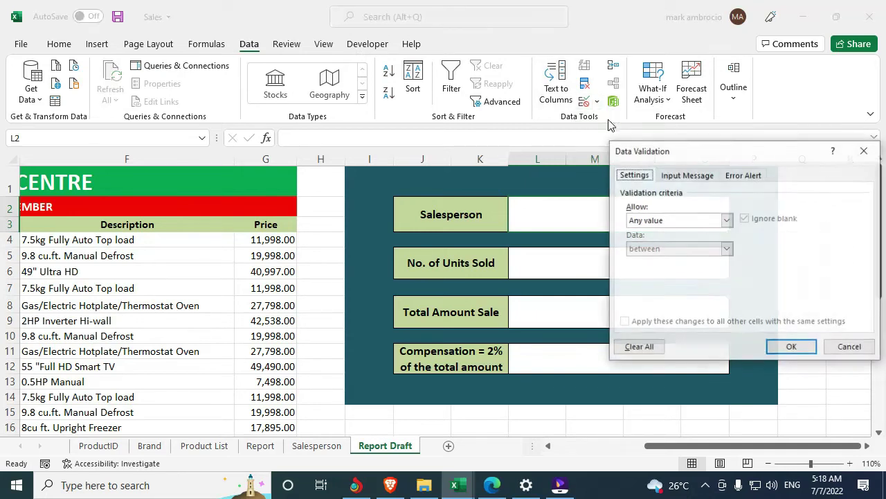
drag(677, 154, 615, 90)
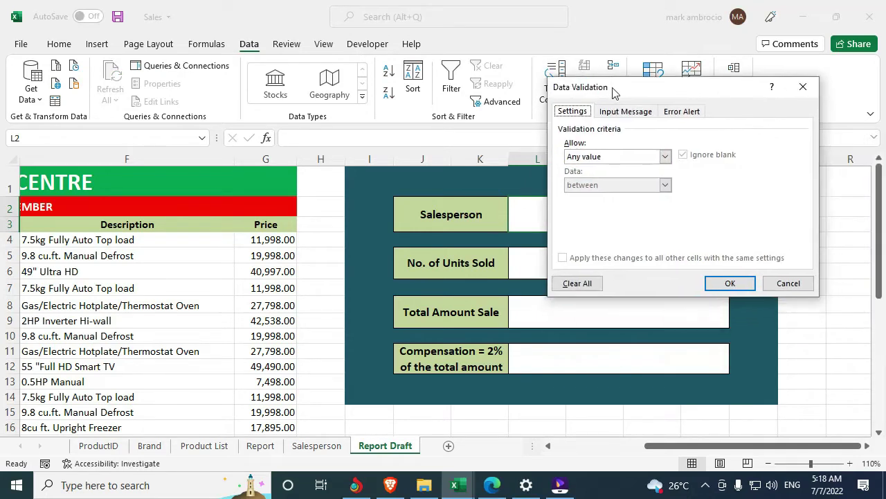
click(601, 162)
click(611, 201)
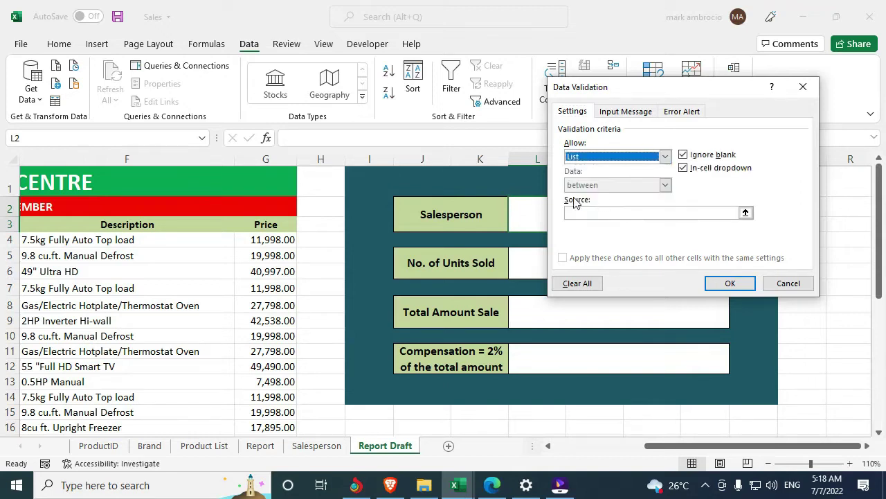
click(584, 214)
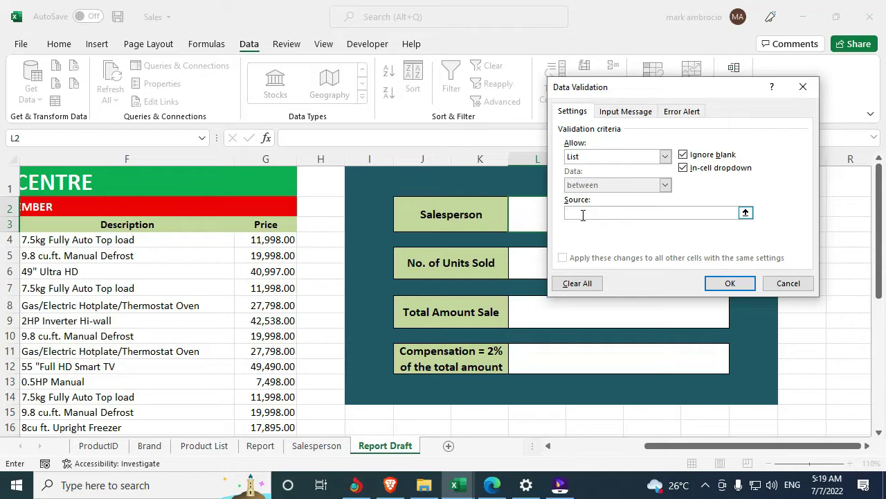
text(=Salesperson)
mouse_move(572, 214)
mouse_down()
mouse_move(624, 215)
mouse_move(575, 214)
mouse_up()
click(625, 214)
click(626, 213)
click(786, 283)
click(539, 285)
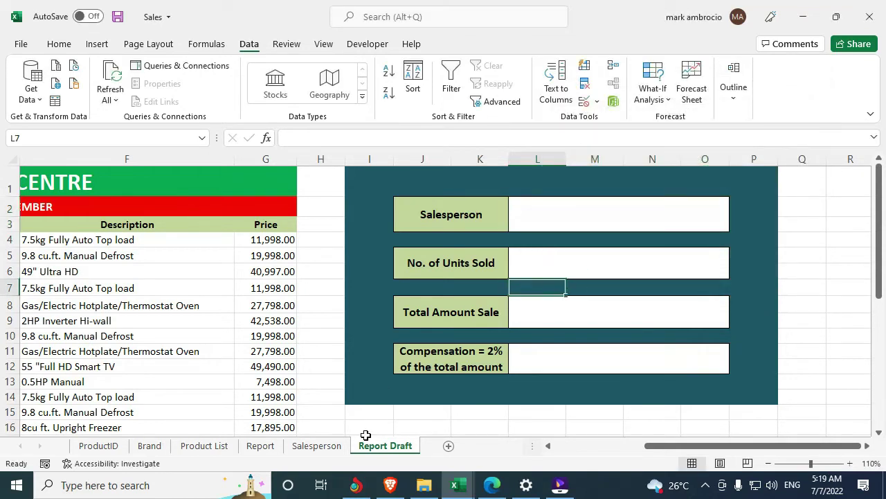
Examine the list of salesperson names in A1:A8 on the Salesperson sheet.
drag(689, 446, 641, 446)
click(316, 445)
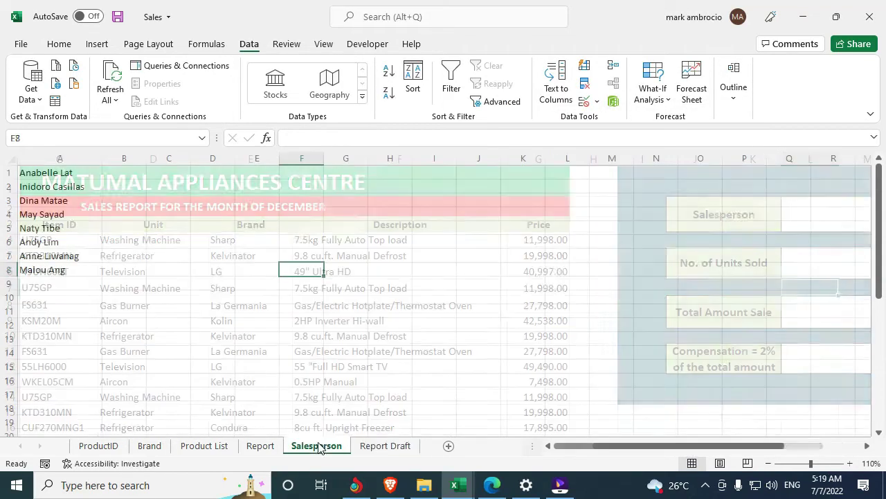
drag(65, 174, 62, 279)
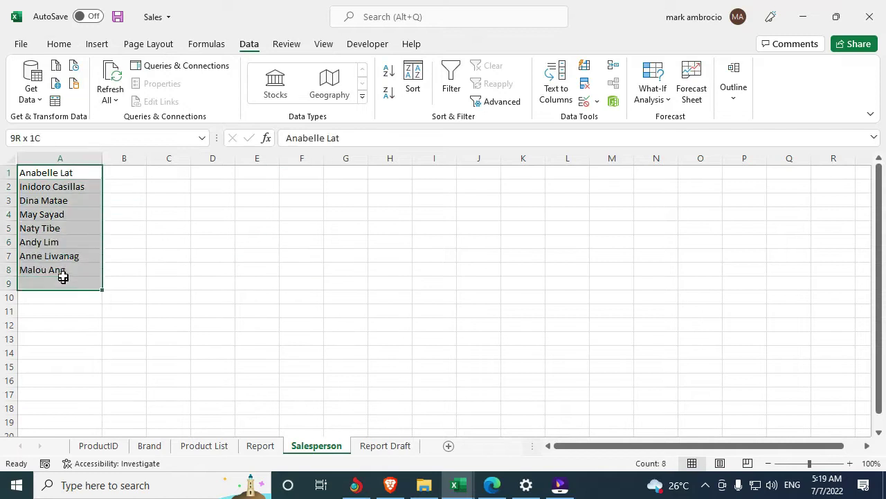
click(71, 173)
click(69, 157)
click(90, 171)
click(83, 158)
drag(83, 172, 81, 272)
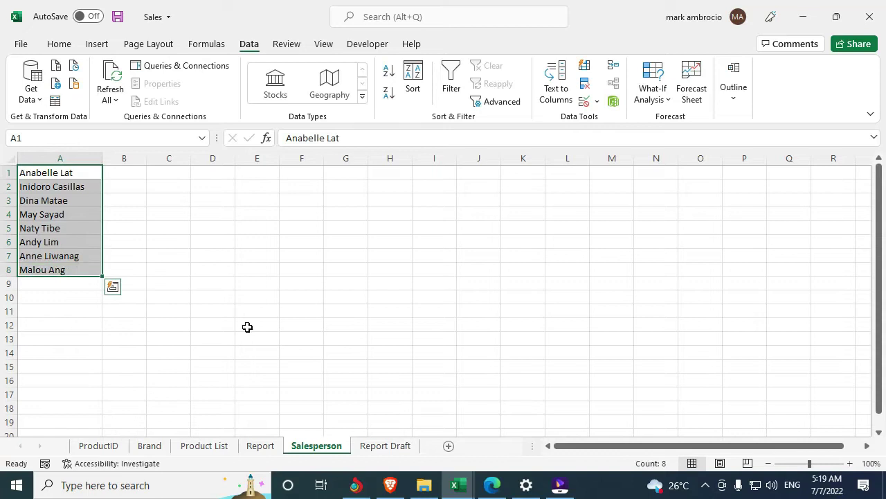
click(65, 174)
click(62, 159)
click(107, 187)
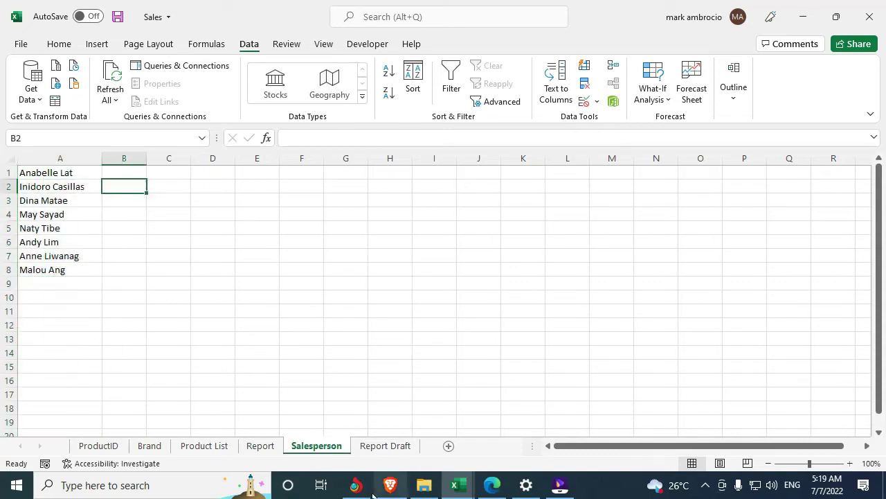
Inspect the dropdown lists in the Salesperson and Item ID columns of the Report sheet's sales table.
click(261, 447)
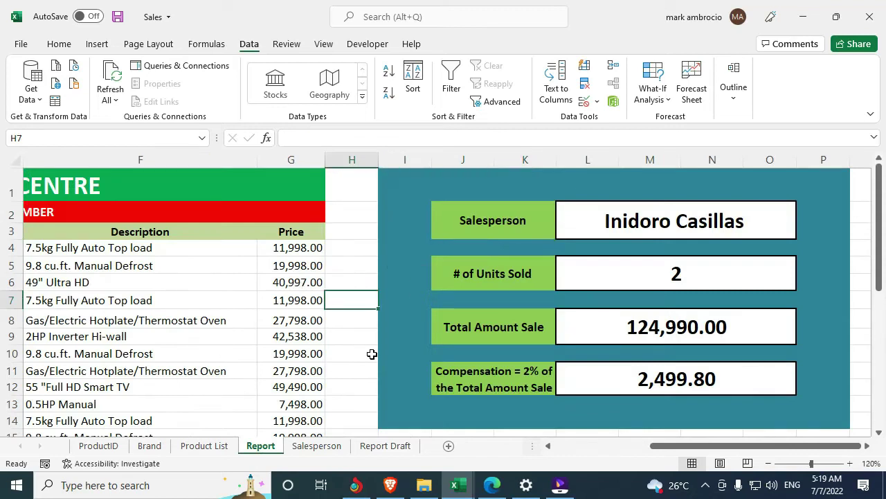
key(Left)
key(Left)
key(Left)
key(Left)
key(Left)
key(Left)
key(Left)
click(219, 251)
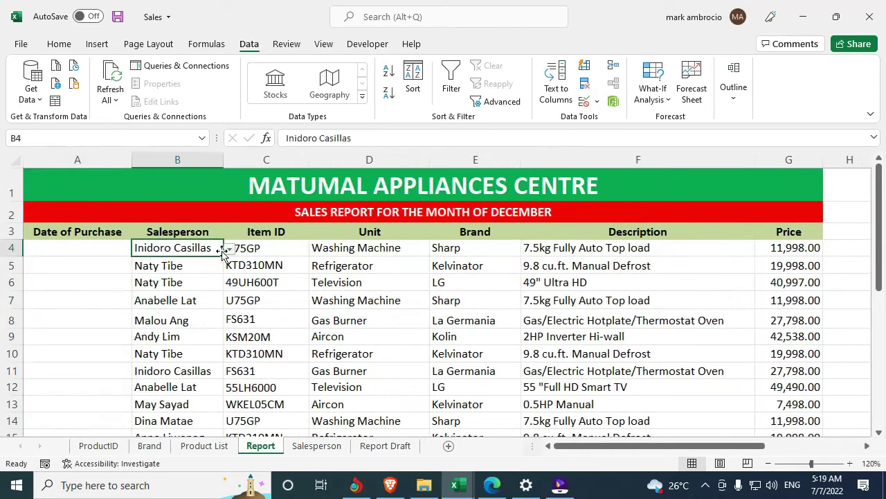
click(228, 249)
key(Escape)
click(198, 260)
click(214, 252)
click(234, 265)
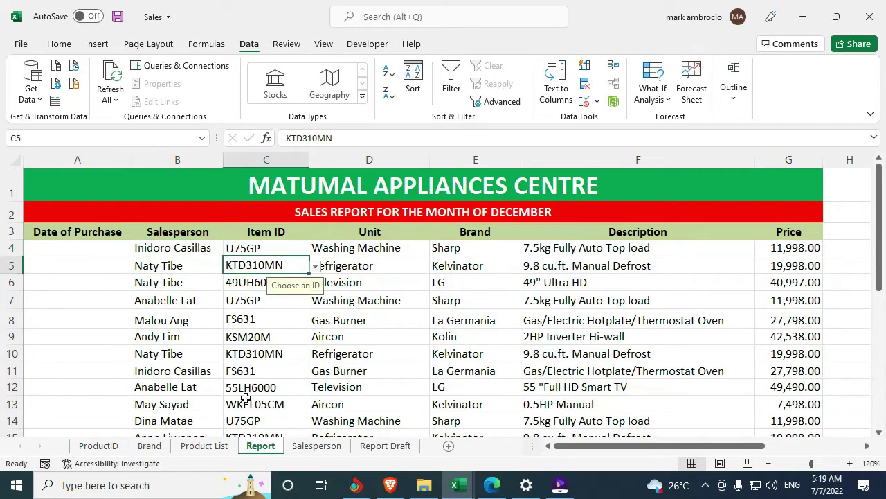
click(203, 253)
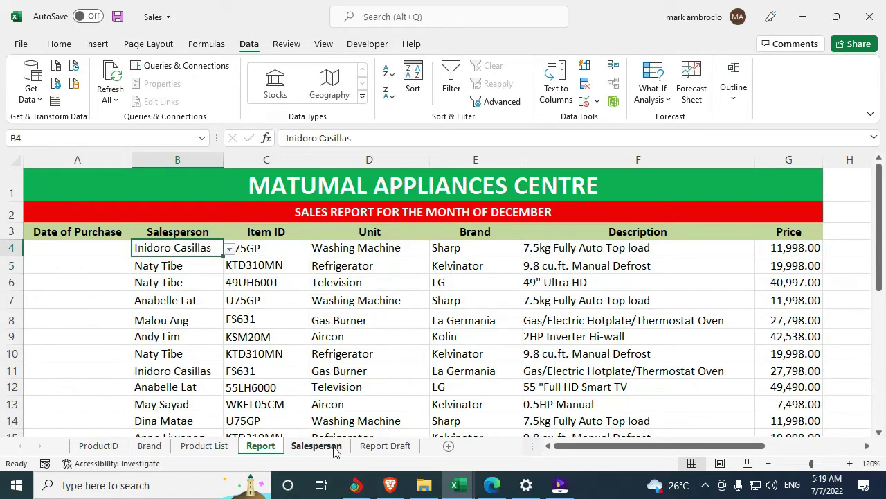
Review the salesperson cell in the Report sheet's summary panel, and return to the empty salesperson cell L2 on Report Draft.
click(352, 364)
key(Right)
key(Right)
key(Right)
key(Right)
key(Right)
key(Right)
key(Right)
key(Right)
key(Right)
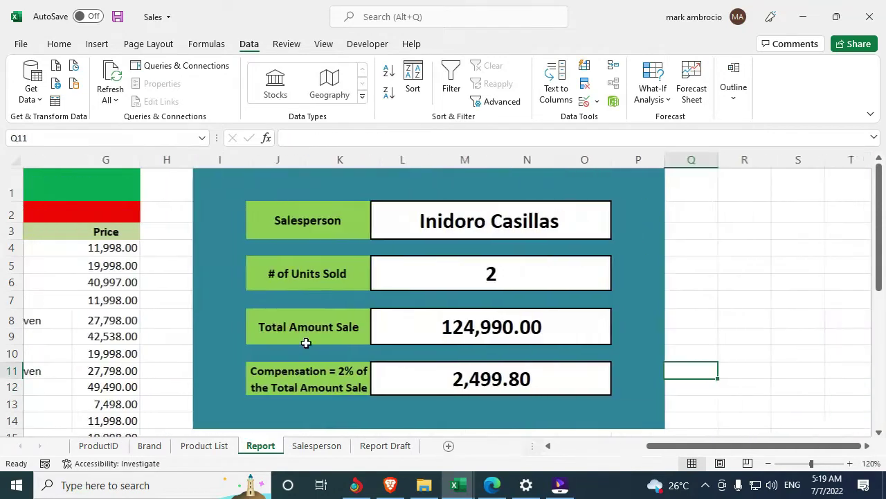
click(493, 221)
click(365, 447)
click(547, 204)
key(Right)
key(Right)
key(Right)
key(Right)
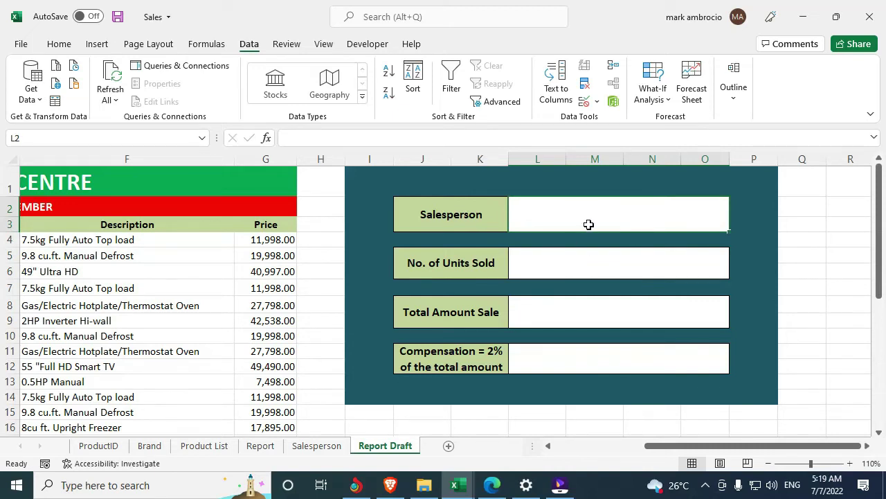
Check which cells the named range Salesperson covers on the Salesperson sheet.
click(312, 447)
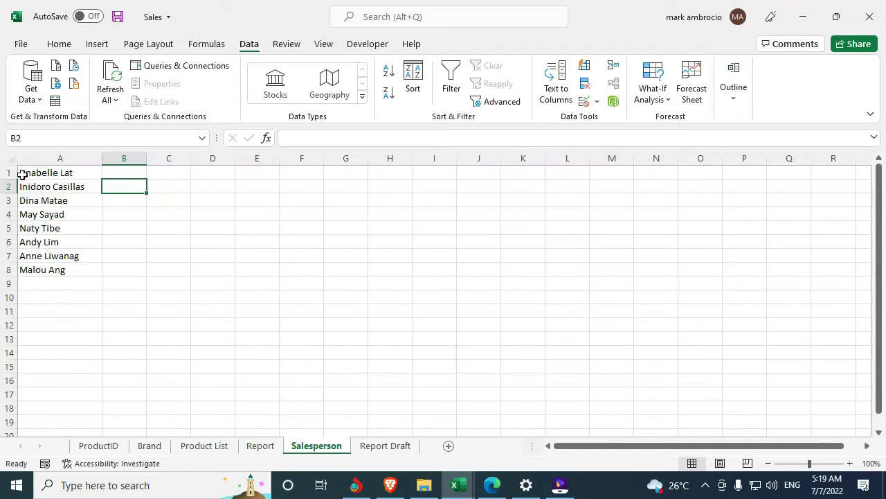
click(203, 138)
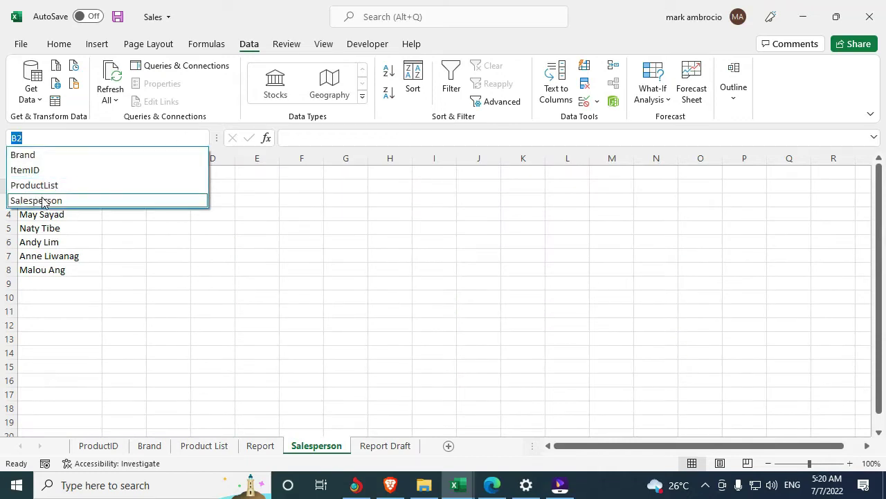
click(43, 200)
click(70, 173)
drag(70, 172, 73, 271)
click(152, 228)
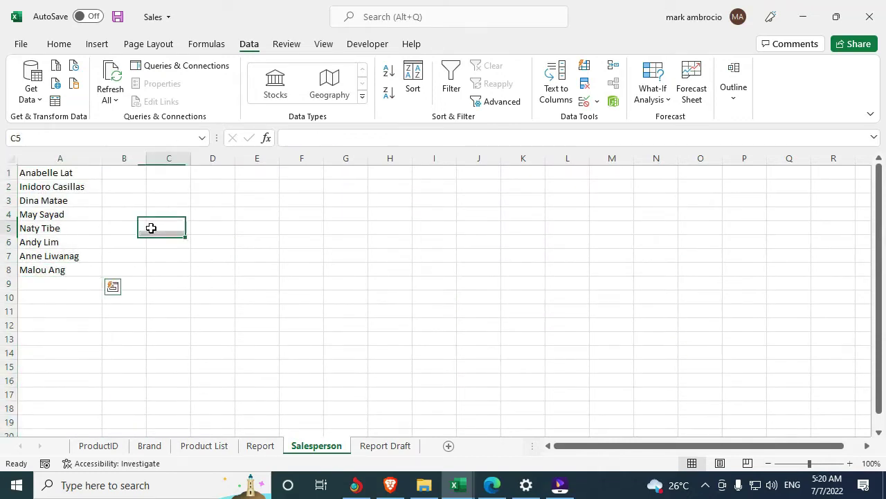
Apply list data validation to cell L2 on Report Draft with the source =Salesperson.
click(379, 446)
click(445, 212)
click(566, 215)
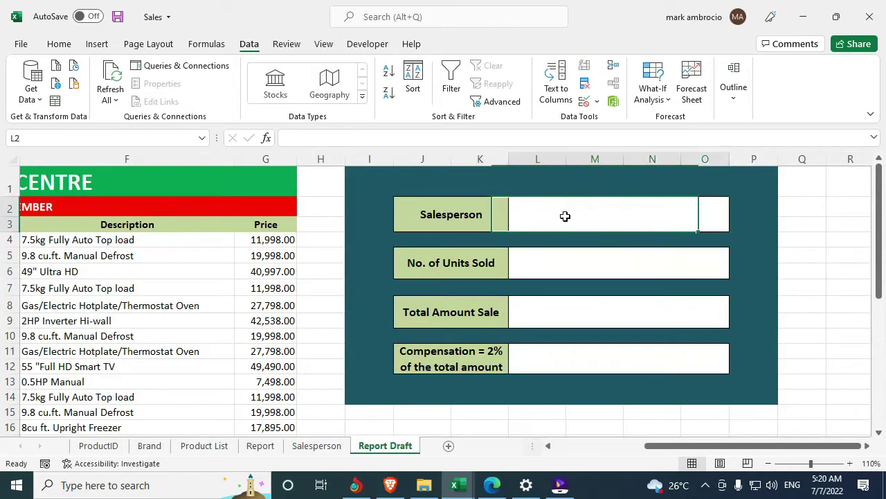
click(534, 261)
click(539, 214)
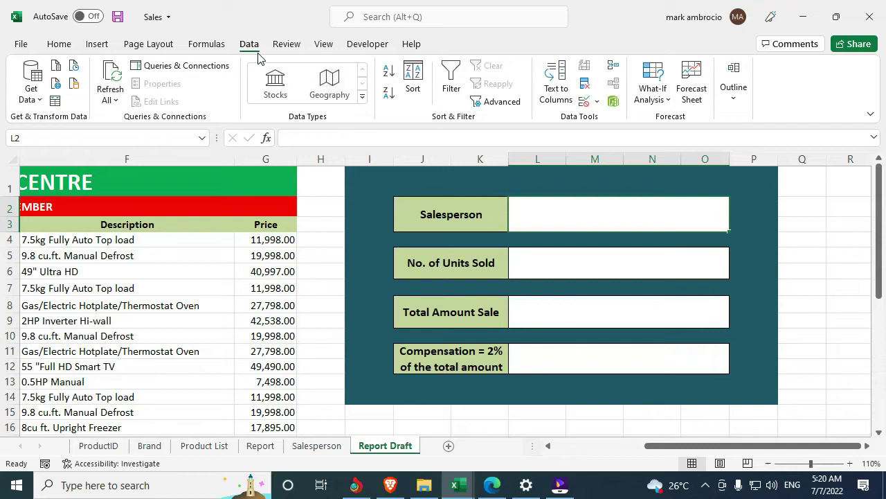
click(588, 103)
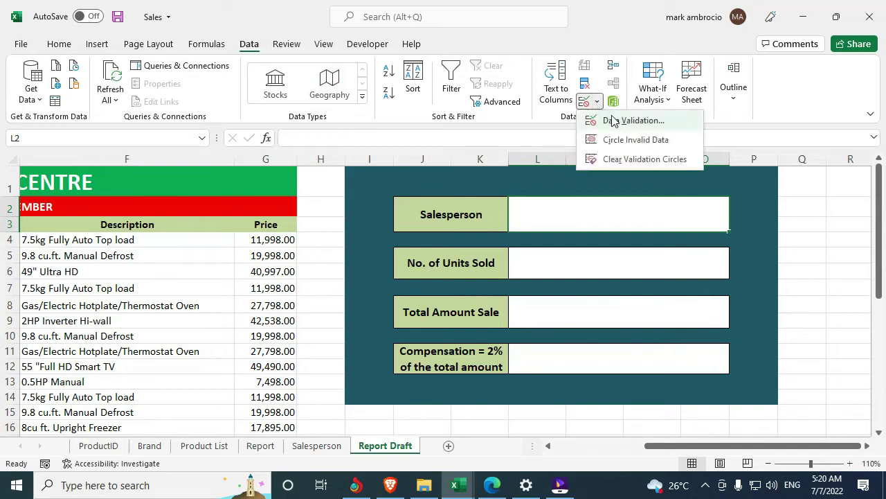
click(615, 120)
click(616, 157)
click(587, 199)
click(602, 210)
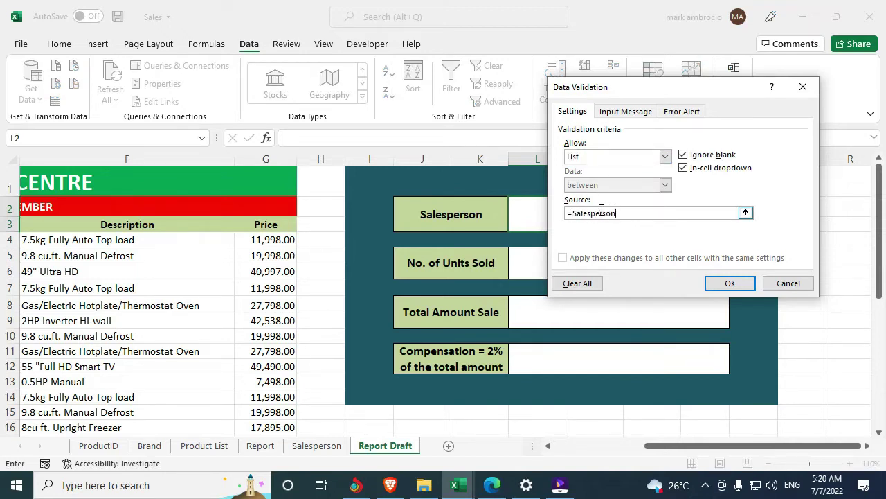
click(710, 277)
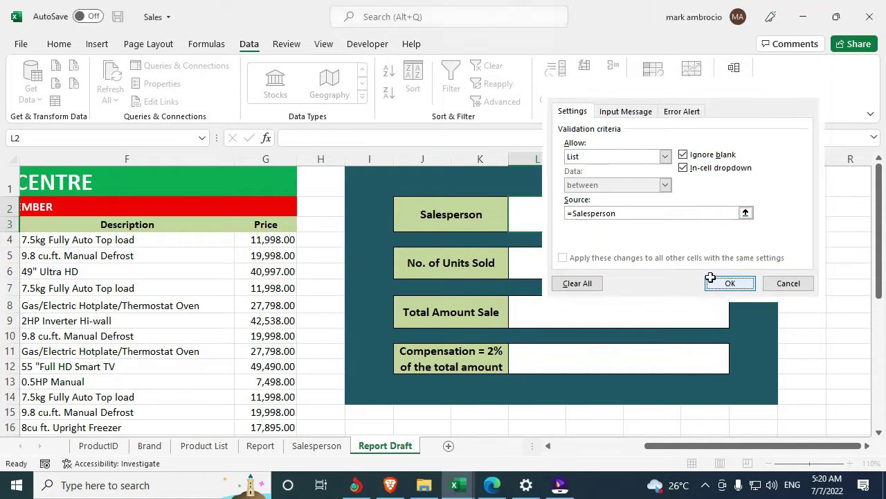
Check the choices offered by the new dropdown in salesperson cell L2 without picking one.
click(735, 209)
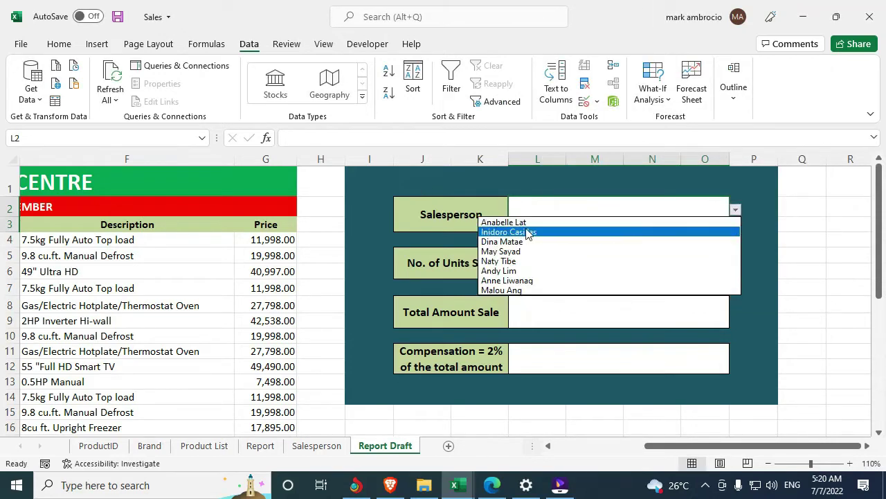
click(707, 201)
click(736, 210)
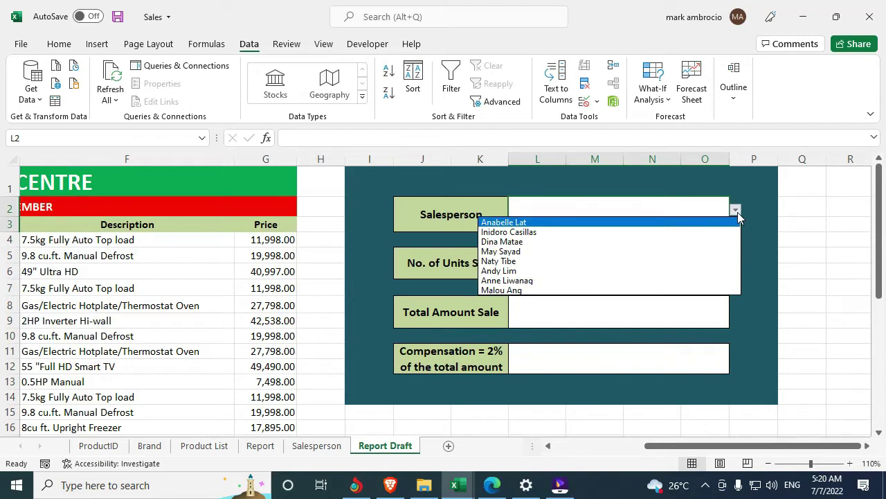
click(739, 207)
click(738, 211)
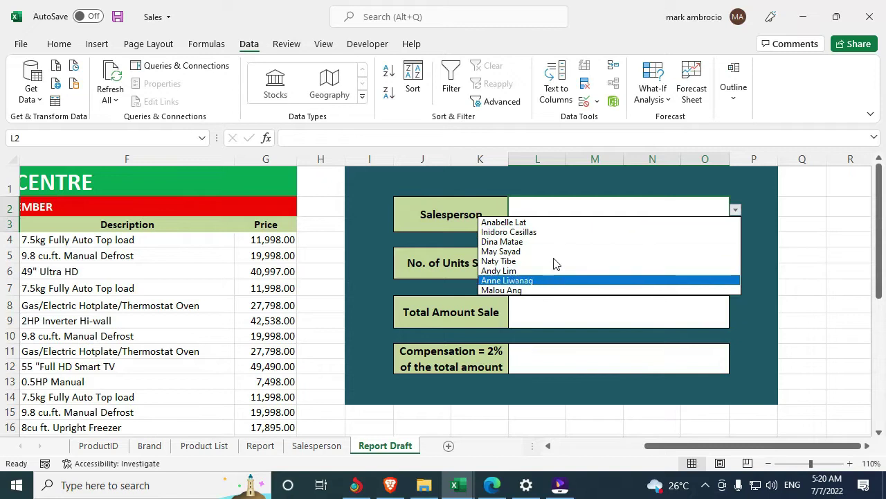
click(638, 208)
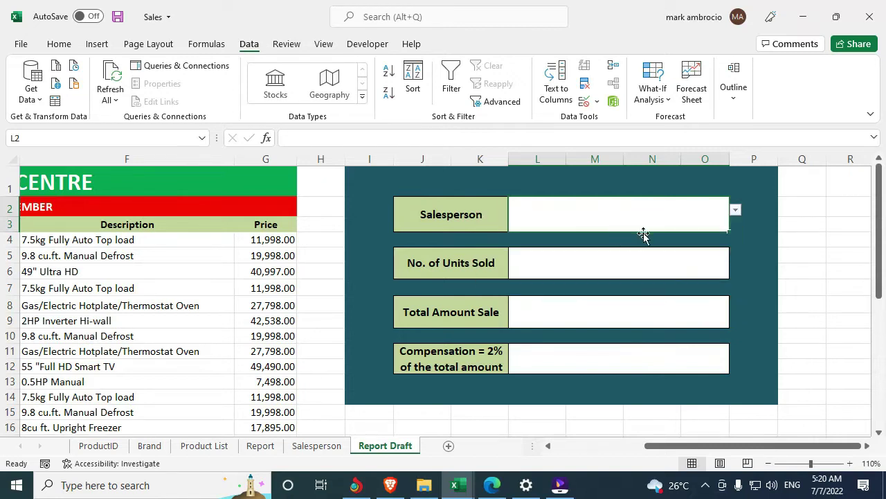
click(554, 263)
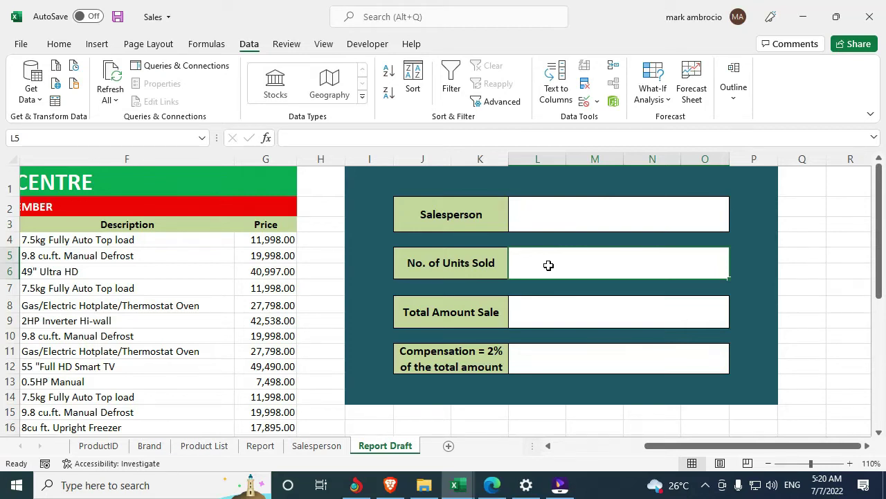
click(550, 315)
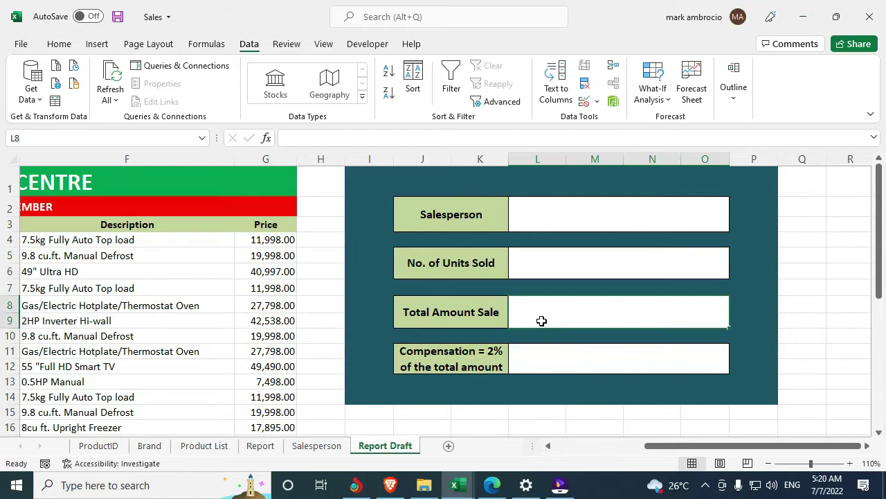
click(548, 268)
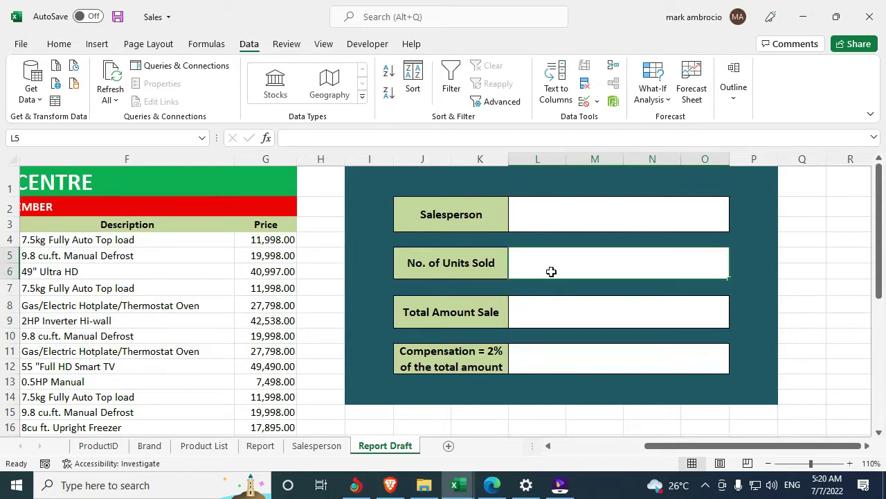
text(=count)
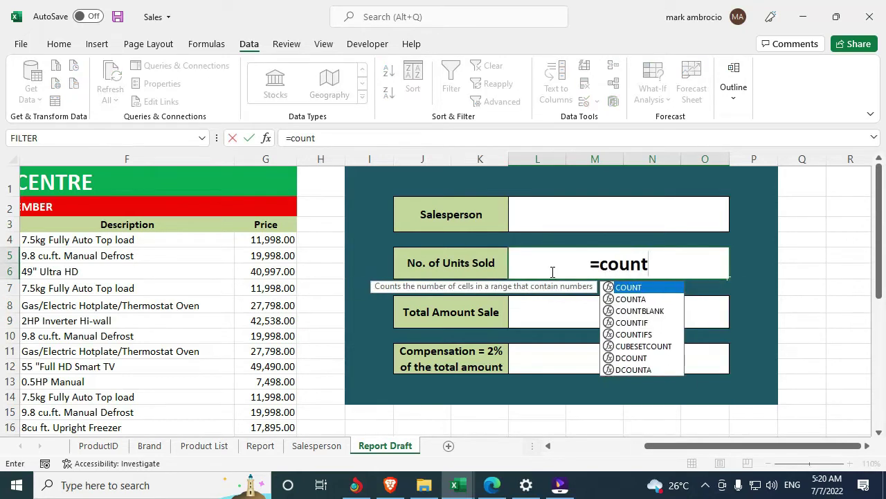
text(if)
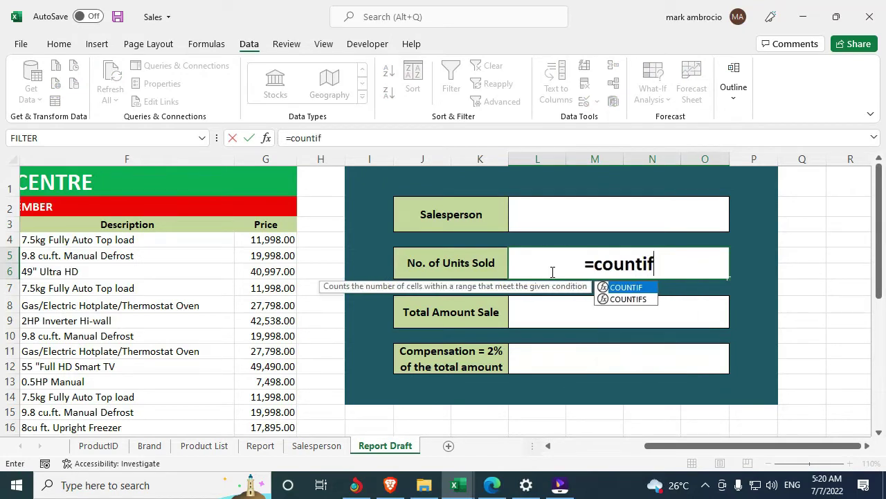
key(Tab)
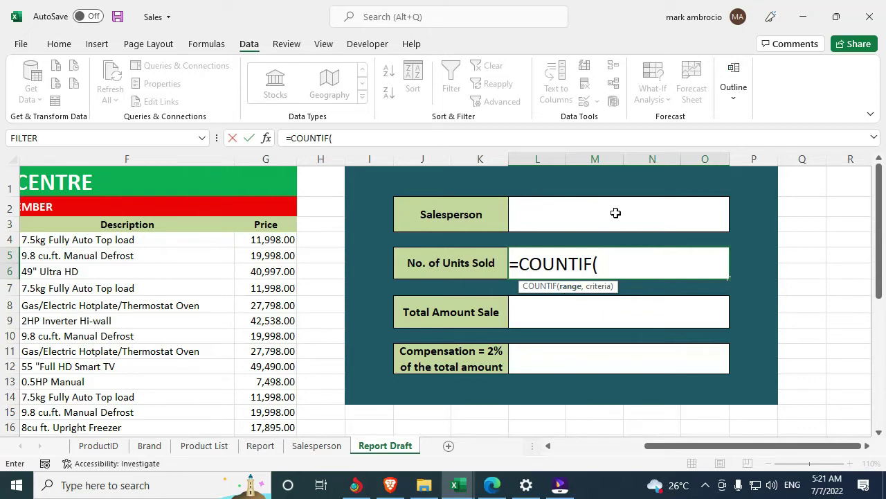
key(Escape)
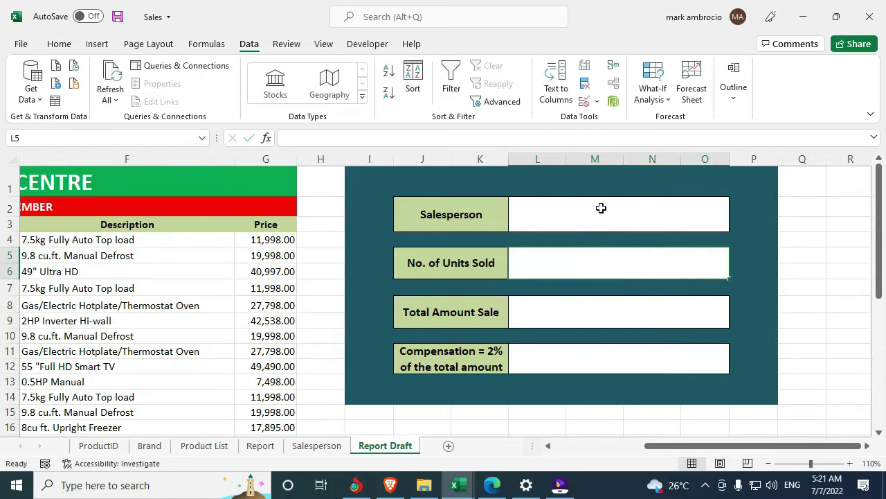
Choose the second salesperson in the list for salesperson cell L2 of the summary panel.
click(601, 208)
click(739, 216)
click(736, 210)
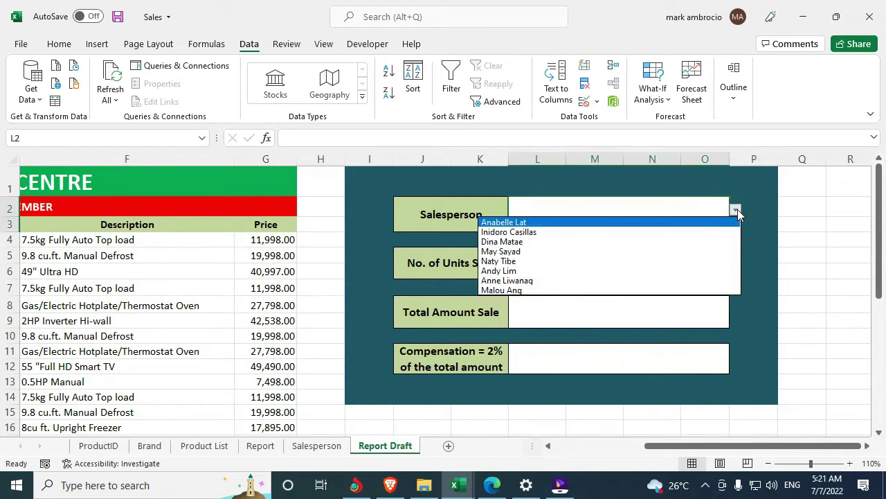
click(546, 234)
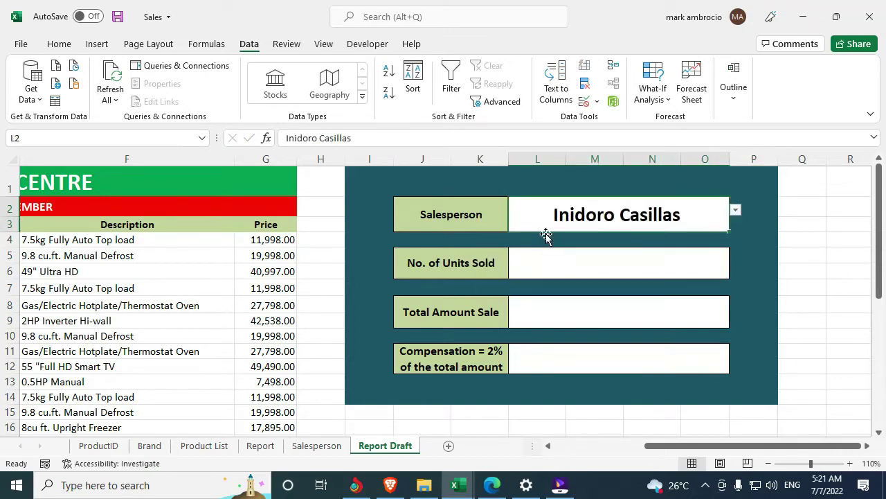
Start a COUNTIF formula in the No. of Units Sold cell L5.
click(580, 271)
click(586, 225)
click(591, 266)
text(=)
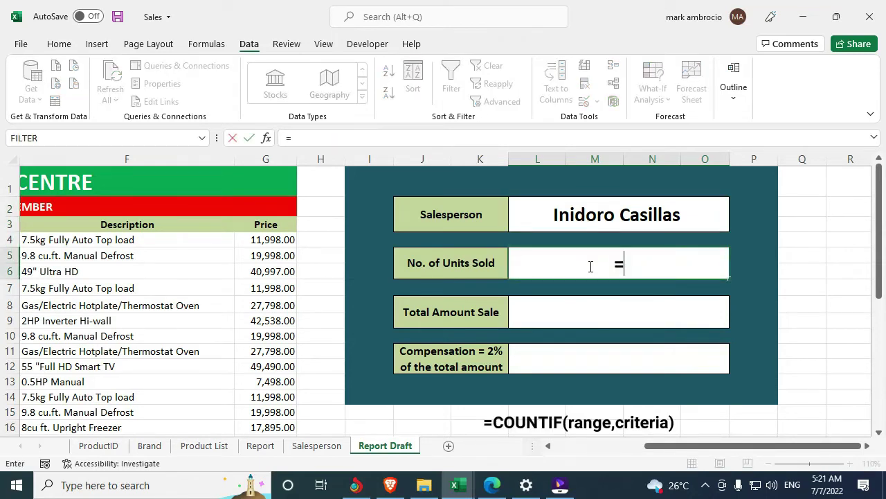
text(countif)
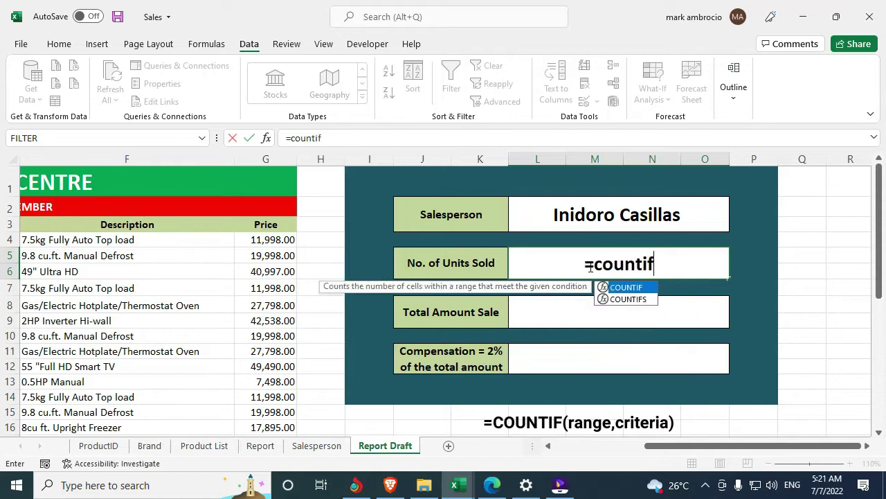
key(Tab)
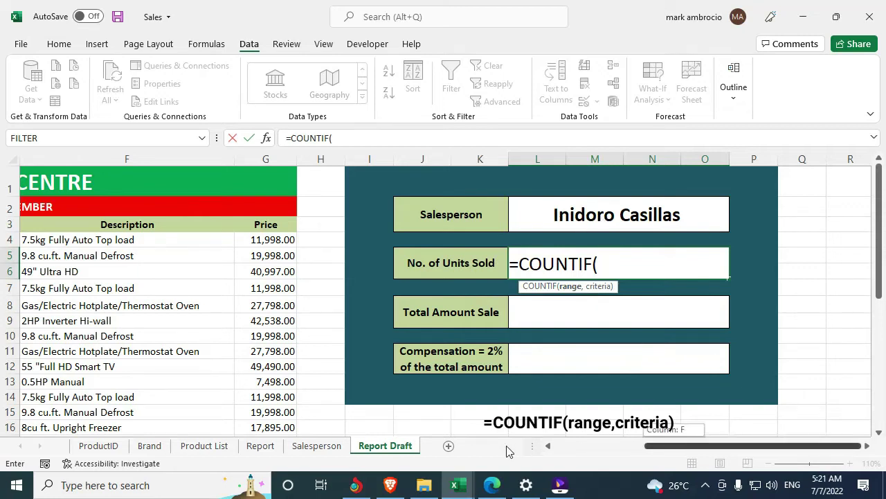
Set the COUNTIF range to the sales table's Salesperson entries B4:B33.
click(573, 451)
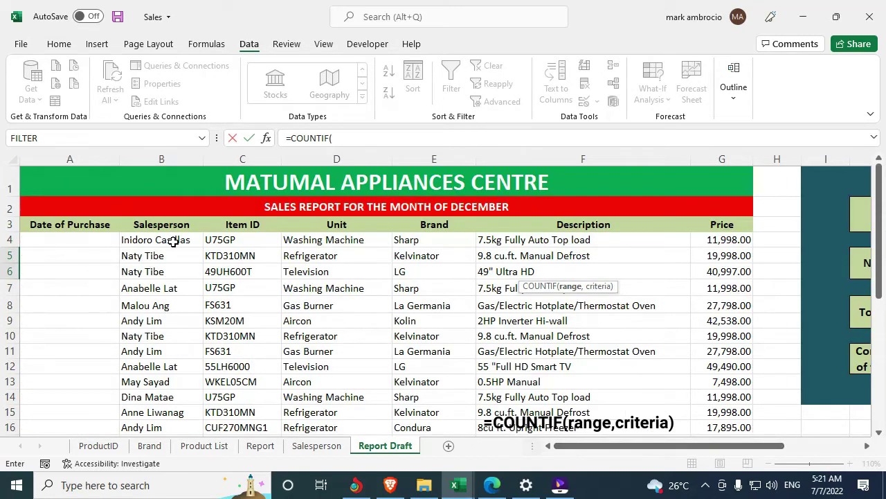
scroll(158, 366, down, 7)
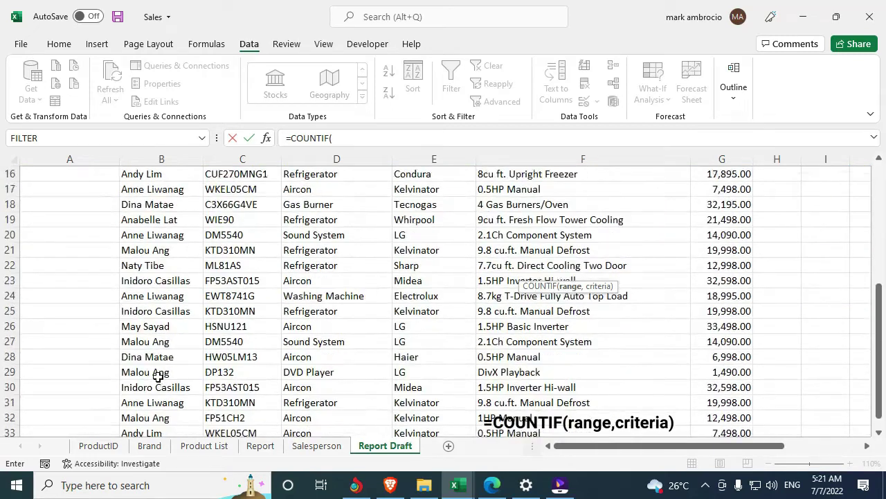
scroll(167, 317, up, 7)
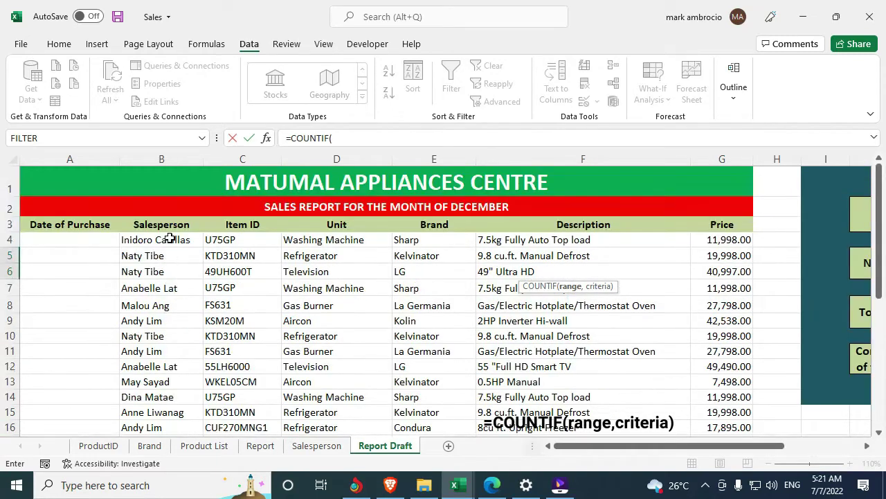
drag(564, 448, 742, 450)
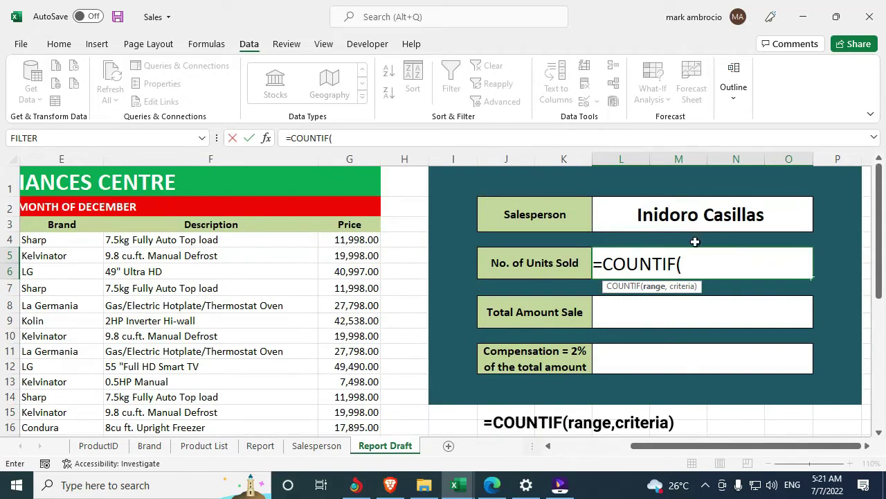
drag(686, 447, 655, 450)
drag(632, 451, 568, 451)
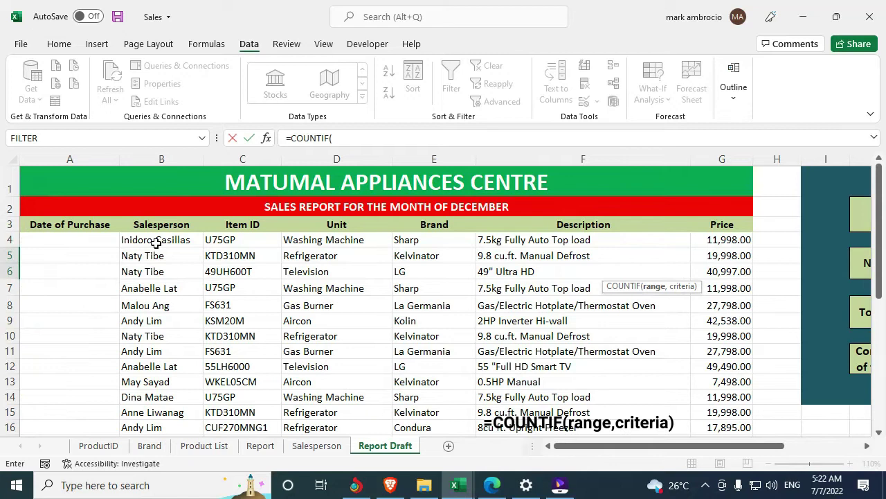
click(156, 243)
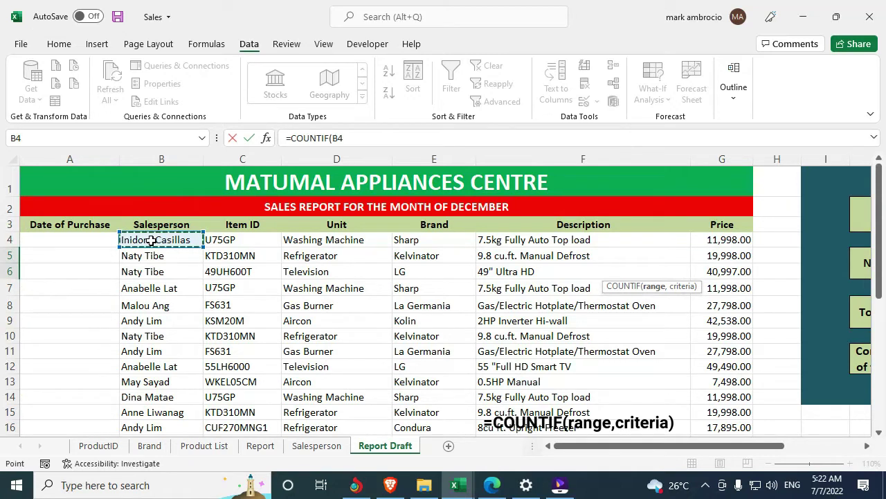
mouse_move(156, 242)
mouse_down()
mouse_move(146, 484)
mouse_move(143, 404)
mouse_up()
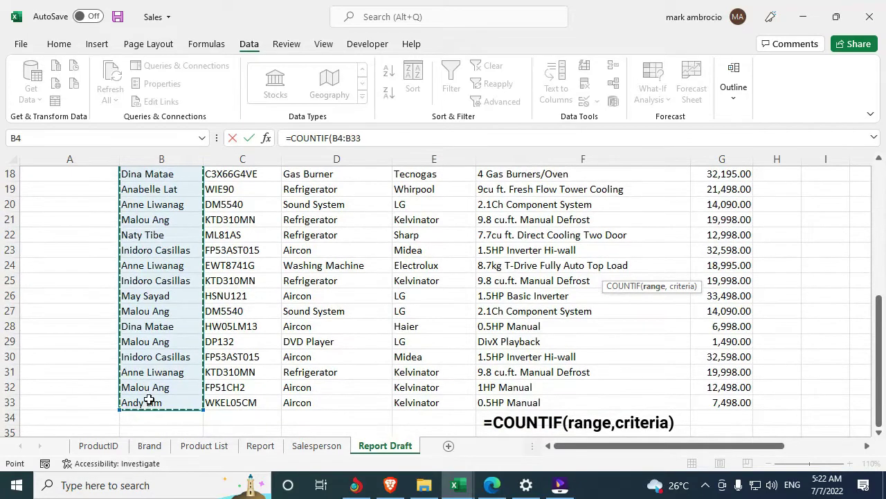
scroll(148, 398, up, 6)
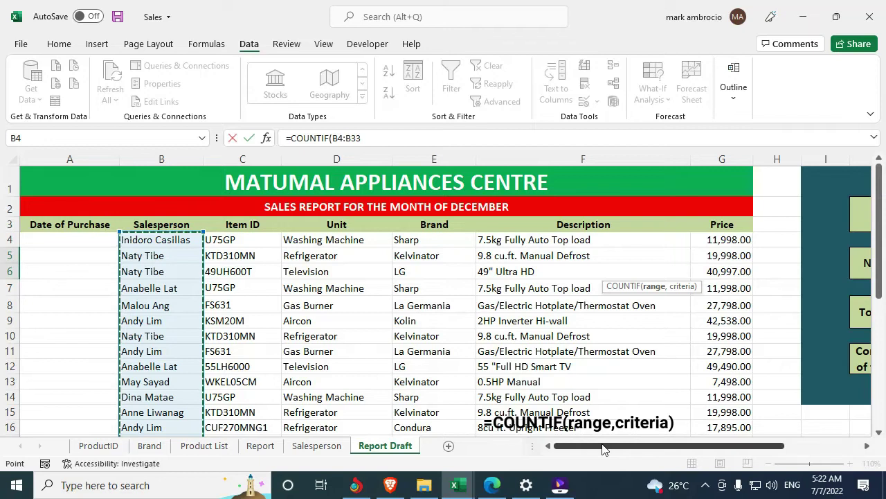
drag(608, 447, 685, 446)
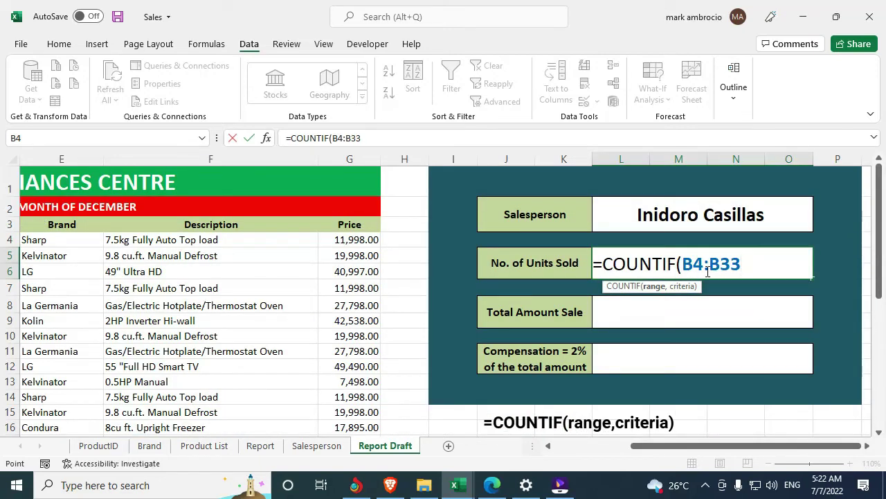
Use salesperson cell L2 as the criteria and complete the formula as =COUNTIF(B4:B33,L2).
text(,)
drag(683, 264, 741, 264)
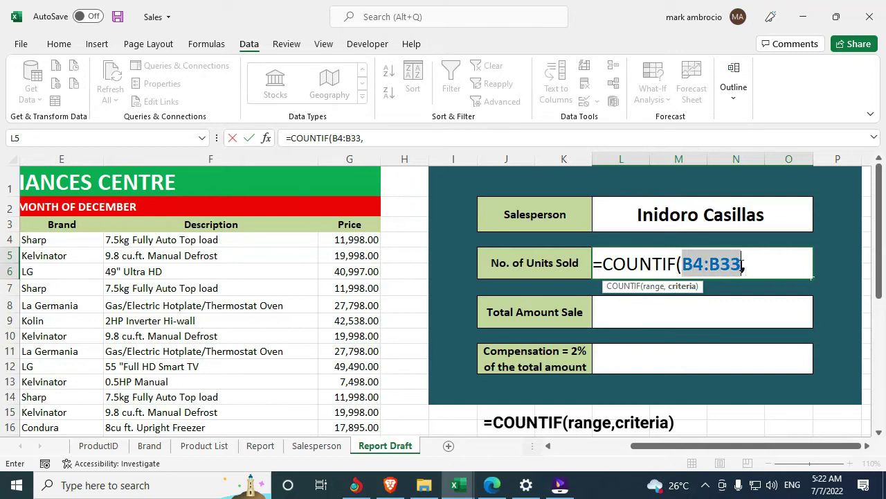
click(755, 265)
click(706, 218)
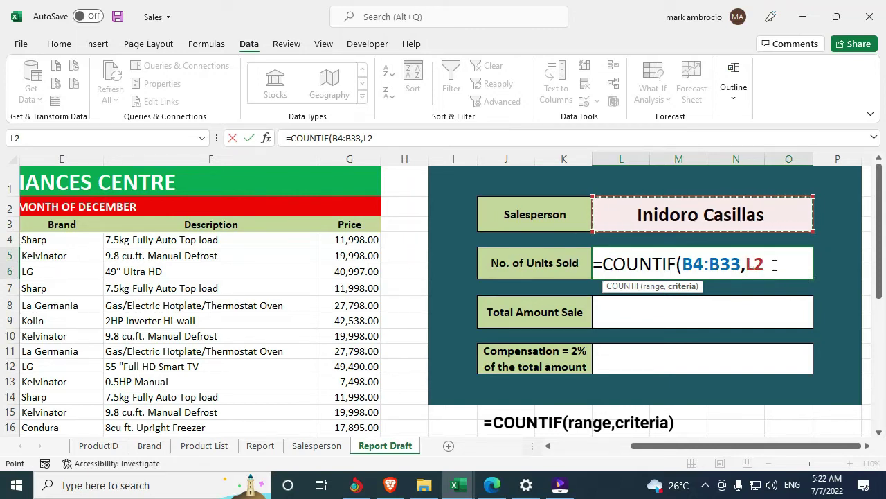
text())
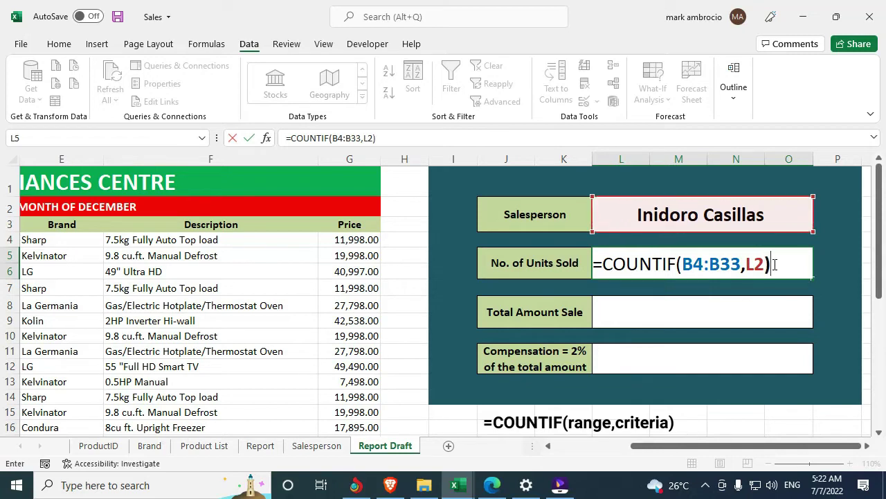
key(Return)
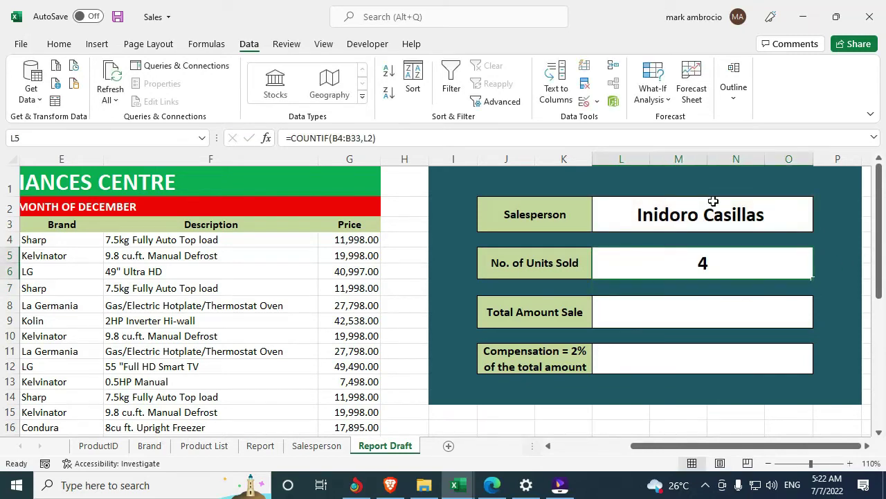
Check the units-sold count by selecting the chosen salesperson's entries B4, B23, B25 and B30 together in the sales table.
click(755, 212)
click(707, 260)
drag(661, 447, 591, 449)
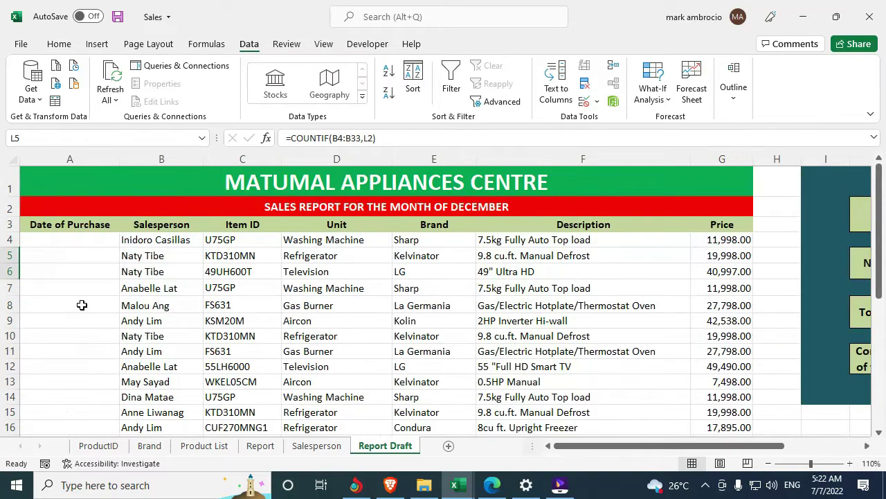
click(142, 239)
scroll(151, 282, down, 1)
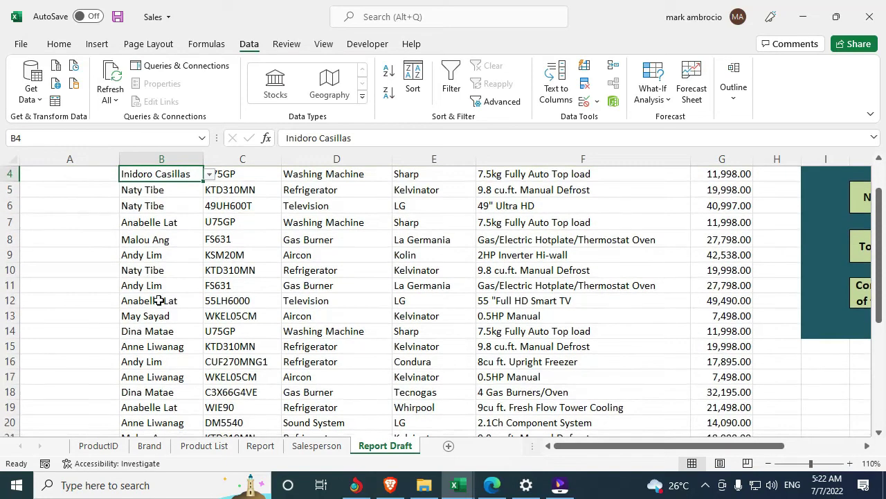
scroll(179, 361, down, 2)
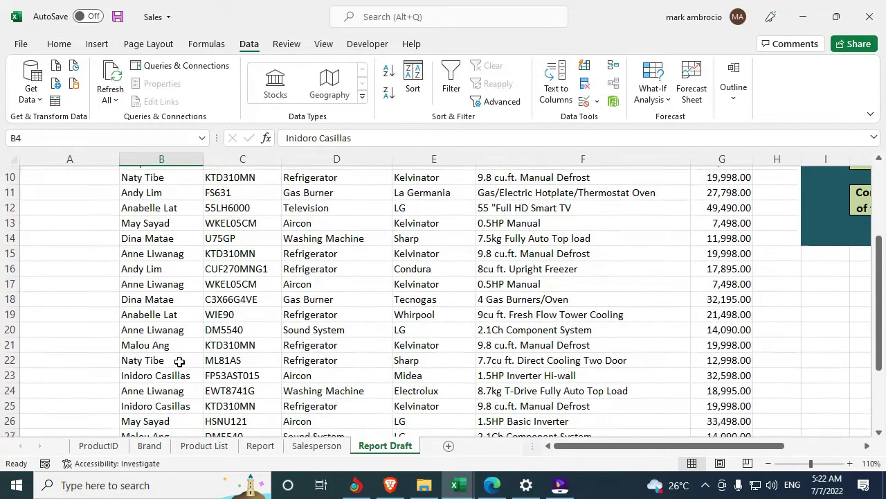
ctrl+click(178, 374)
scroll(181, 353, down, 2)
ctrl+click(174, 310)
scroll(173, 305, down, 2)
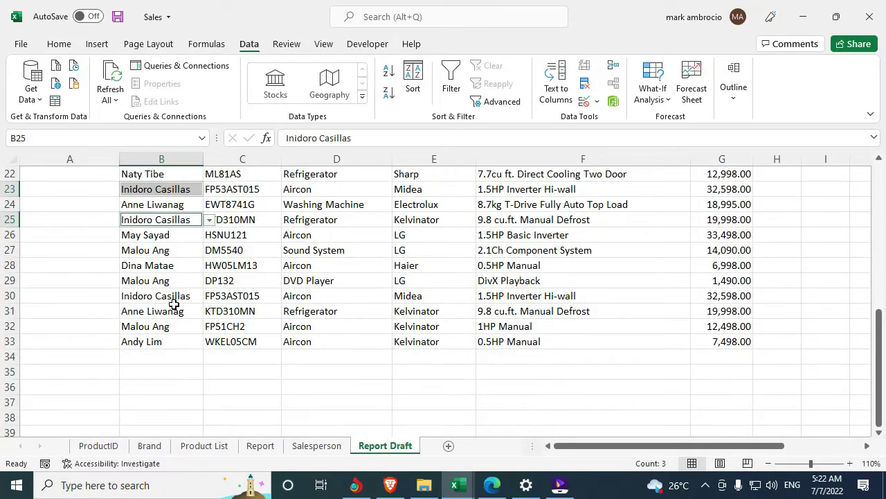
ctrl+click(174, 296)
scroll(174, 210, up, 6)
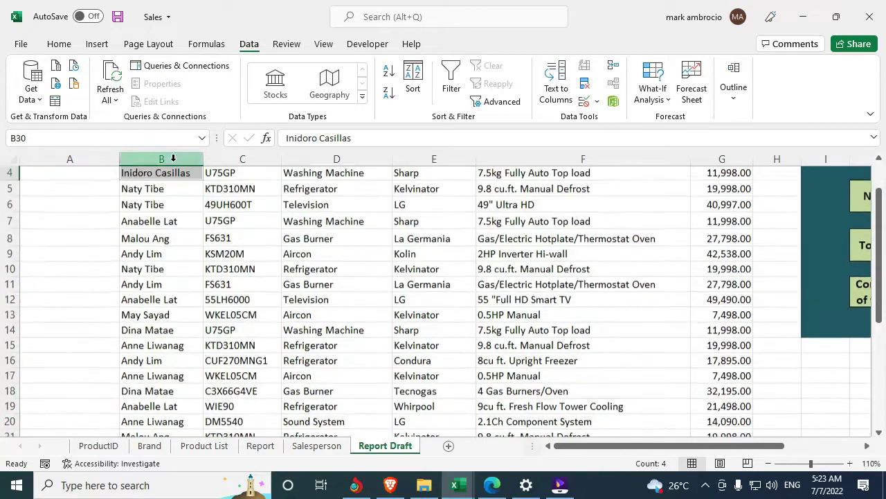
scroll(173, 207, up, 1)
drag(559, 446, 729, 451)
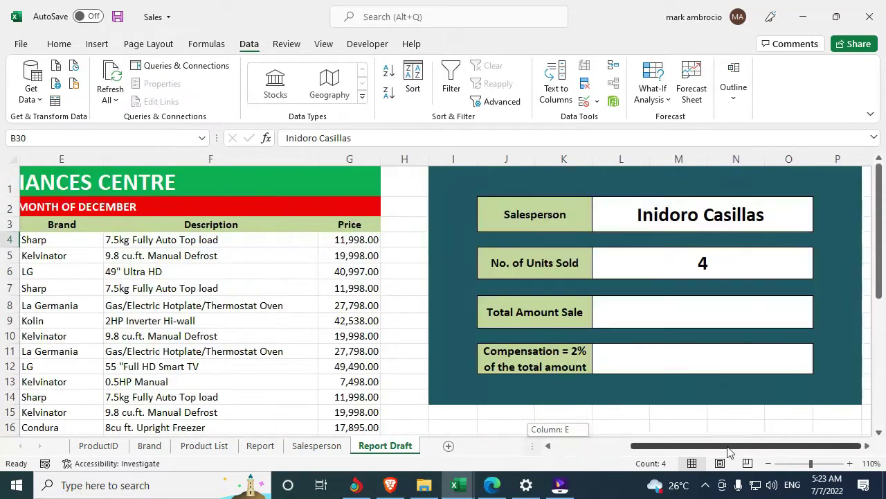
Test the units-sold formula by choosing the first, sixth and last salesperson in turn in cell L2.
click(793, 208)
click(825, 207)
click(795, 208)
click(820, 211)
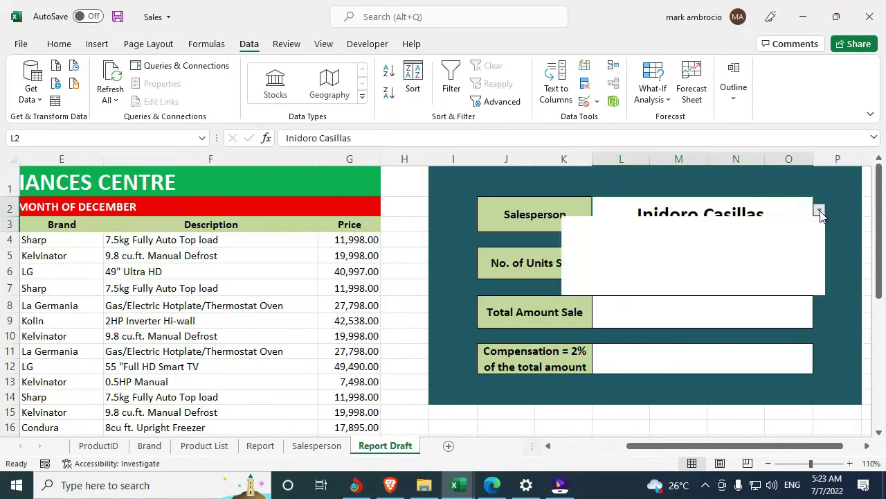
click(628, 222)
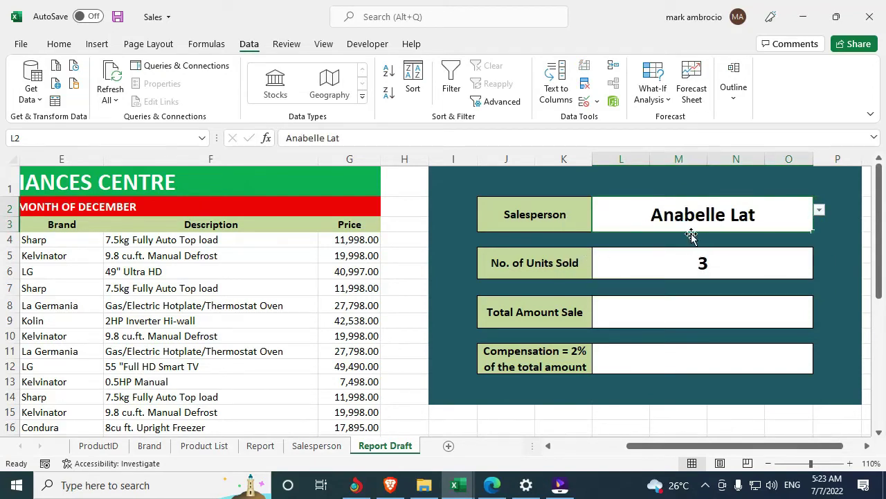
click(819, 209)
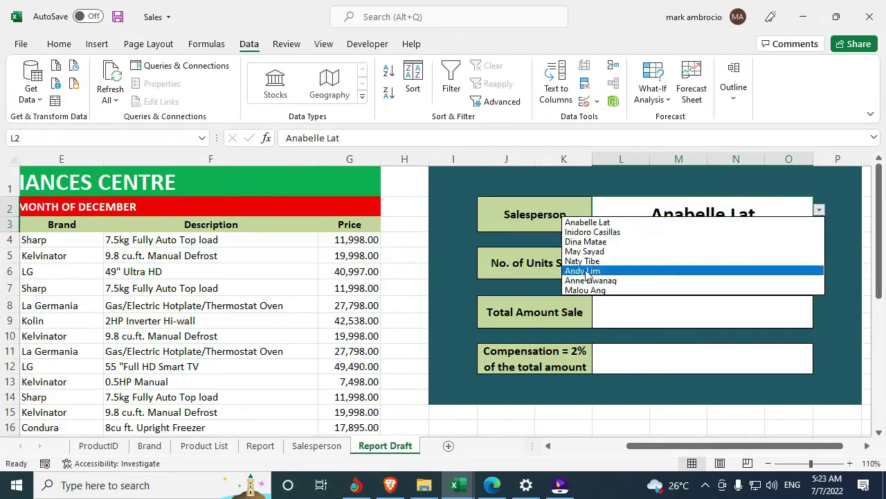
click(587, 271)
click(818, 210)
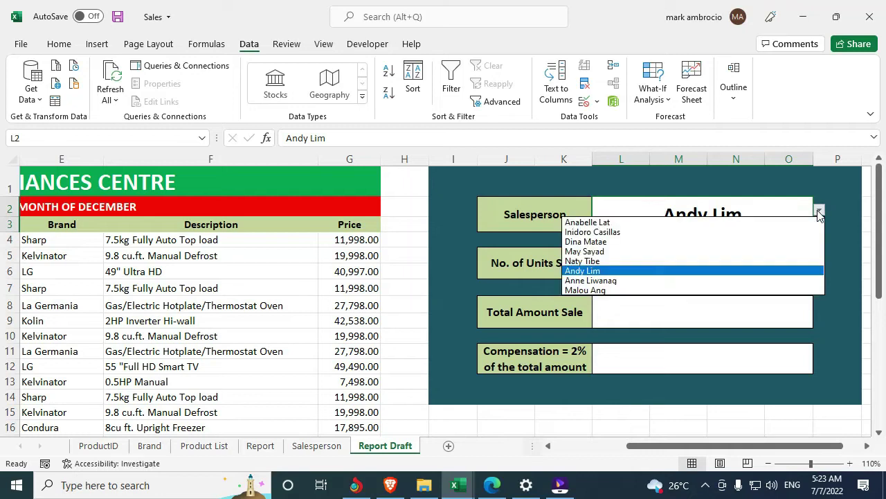
click(639, 286)
click(723, 270)
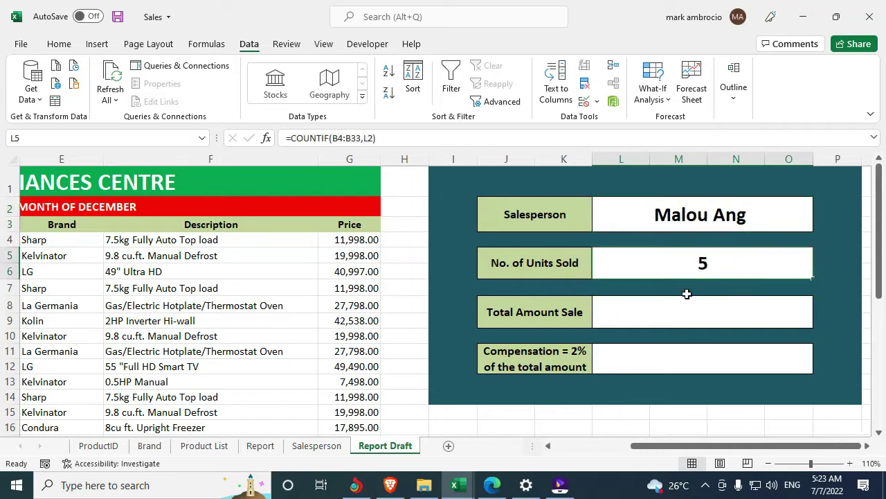
Start a SUMIF formula in the Total Amount Sale cell L8 with the Salesperson entries B4:B33 as its range.
click(678, 309)
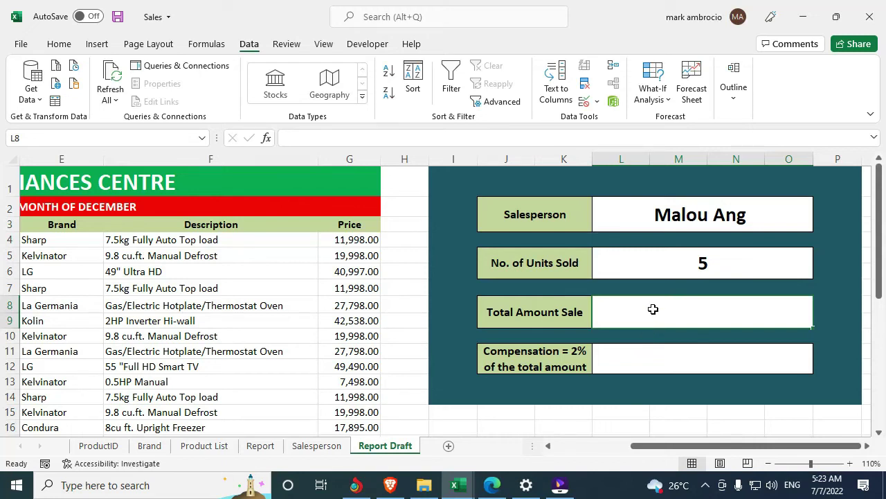
text(=sumif)
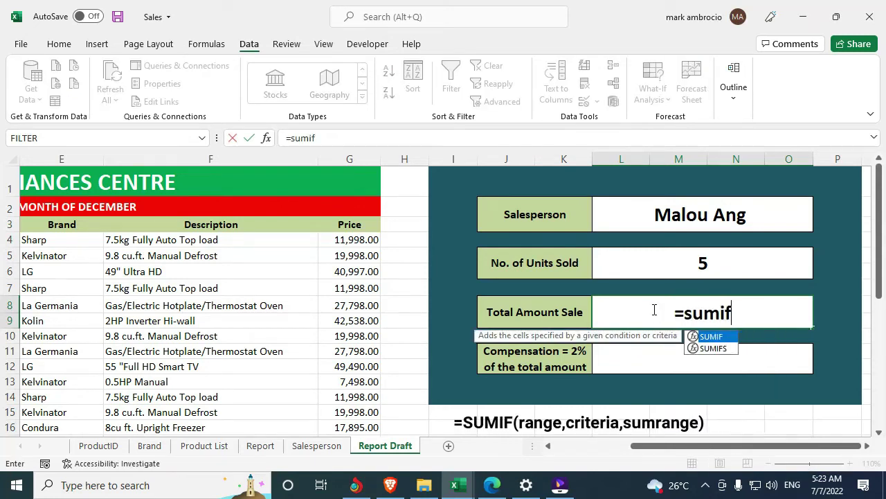
key(Tab)
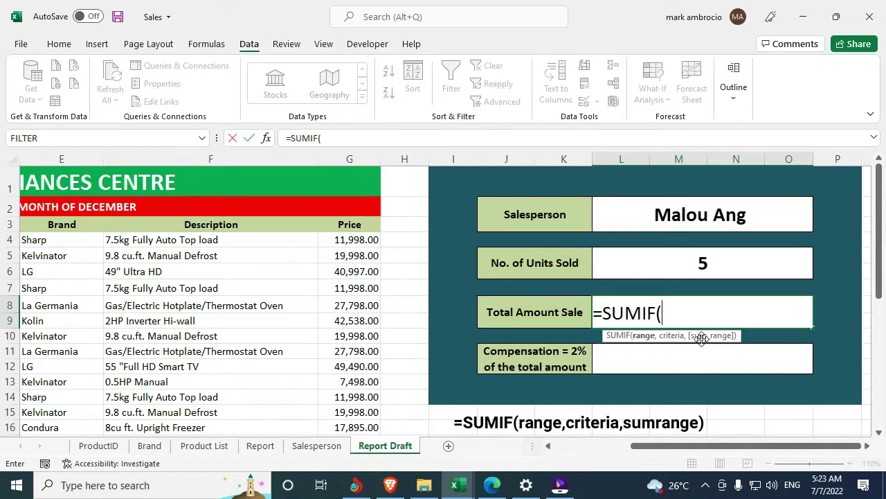
click(677, 307)
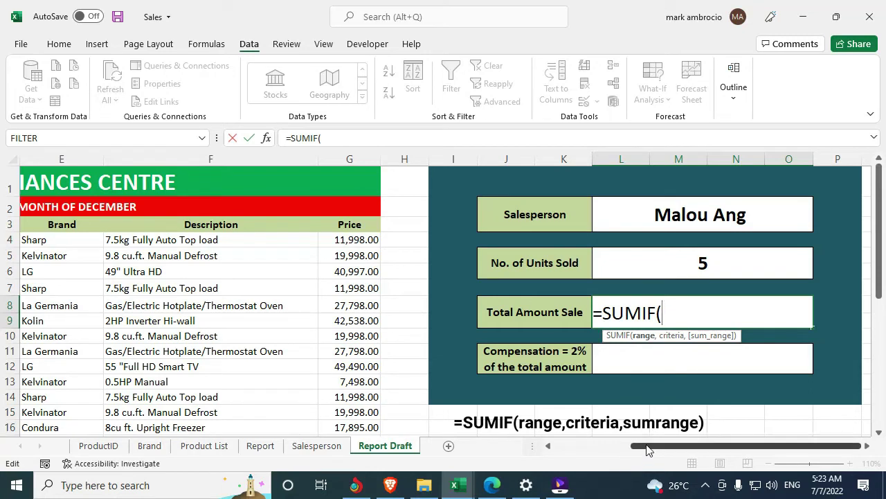
drag(647, 450, 579, 451)
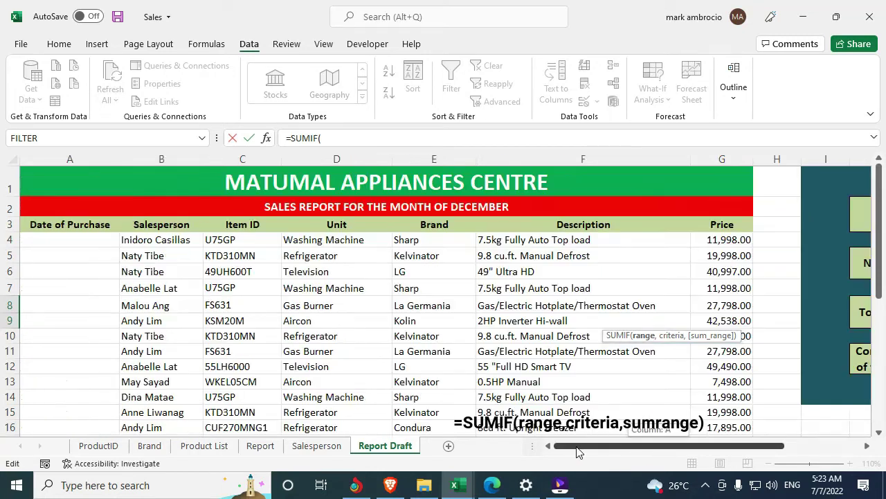
click(159, 240)
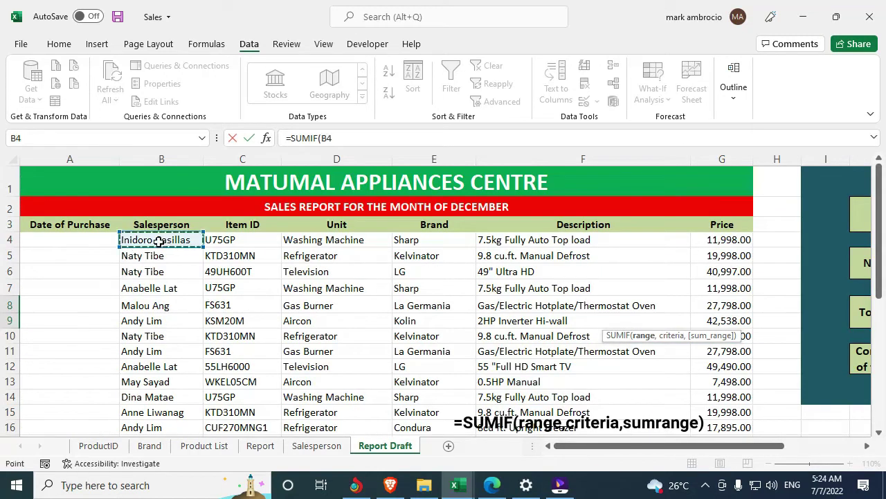
drag(159, 240, 154, 388)
scroll(173, 312, up, 6)
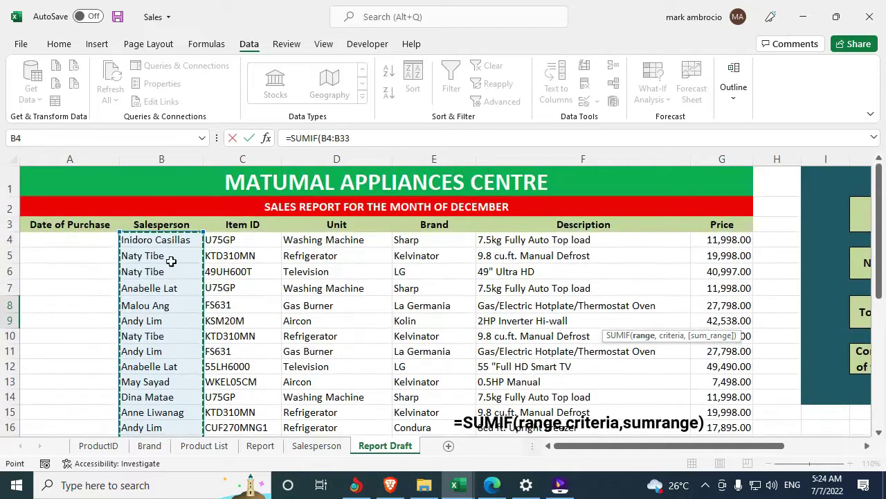
Add salesperson cell L2 as the criteria and prices G4:G33 as the sum range, completing =SUMIF(B4:B33,L2,G4:G33).
drag(587, 448, 663, 448)
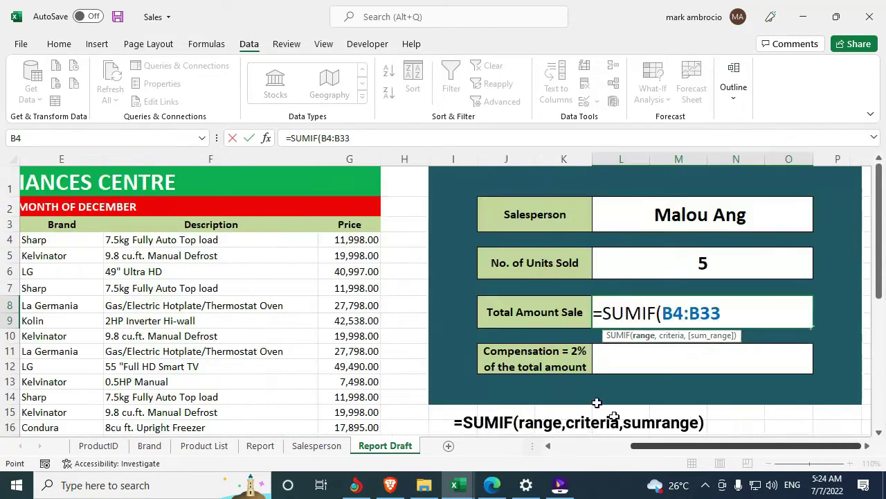
text(,)
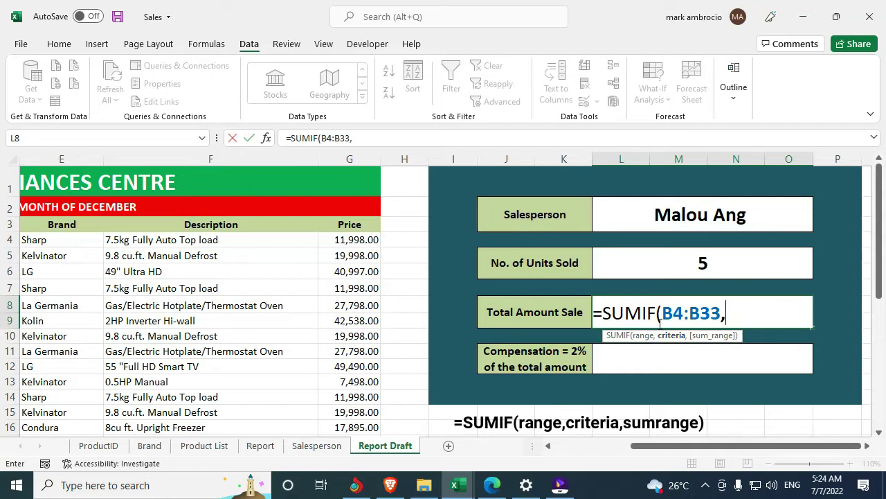
click(696, 220)
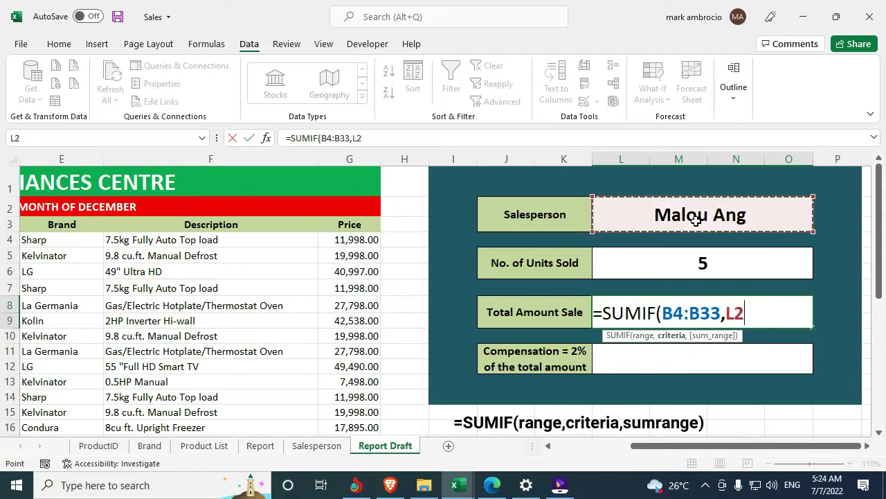
text(,)
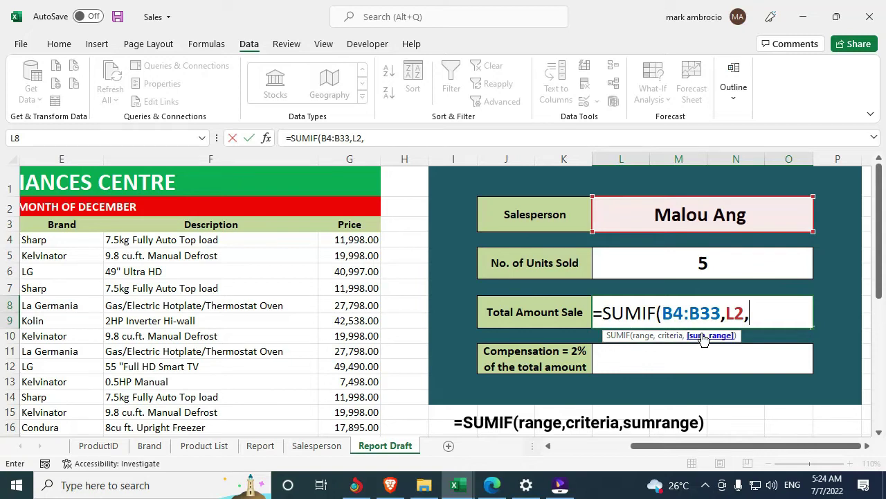
click(343, 240)
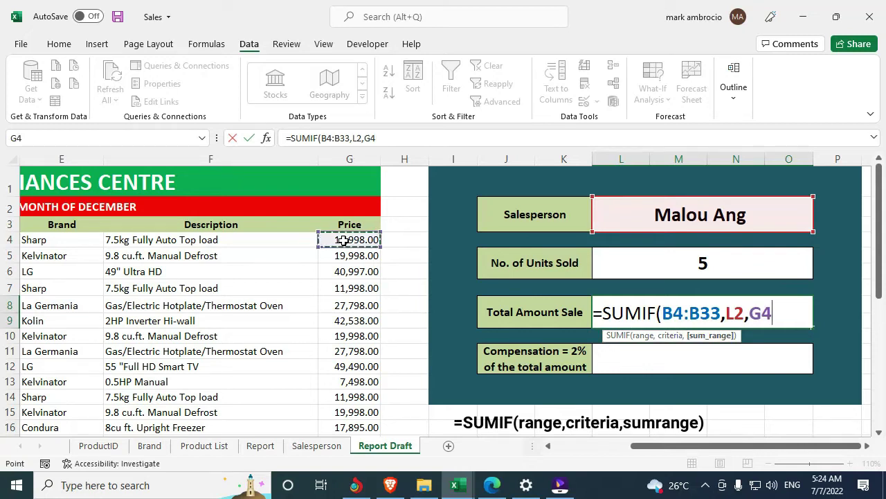
drag(343, 240, 353, 418)
scroll(790, 252, up, 5)
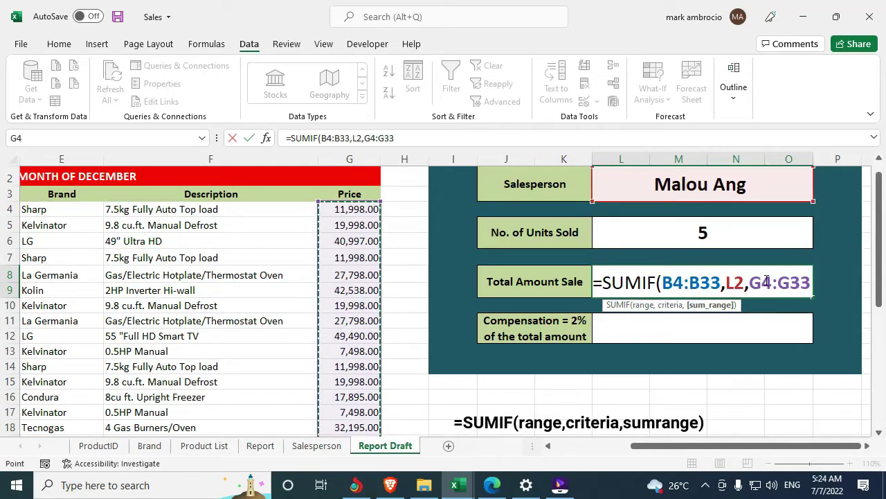
text())
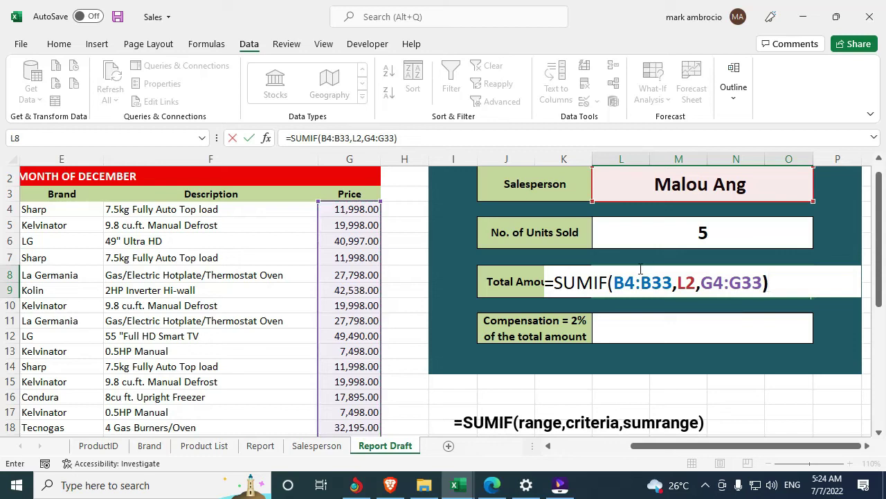
Review the range, criteria and sum range arguments of the SUMIF formula and enter it in L8.
drag(611, 281, 673, 283)
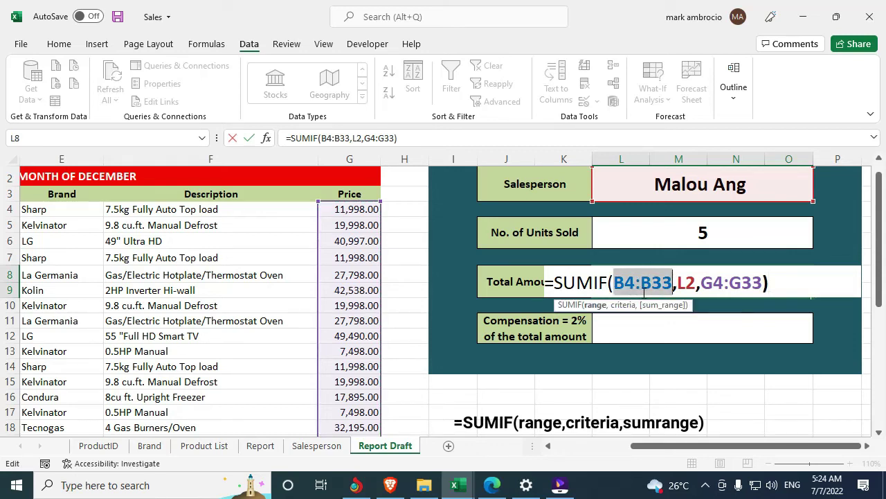
click(643, 284)
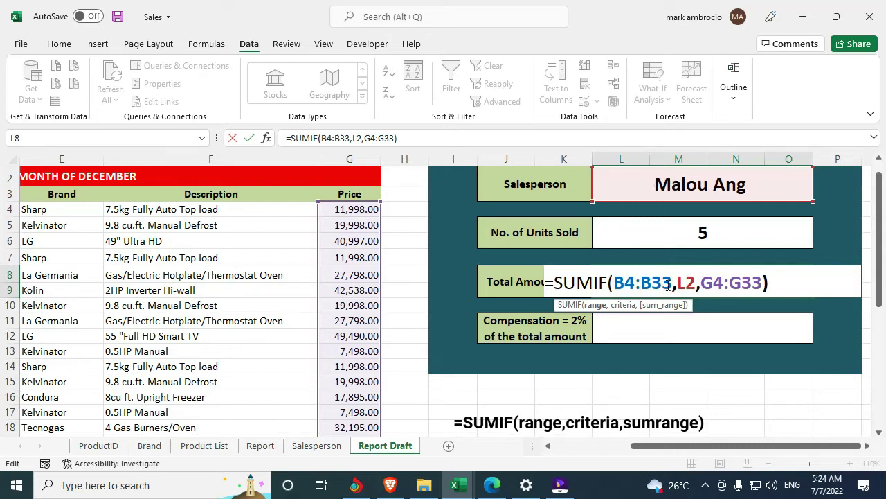
drag(671, 283, 615, 282)
drag(677, 281, 696, 281)
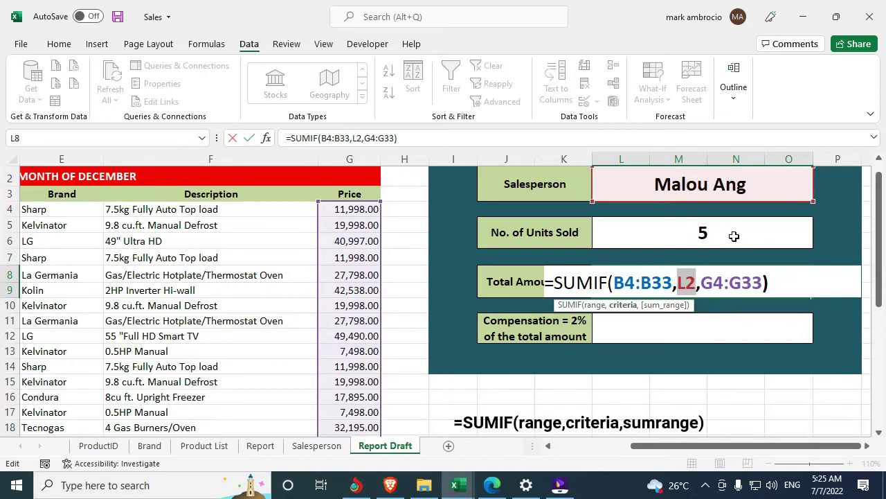
drag(616, 282, 759, 282)
click(701, 283)
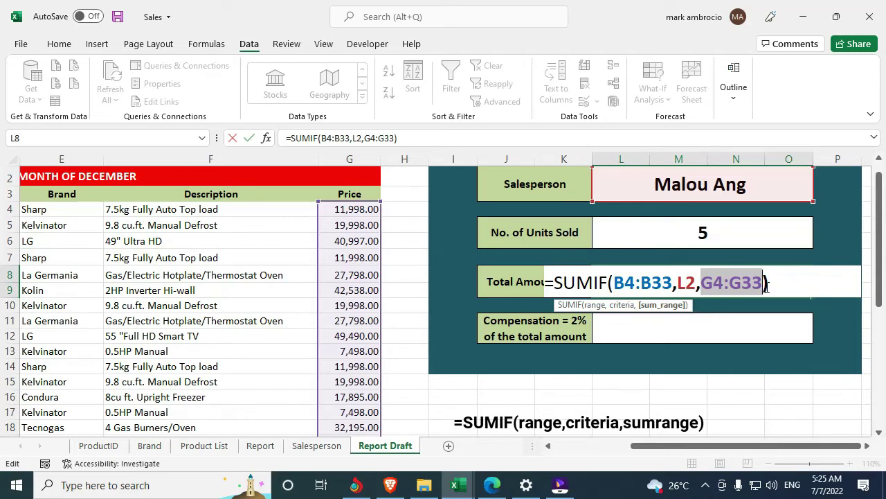
key(Return)
Format the Total Amount Sale cell L8 as a number with thousands separators and two decimal places.
click(710, 281)
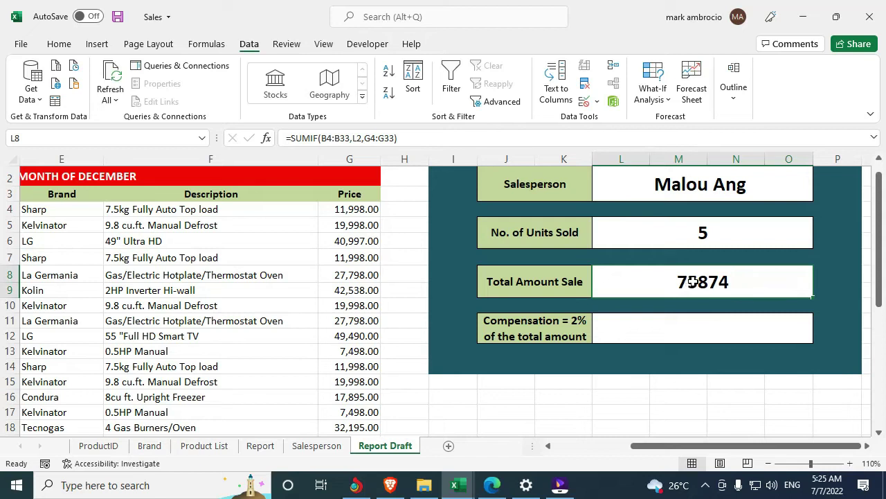
key(ctrl+shift+1)
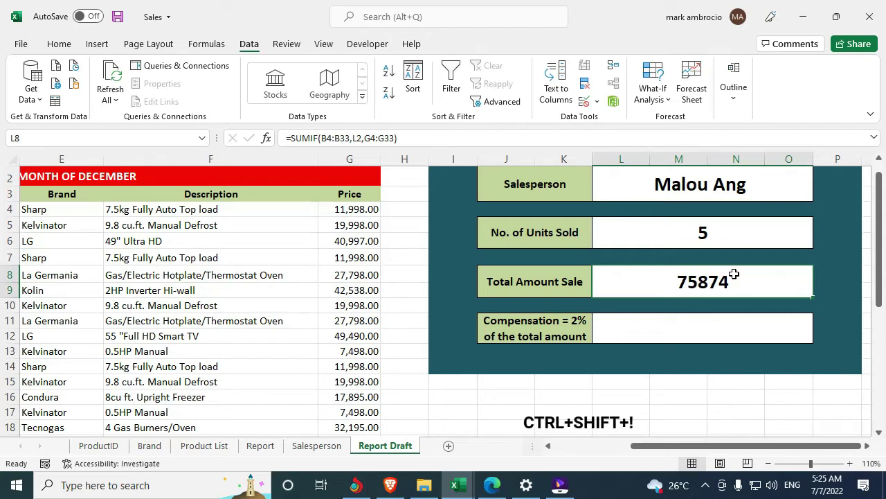
click(708, 316)
click(717, 270)
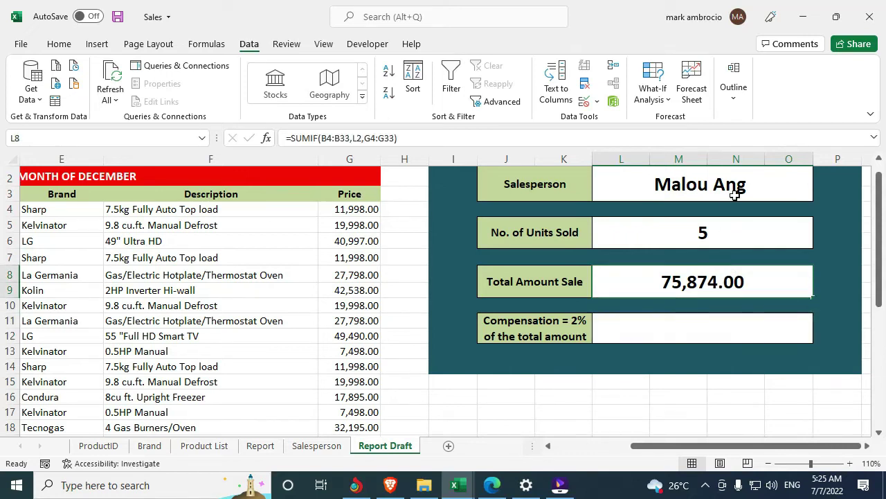
Test the total sales formula by choosing two other salespersons in turn in cell L2.
click(738, 199)
click(819, 203)
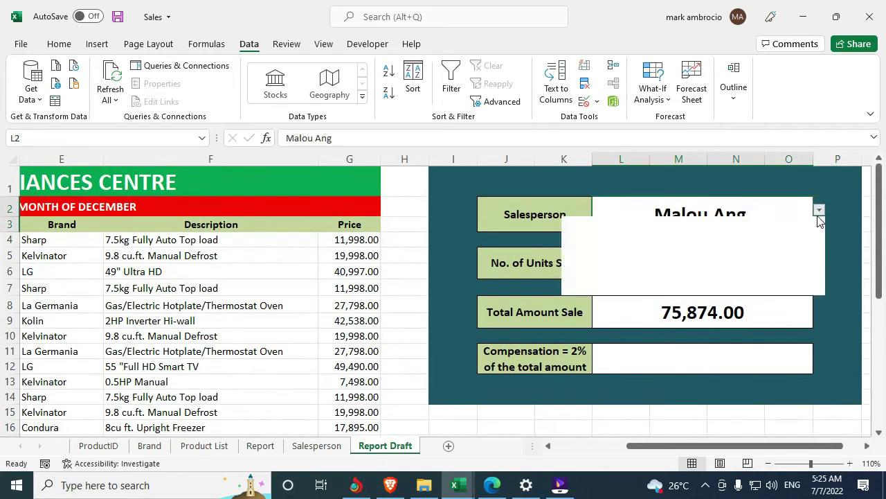
click(646, 232)
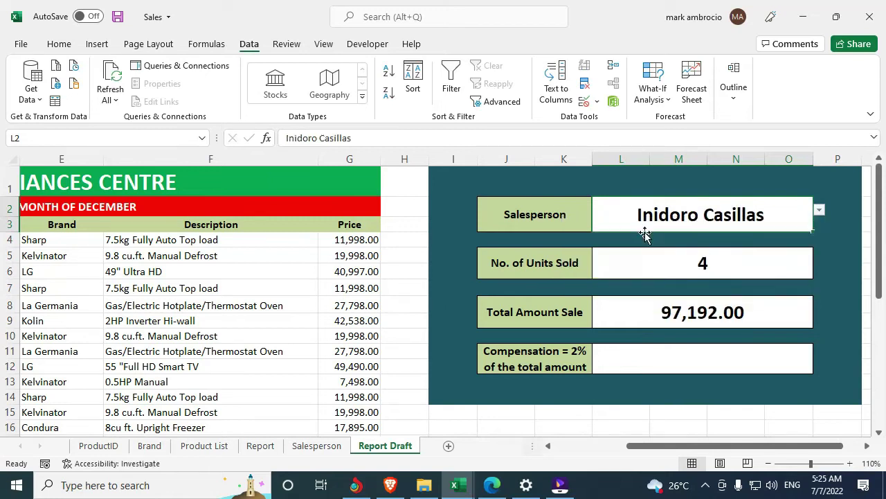
click(732, 319)
click(781, 216)
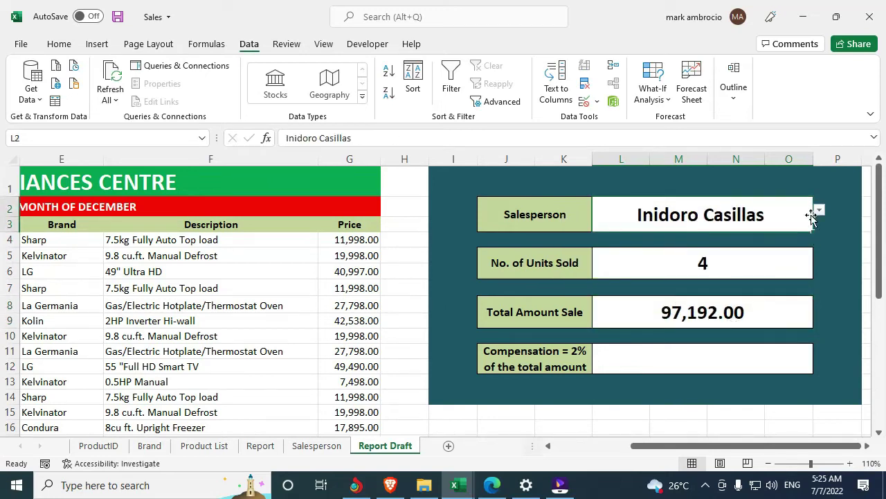
click(819, 210)
click(609, 261)
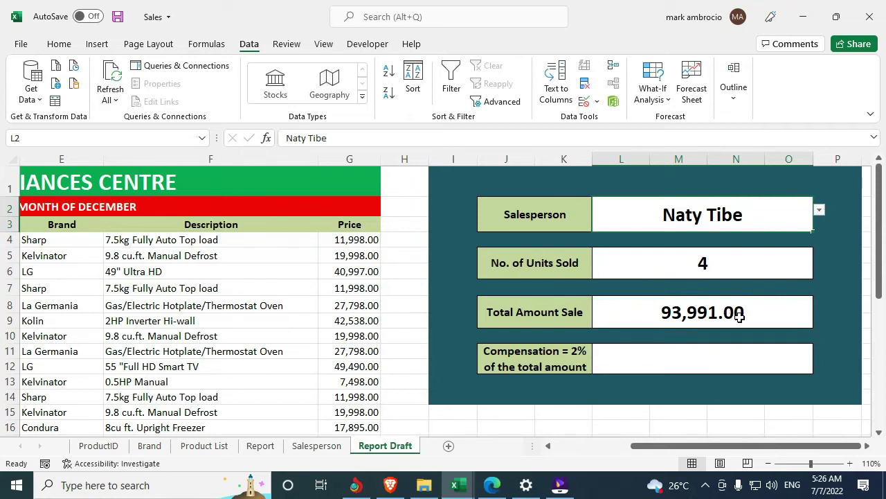
click(723, 262)
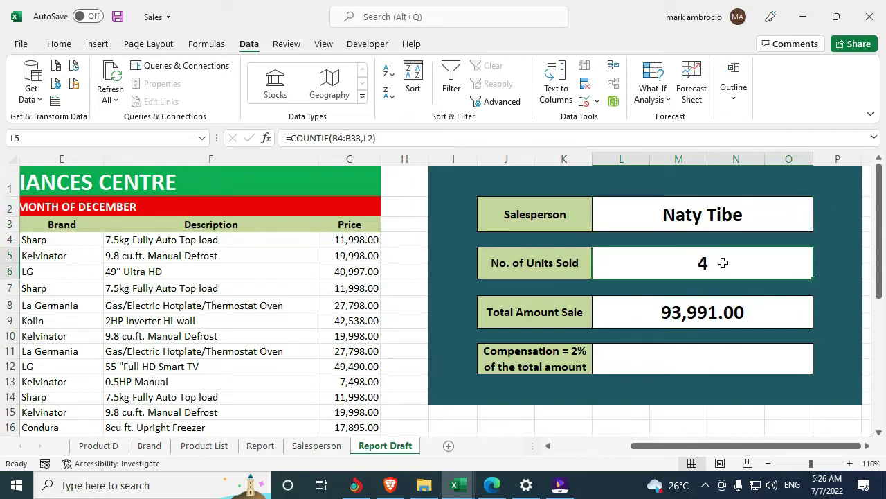
click(648, 354)
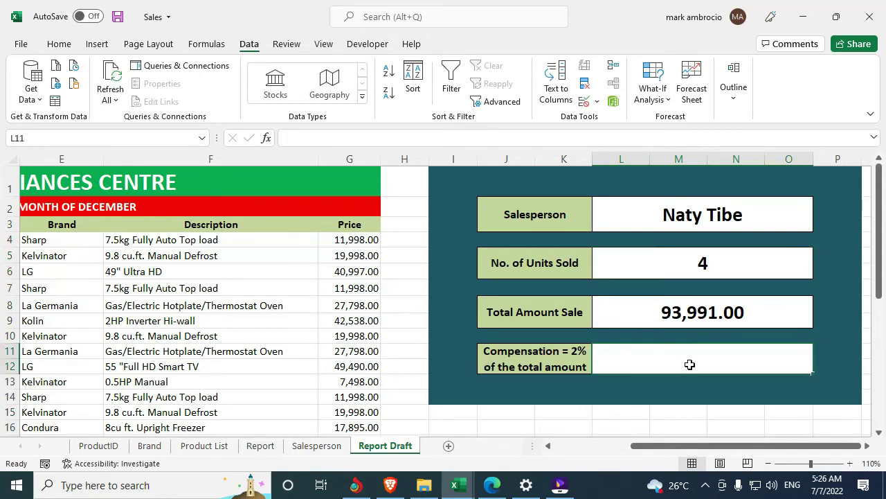
scroll(692, 362, down, 1)
scroll(691, 287, up, 1)
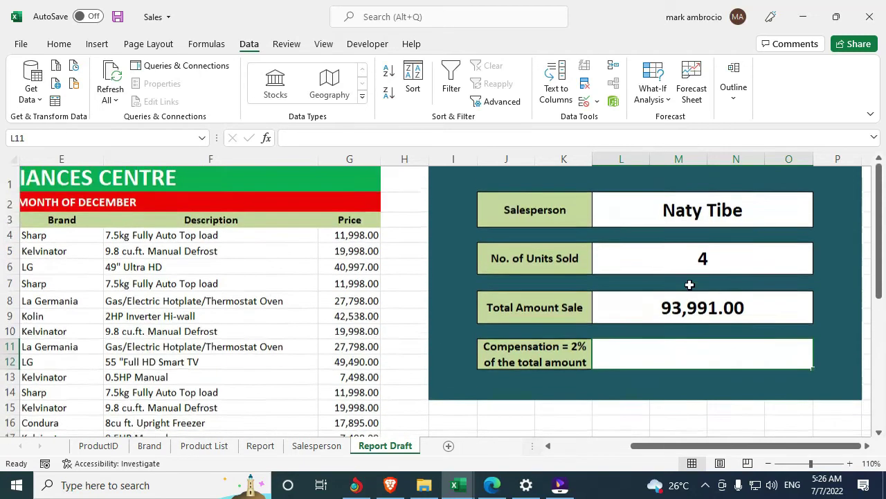
click(641, 315)
click(647, 347)
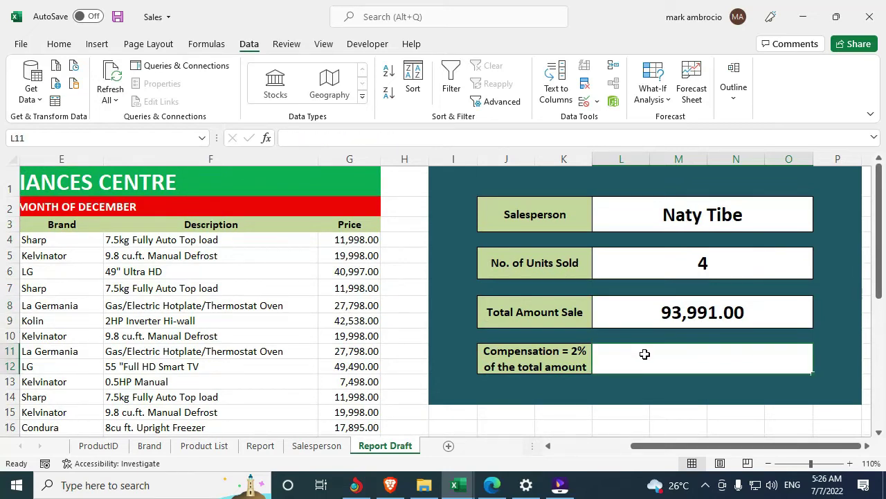
click(648, 315)
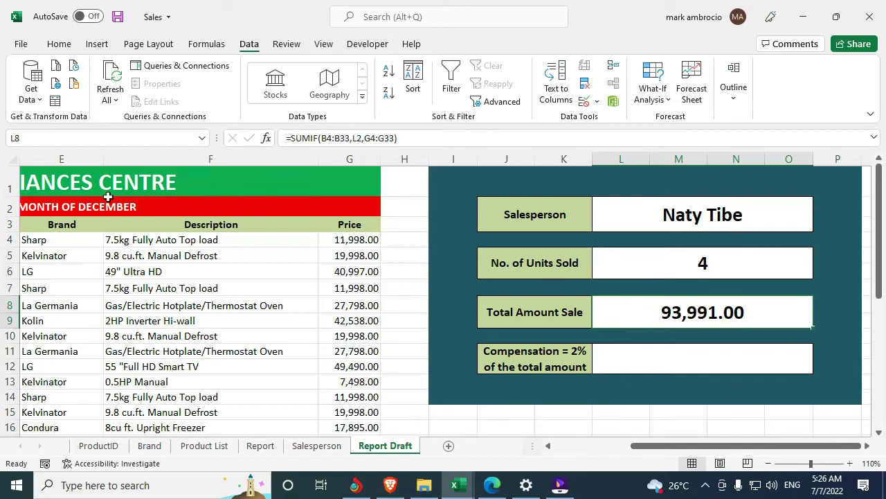
Calculate the 2% compensation in cell L11 from the total amount sale with the formula =L8*.02.
click(665, 357)
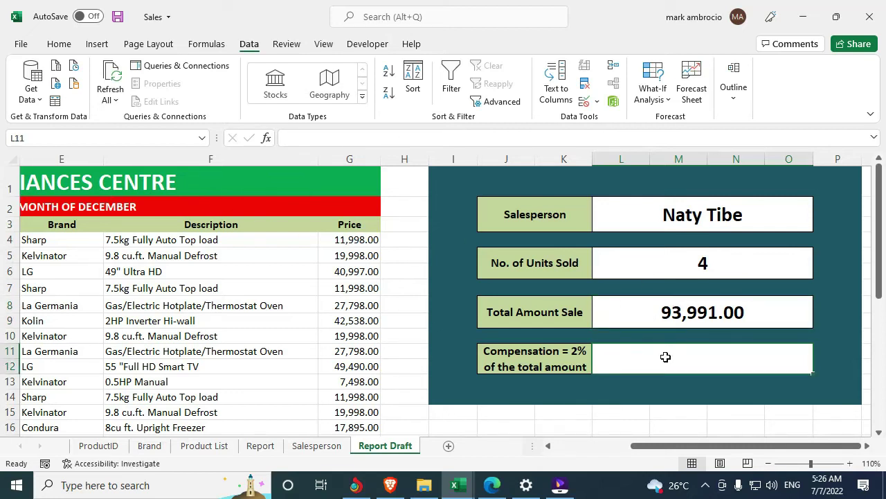
text(=)
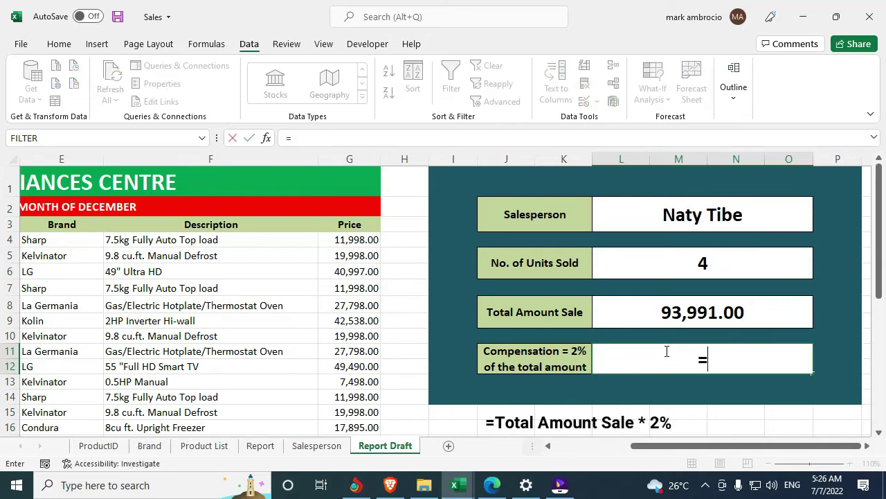
click(669, 313)
text(*.02)
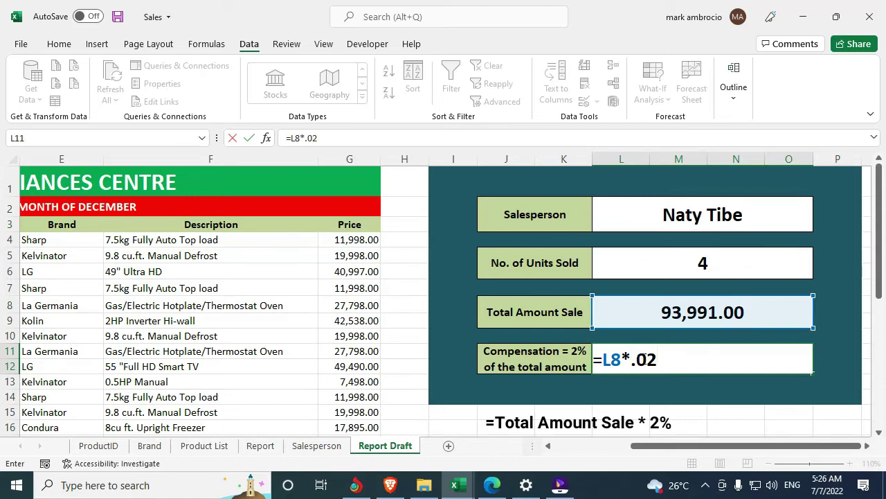
click(667, 358)
key(Return)
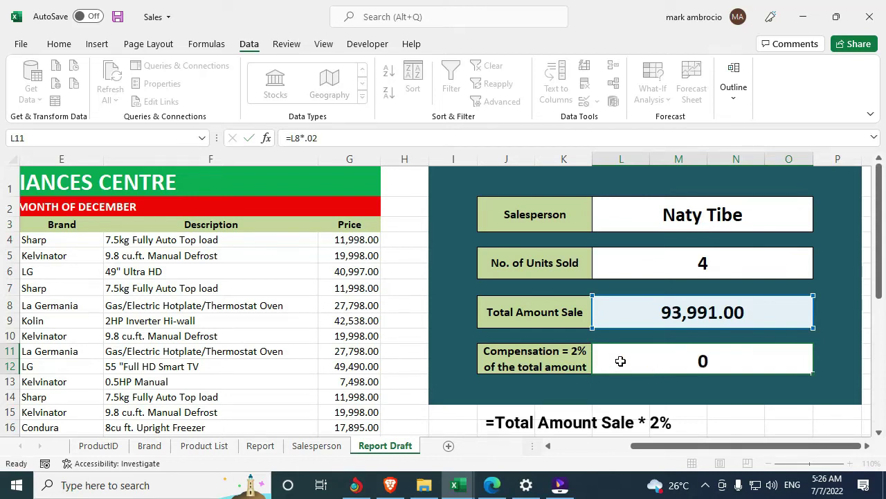
click(691, 358)
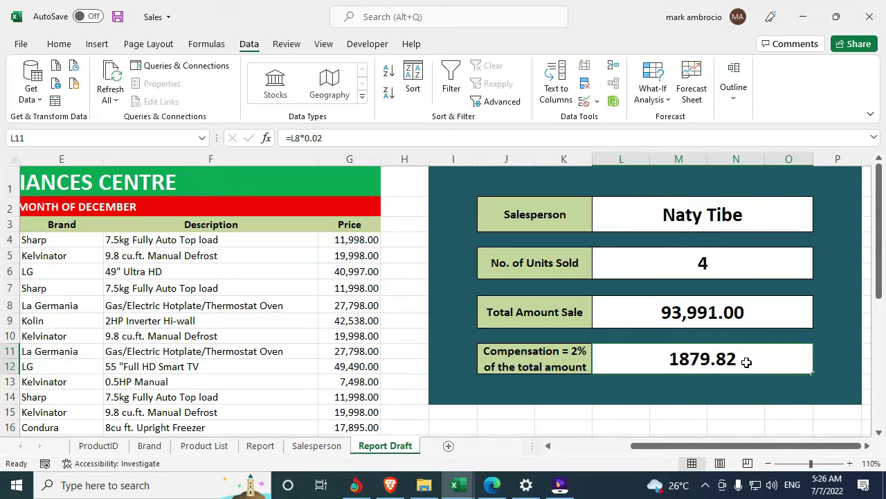
Format the compensation cell L11 as a number with thousands separators and two decimal places, and compare it with the total in L8.
key(ctrl+shift+1)
click(727, 385)
click(727, 360)
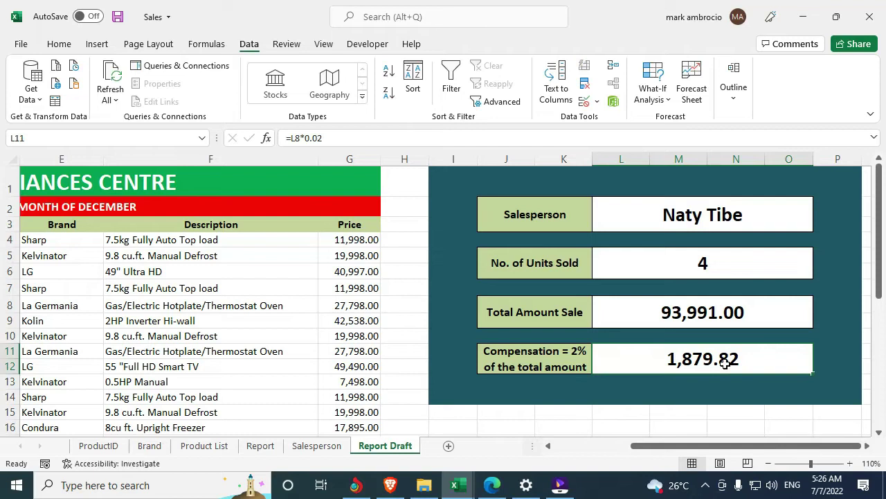
click(713, 324)
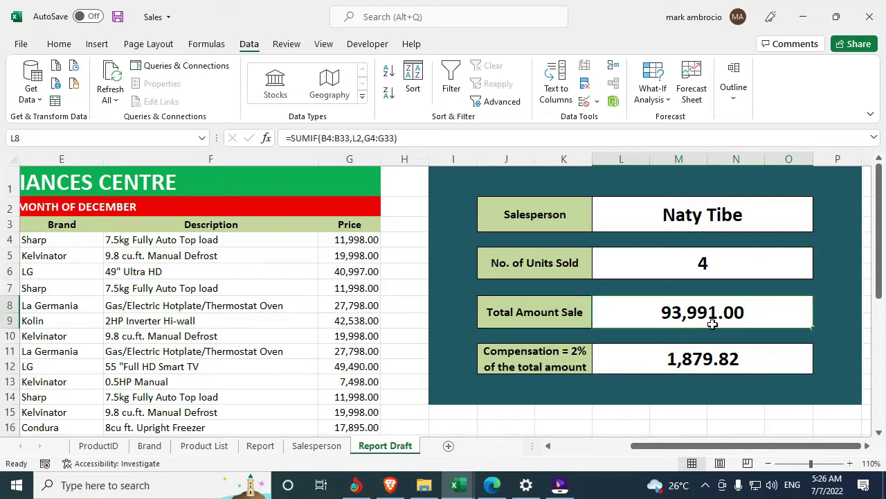
click(700, 349)
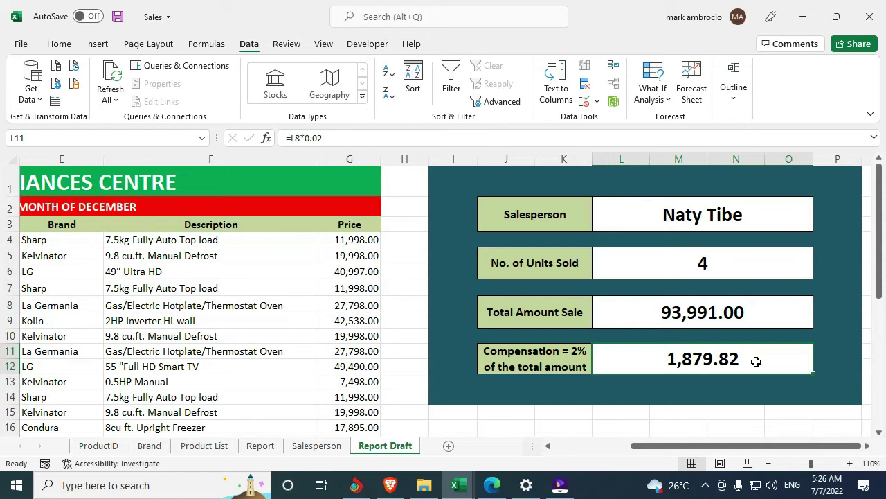
click(560, 351)
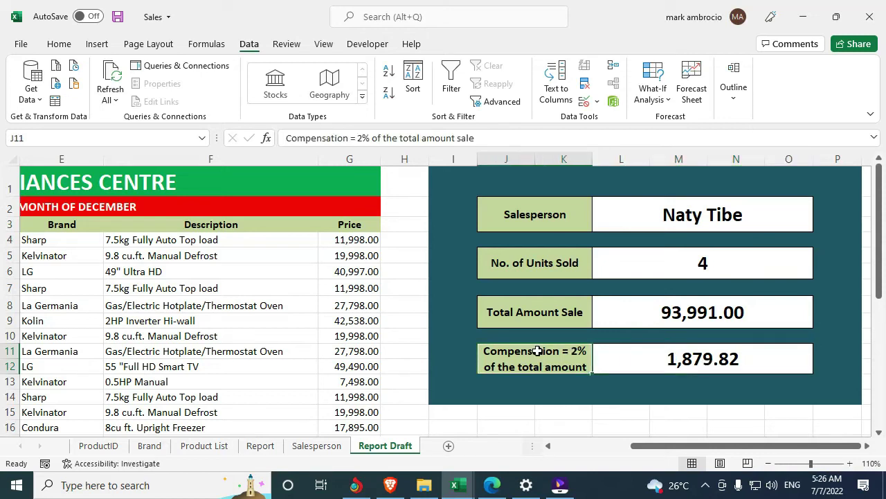
click(695, 354)
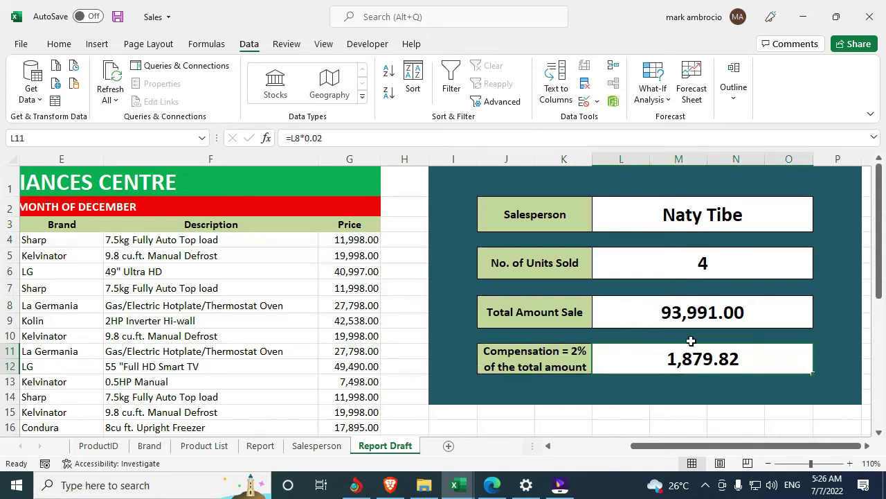
Test the compensation formula by choosing a different salesperson in cell L2.
click(739, 216)
click(819, 209)
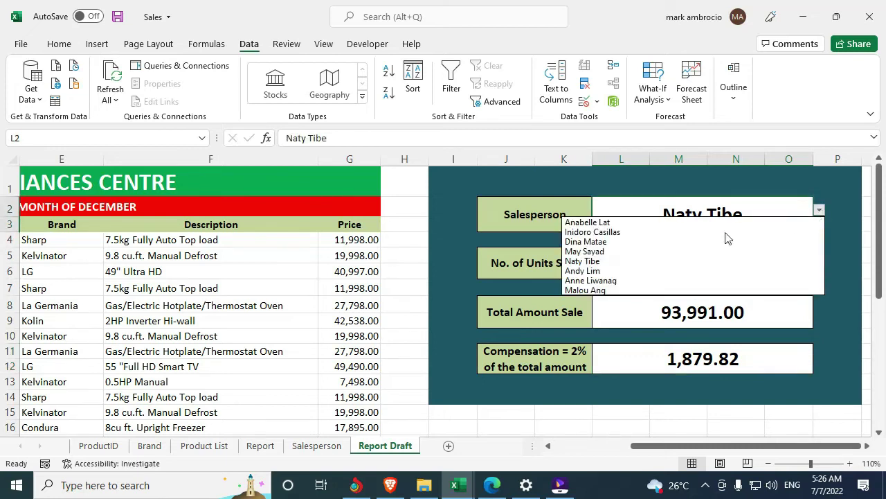
click(621, 281)
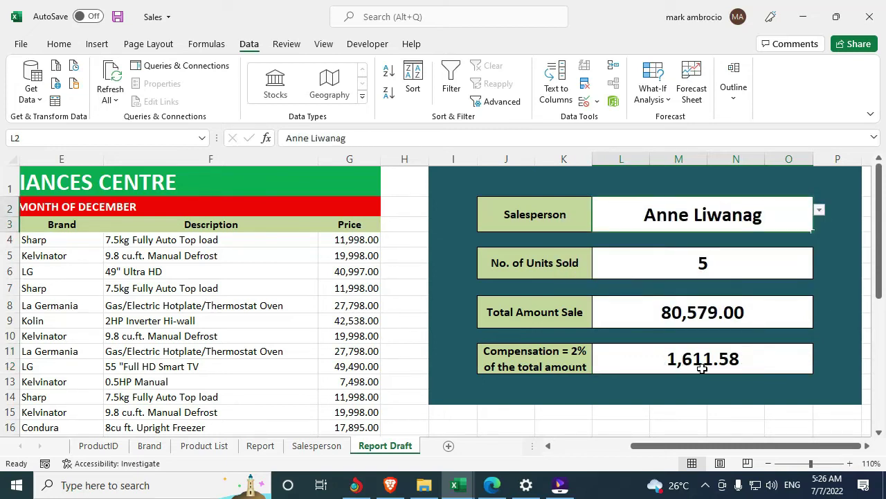
click(690, 319)
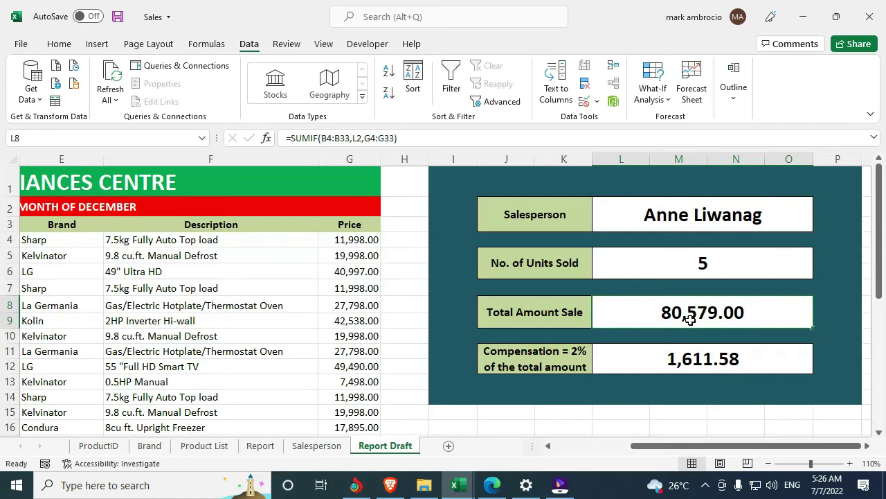
Review the COUNTIF formula in L5 and the SUMIF formula in L8 without changing them.
click(705, 260)
click(709, 322)
double_click(651, 263)
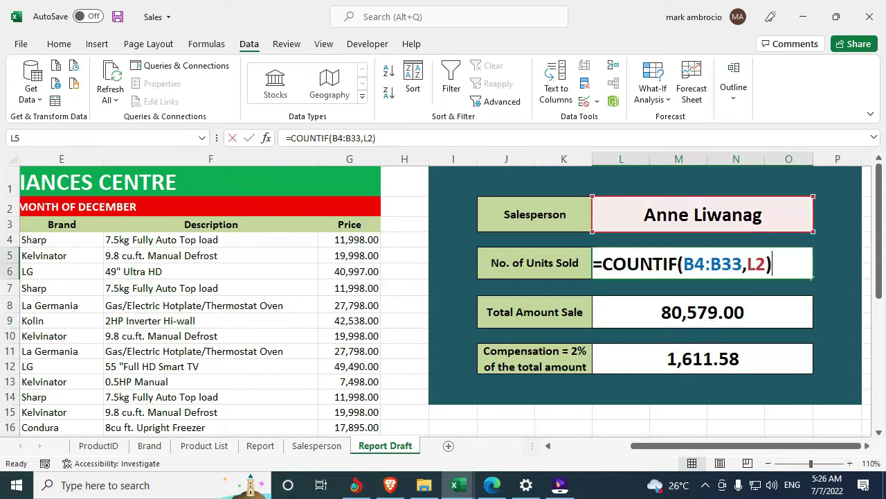
key(Return)
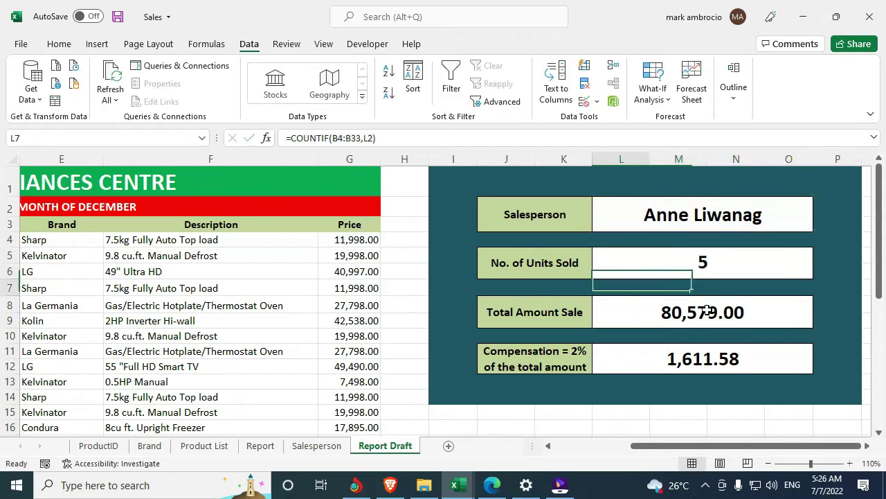
double_click(604, 299)
key(Return)
click(698, 275)
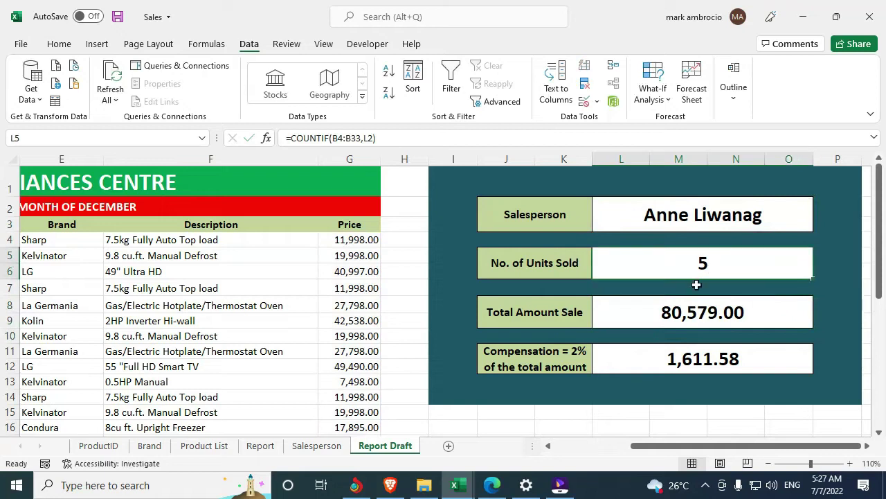
double_click(693, 263)
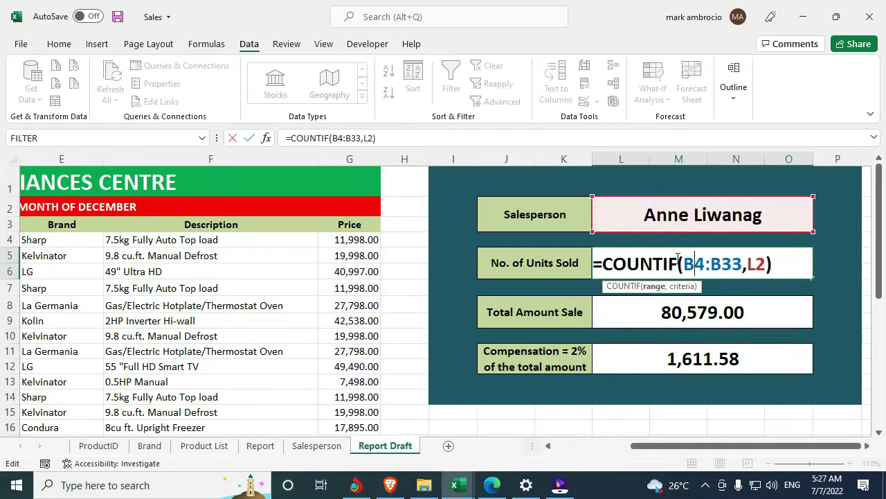
key(Return)
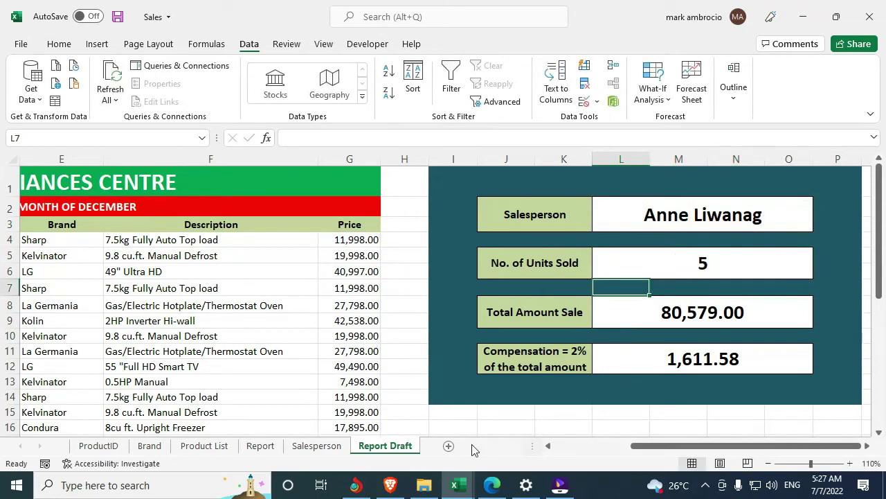
Switch to the Rating Sheet 2021-2022 workbook and examine the first rows of the Course column on the STUDENT RECORD sheet.
mouse_move(457, 485)
click(605, 430)
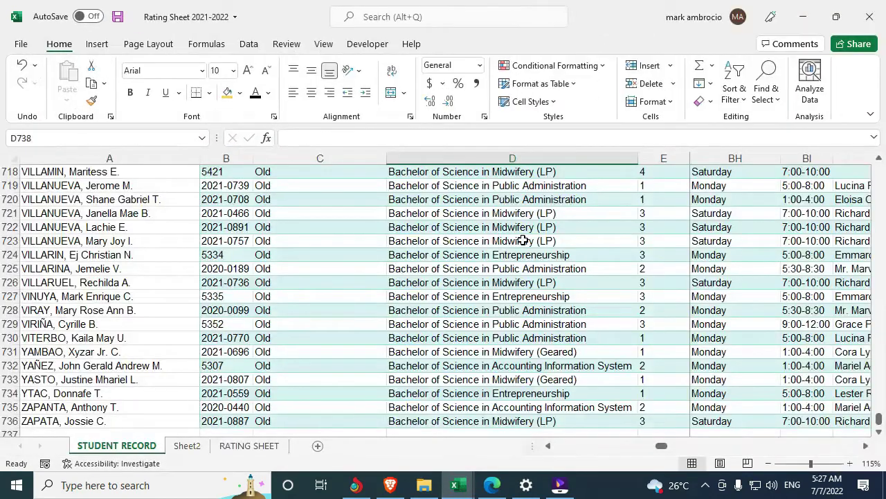
scroll(538, 208, up, 20)
scroll(539, 207, up, 14)
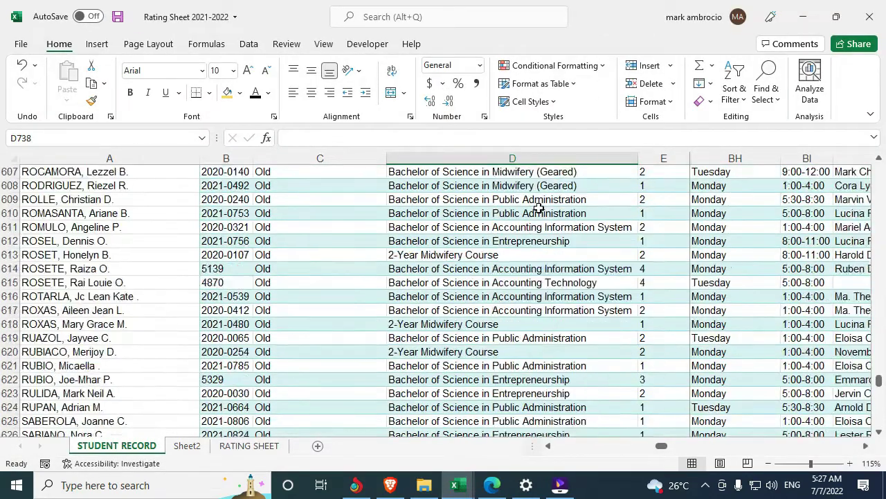
drag(878, 388, 878, 173)
click(450, 182)
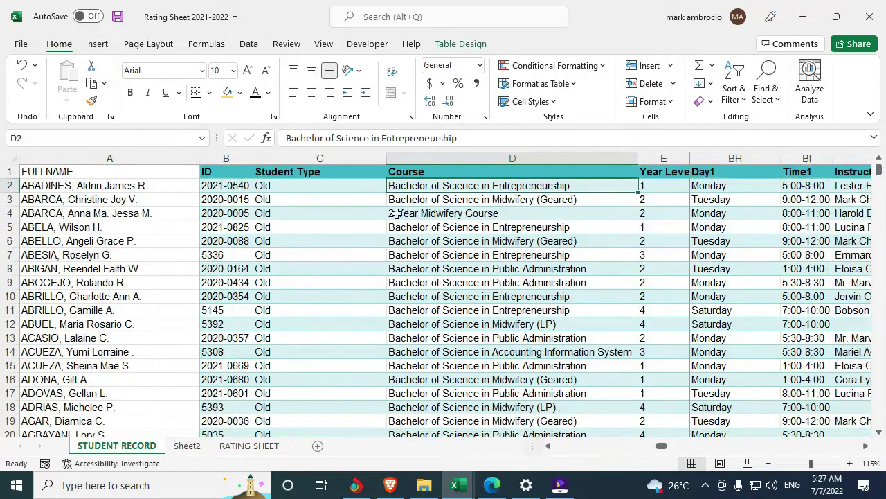
drag(11, 186, 10, 243)
click(466, 198)
click(466, 182)
Examine the Course column through to the last student record and return to the first entry in D2.
drag(878, 177, 879, 236)
drag(878, 268, 876, 419)
scroll(644, 328, down, 2)
click(489, 333)
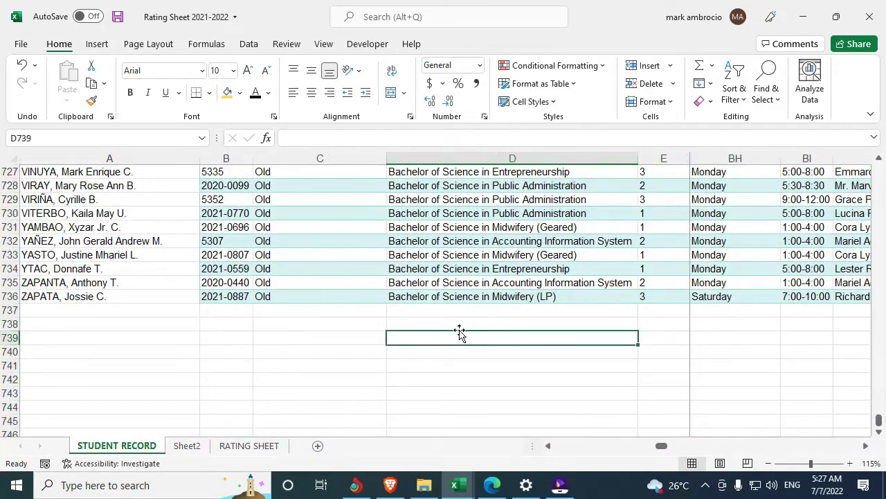
click(492, 324)
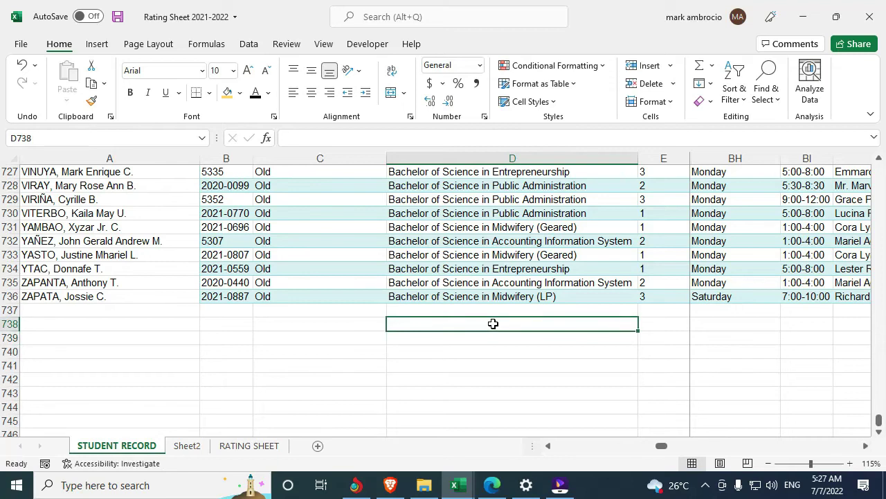
click(473, 334)
click(480, 313)
click(480, 320)
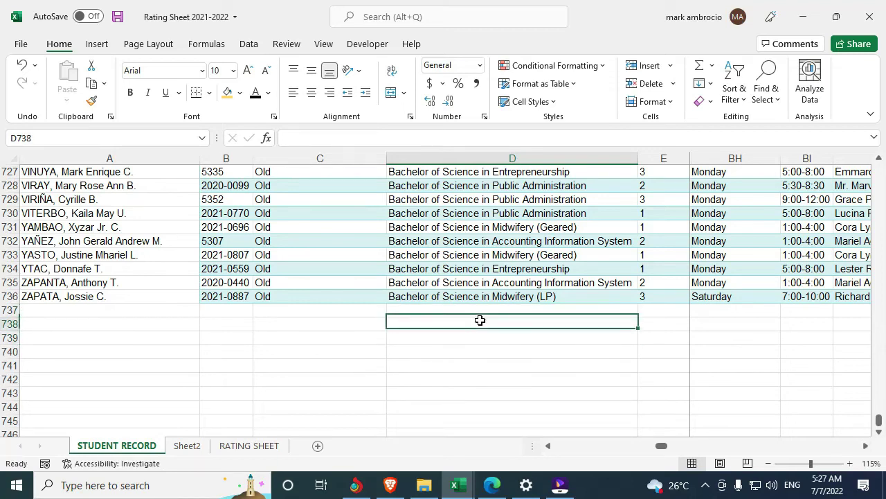
scroll(522, 306, up, 1)
drag(880, 422, 878, 169)
click(463, 187)
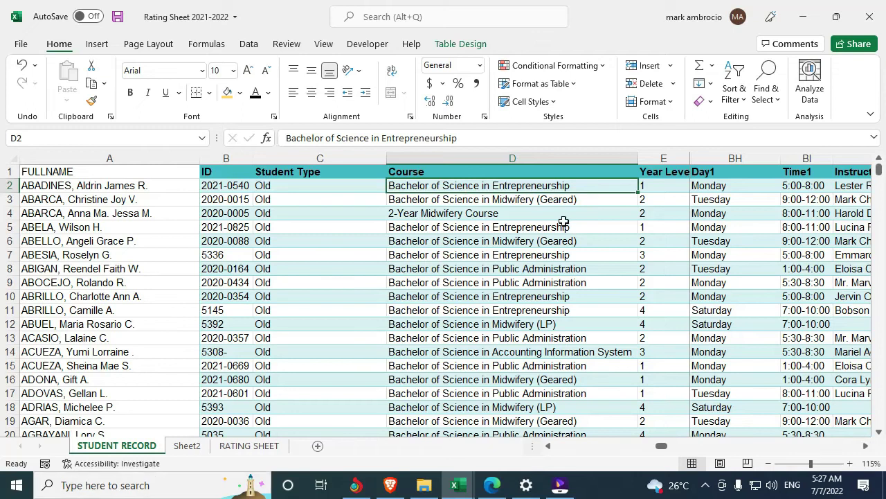
Compare the course list in A1:A6 of Sheet2 with the Course column on the STUDENT RECORD sheet.
key(ctrl+Page_Down)
click(190, 174)
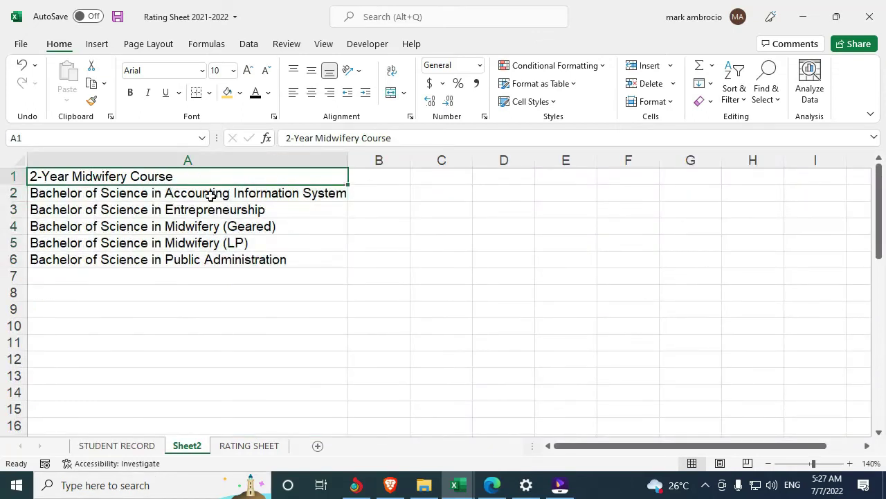
drag(189, 174, 197, 255)
drag(192, 177, 200, 254)
click(212, 177)
click(125, 446)
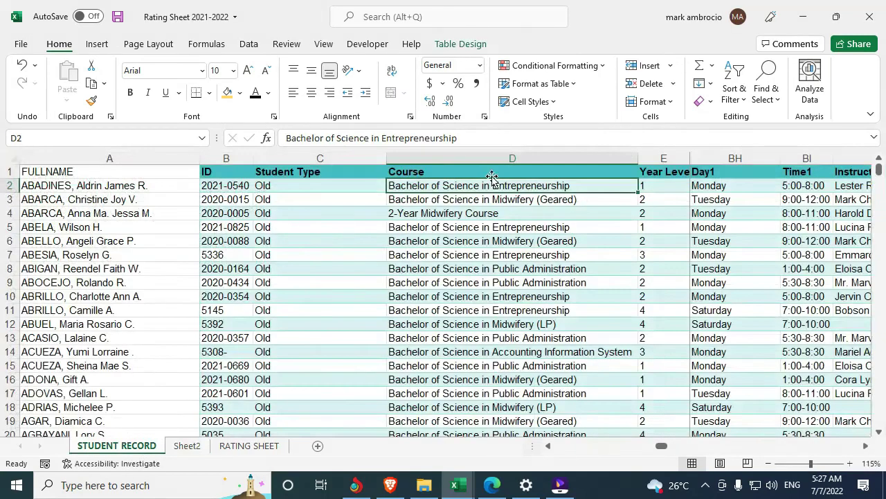
click(187, 446)
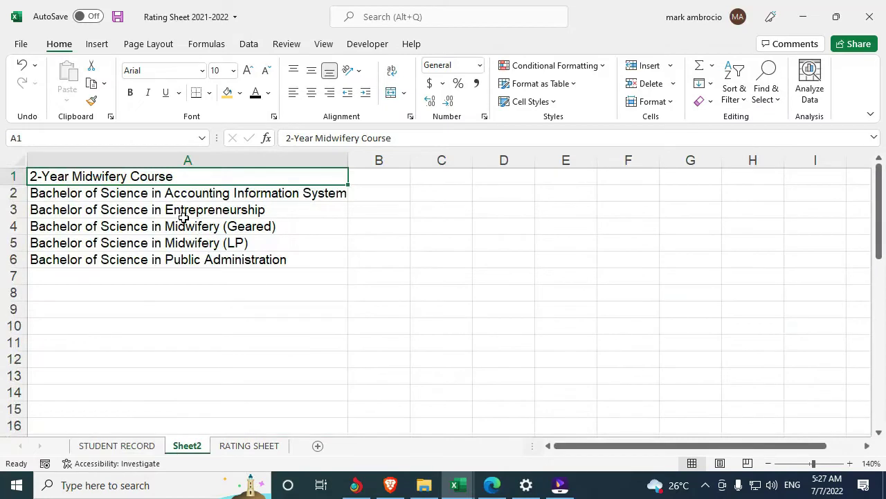
Rename the worksheet Sheet2 as Courses.
right_click(194, 447)
click(423, 314)
right_click(190, 449)
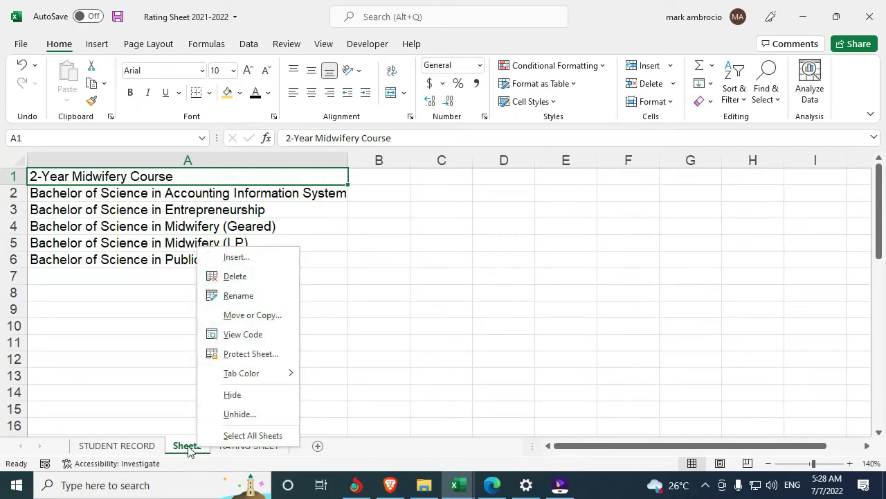
key(Escape)
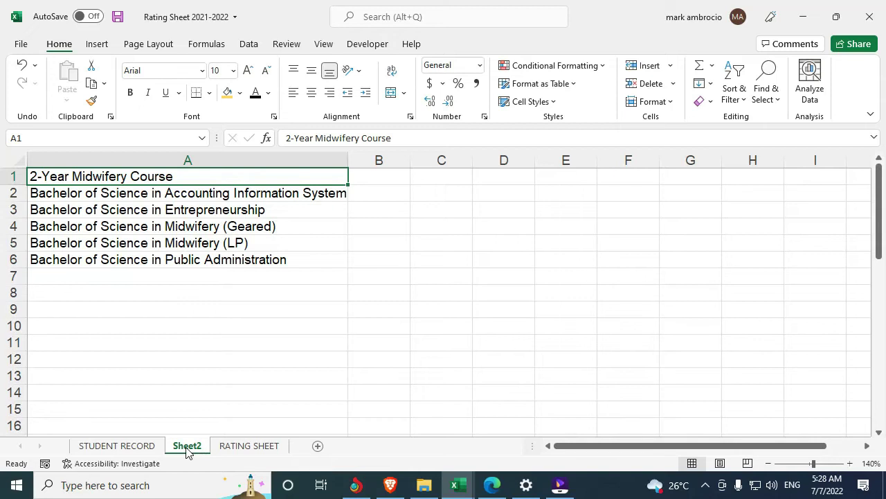
right_click(187, 452)
text(Courses)
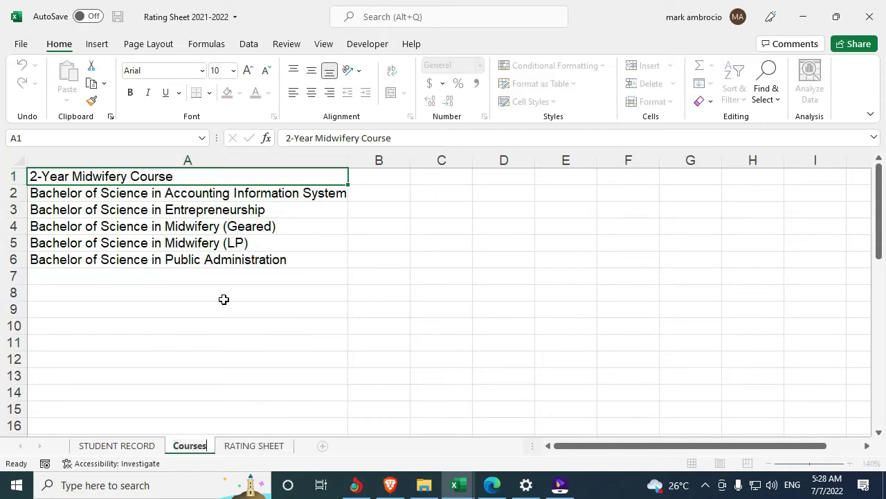
key(Return)
click(237, 290)
Define the name Courses for the course list in A1:A6 on the Courses sheet.
drag(155, 175, 166, 260)
click(194, 200)
drag(201, 175, 215, 260)
drag(244, 178, 253, 260)
drag(196, 177, 205, 256)
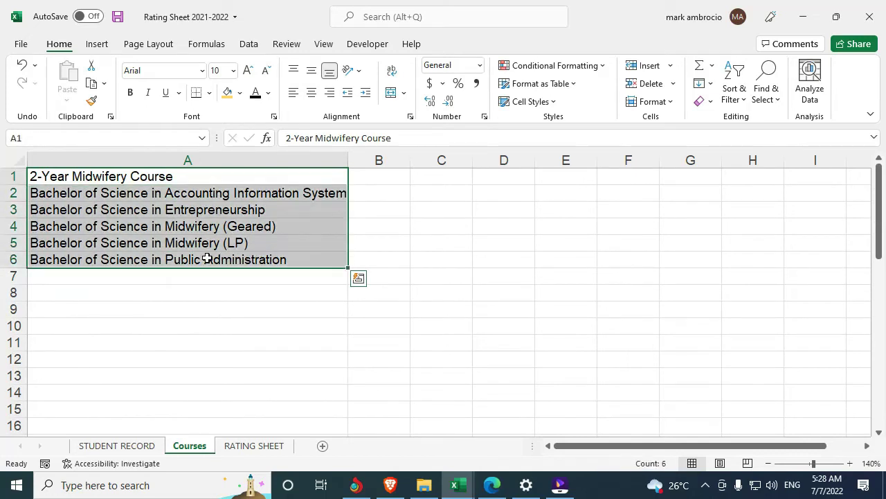
click(144, 446)
click(201, 446)
drag(172, 177, 178, 262)
click(151, 137)
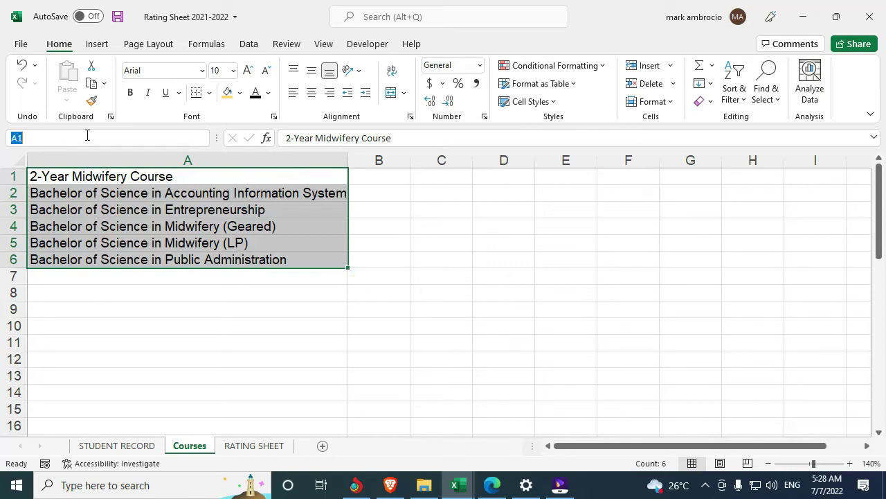
text(Courses)
key(Return)
Check which cells the defined name Courses covers by selecting it from the workbook's existing names.
click(88, 137)
click(203, 224)
click(203, 135)
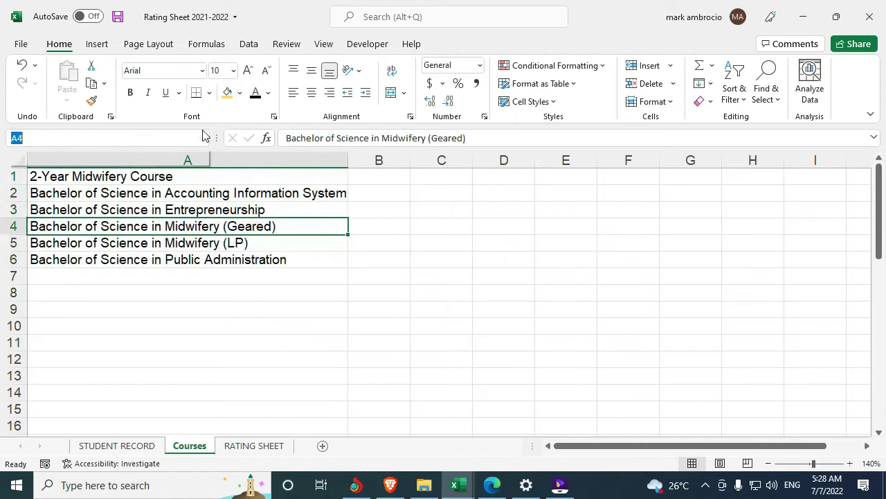
click(203, 138)
click(38, 185)
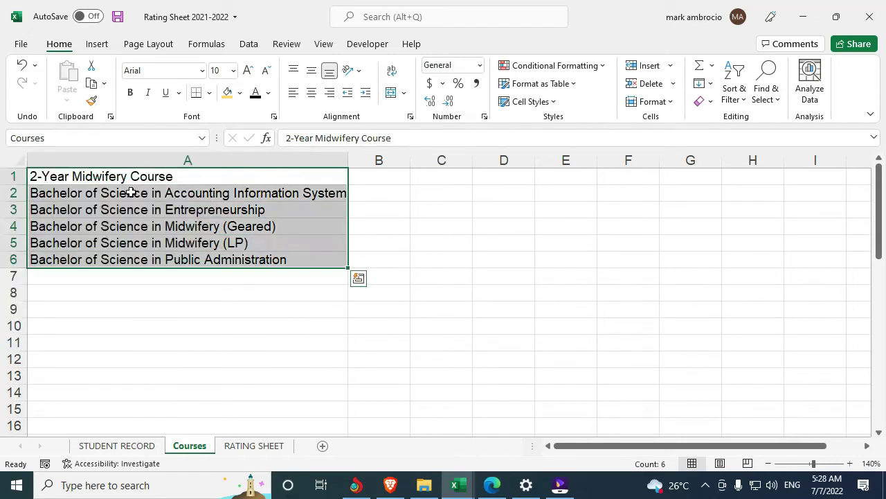
click(203, 139)
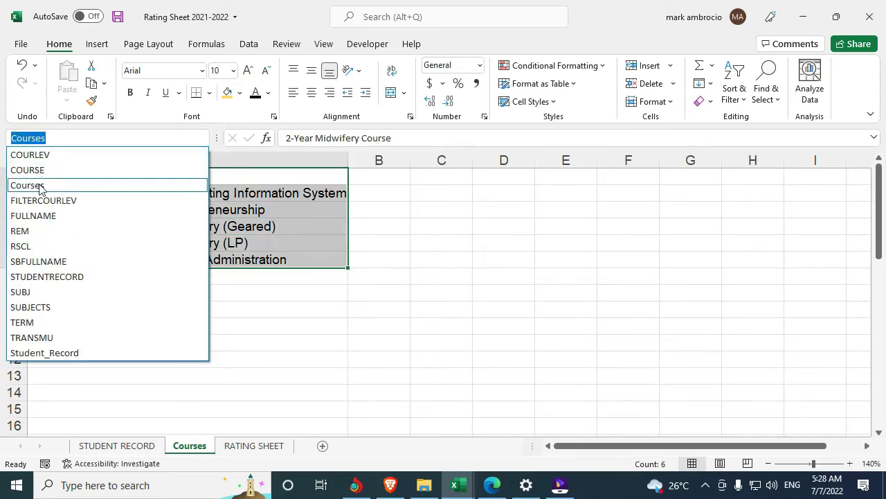
click(36, 185)
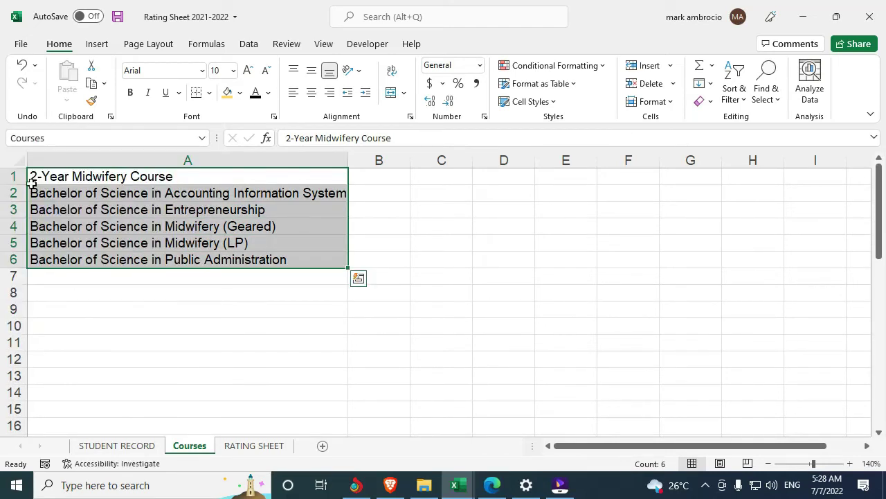
click(202, 139)
click(26, 186)
Widen column A of the Courses sheet slightly and recheck the range covered by the name Courses.
drag(350, 158, 360, 158)
click(308, 192)
drag(271, 176, 273, 261)
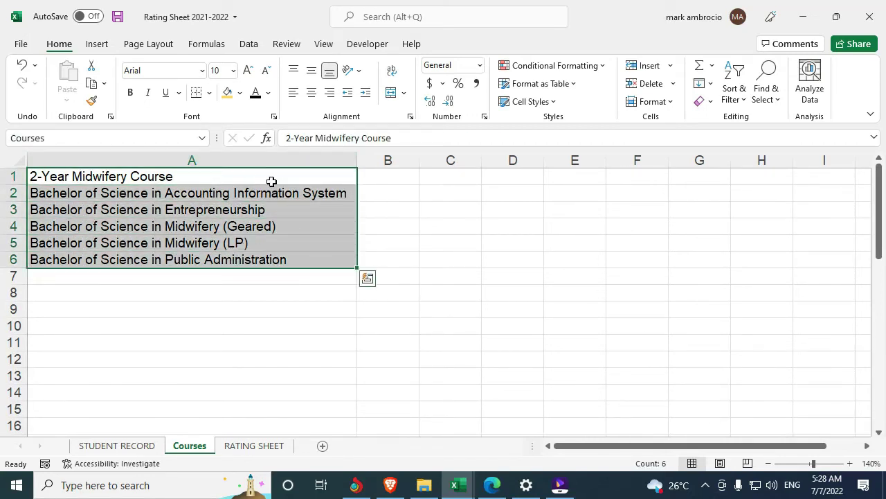
drag(271, 181, 268, 259)
click(203, 139)
click(71, 184)
click(109, 176)
drag(109, 177, 121, 262)
click(180, 194)
drag(198, 177, 213, 258)
drag(245, 185, 251, 259)
click(498, 260)
Look through the course entries on the STUDENT RECORD sheet down to the empty rows beneath the last student.
click(118, 445)
scroll(565, 223, down, 20)
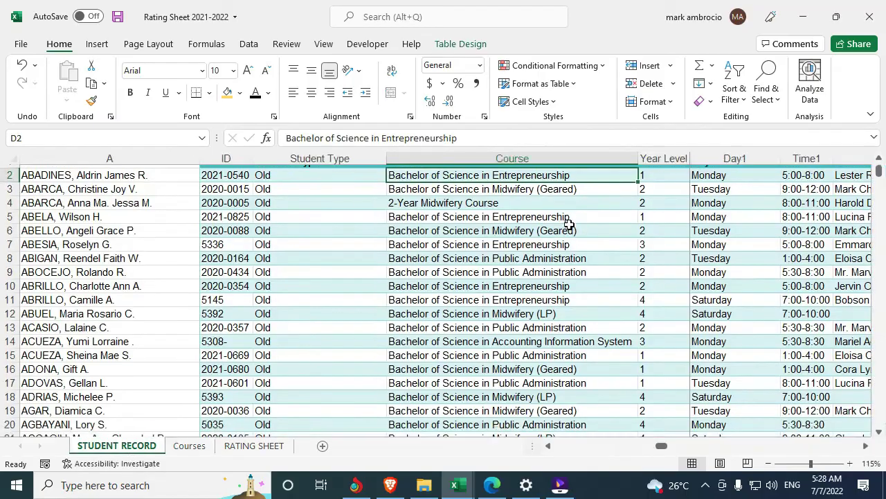
scroll(567, 226, down, 20)
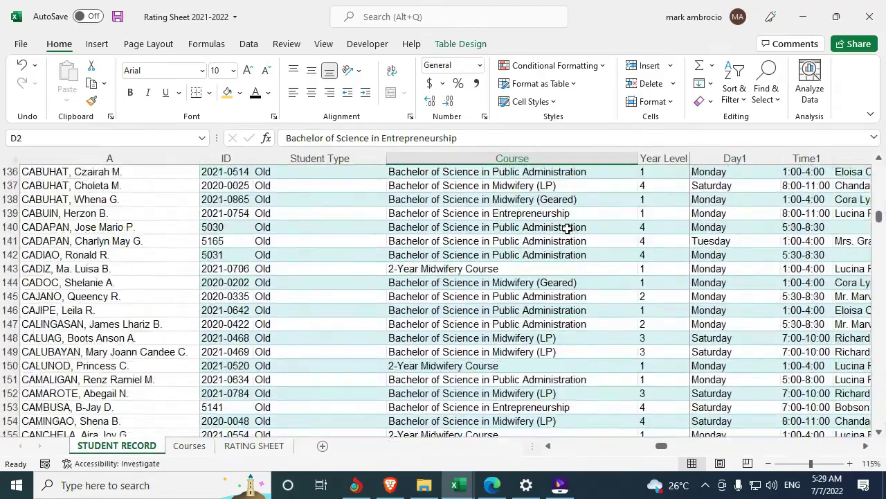
scroll(565, 230, down, 20)
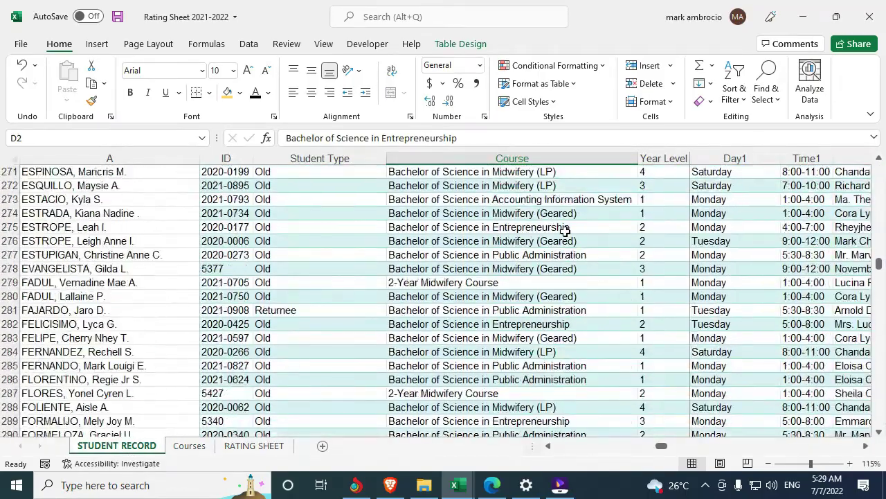
scroll(565, 233, down, 20)
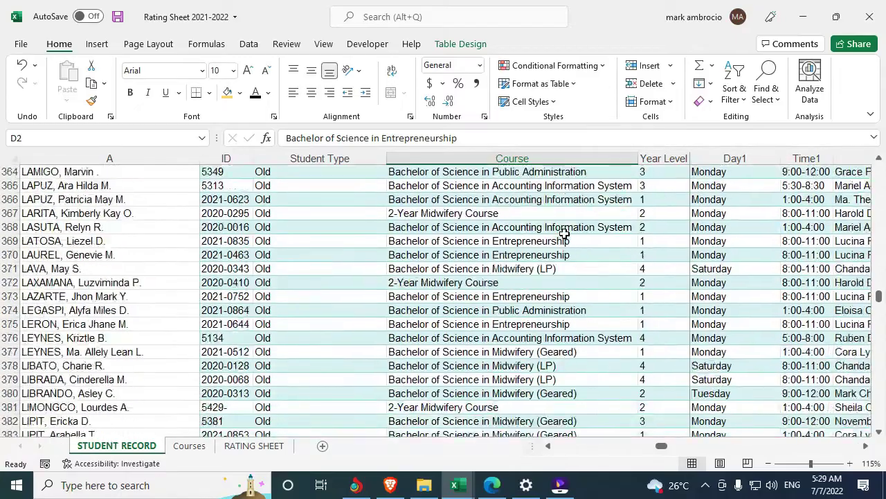
scroll(565, 234, down, 20)
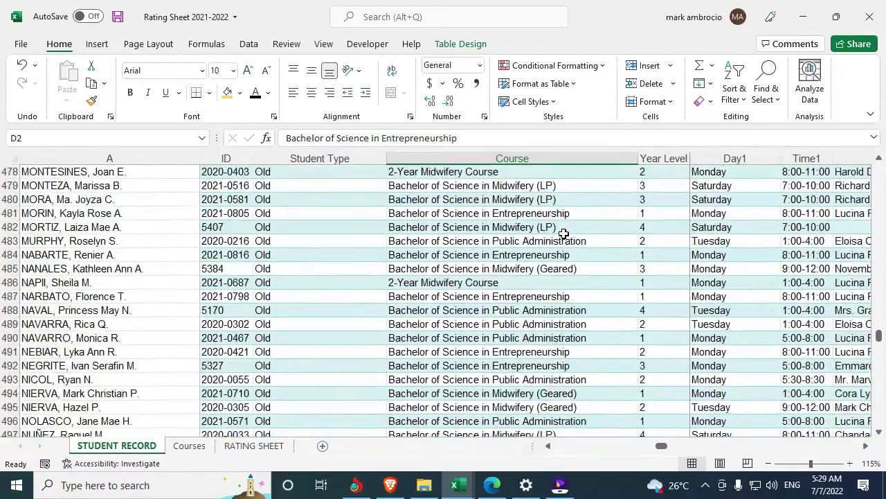
scroll(565, 234, down, 20)
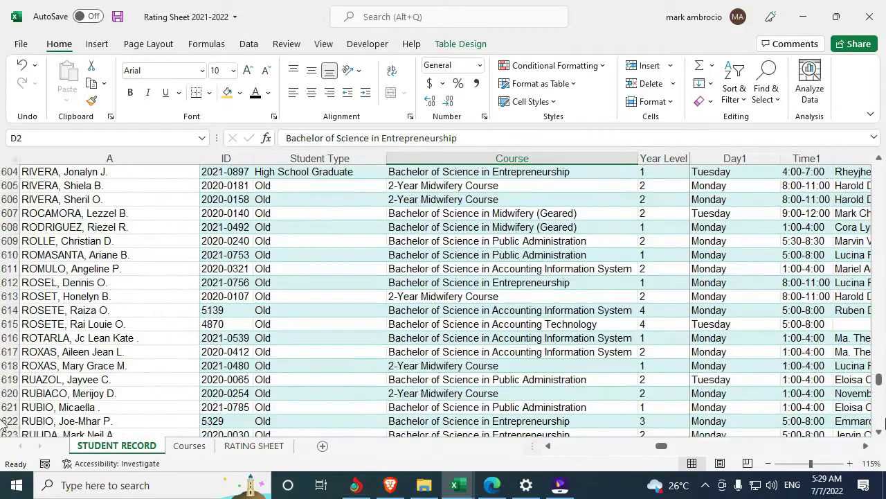
drag(881, 381, 881, 429)
scroll(564, 351, down, 4)
scroll(563, 352, up, 2)
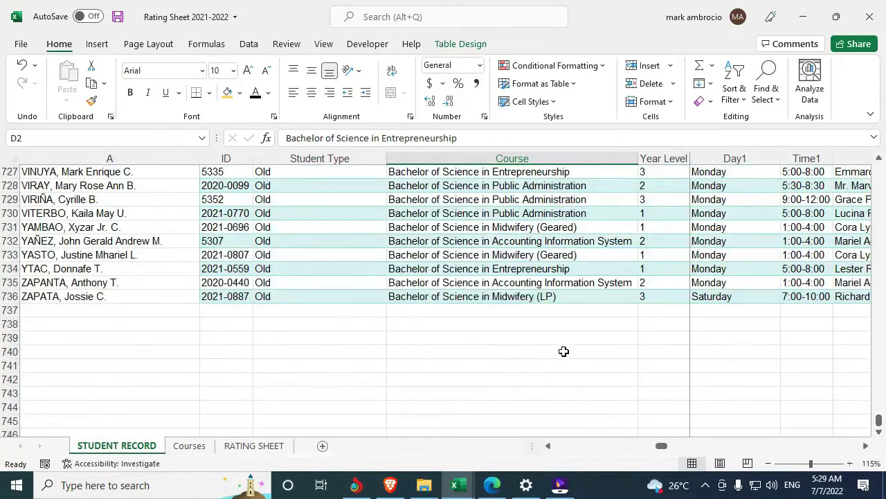
click(423, 351)
drag(880, 423, 2, 433)
click(527, 337)
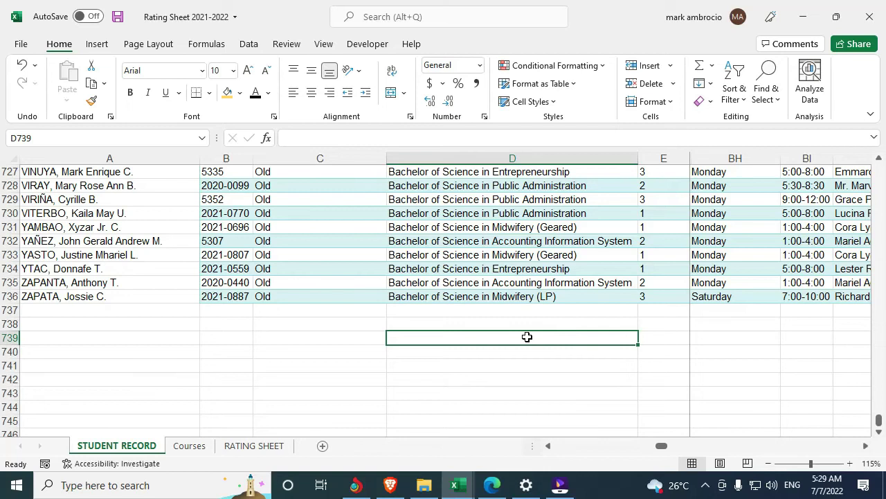
key(Up)
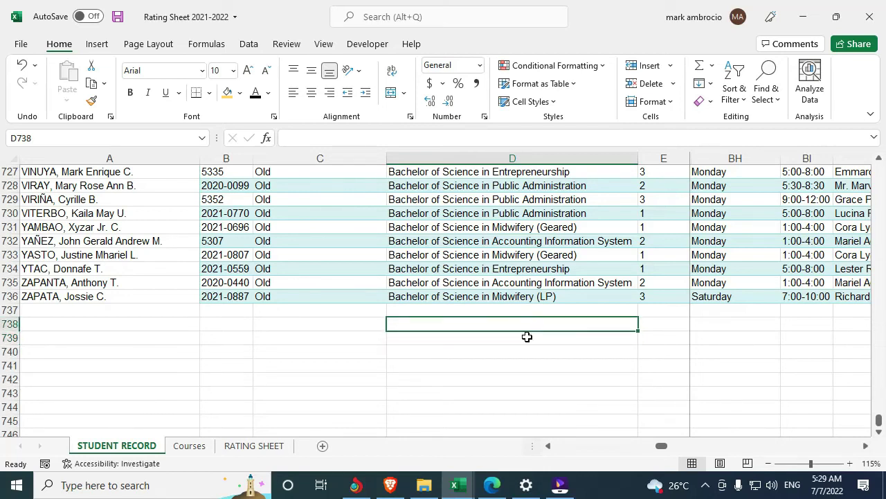
Enter the label Courses in C739, below the student records.
click(343, 335)
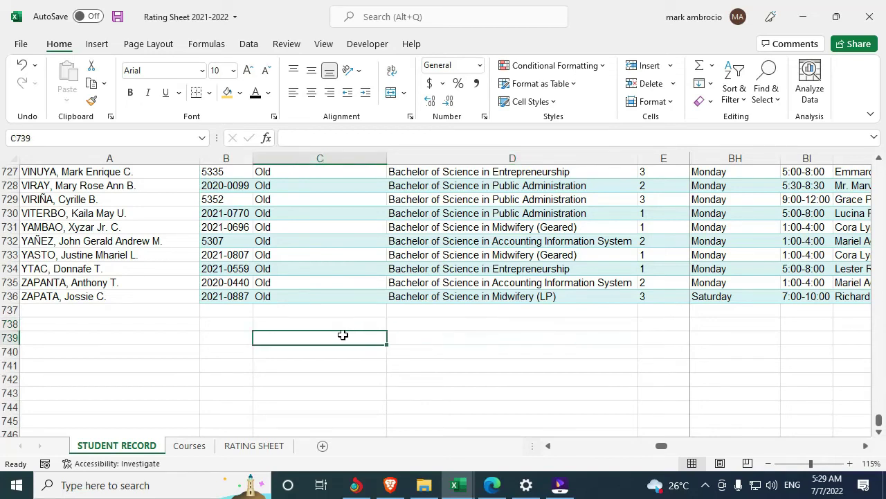
text(Courses)
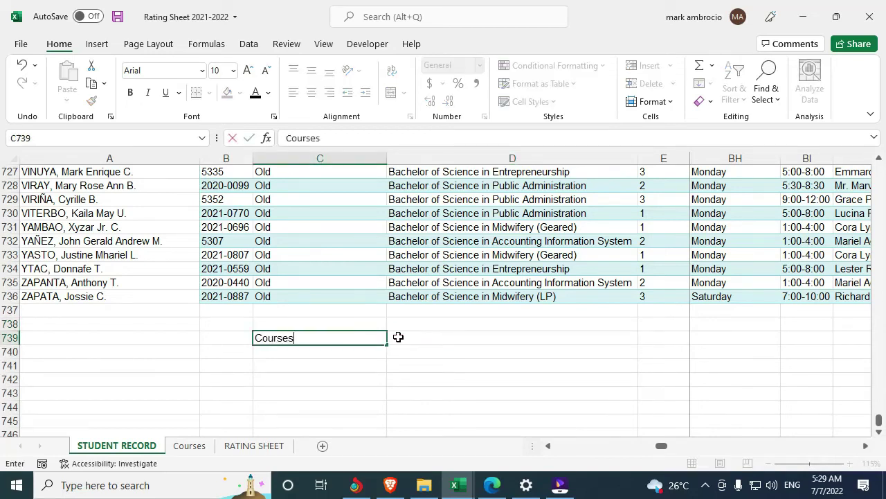
click(398, 337)
click(357, 349)
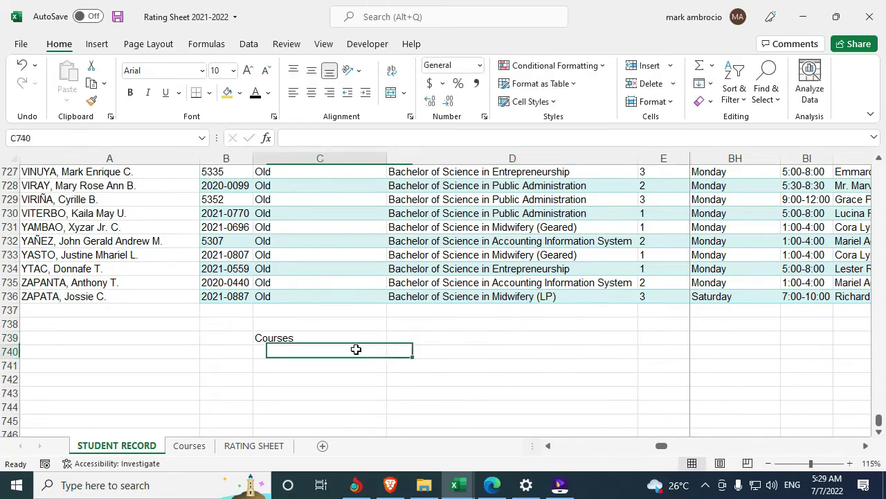
click(526, 339)
click(653, 338)
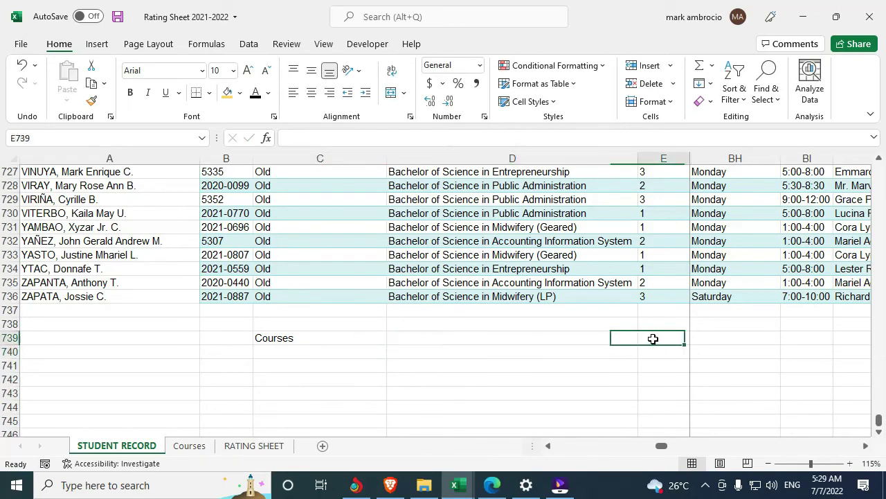
click(702, 338)
click(670, 338)
Enter the label Number of Students Enrolled in C740, beneath the Courses label.
click(290, 350)
text(Number of St)
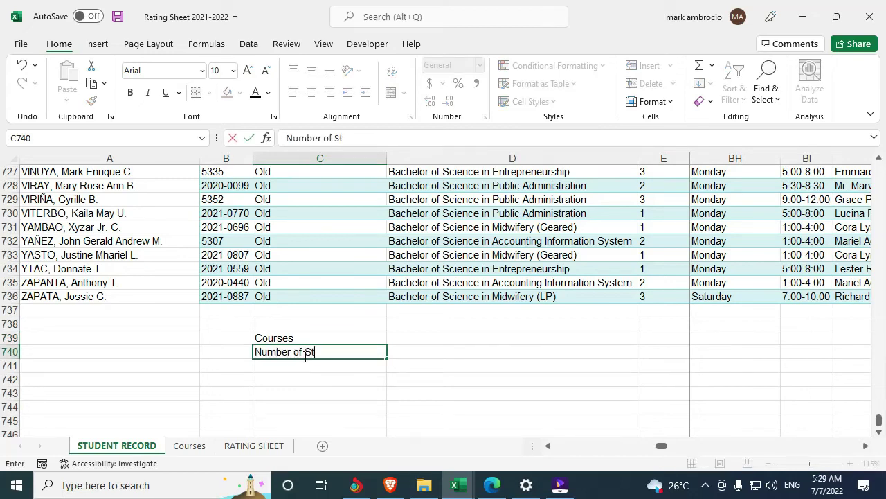
text(udents Enrolled)
key(Return)
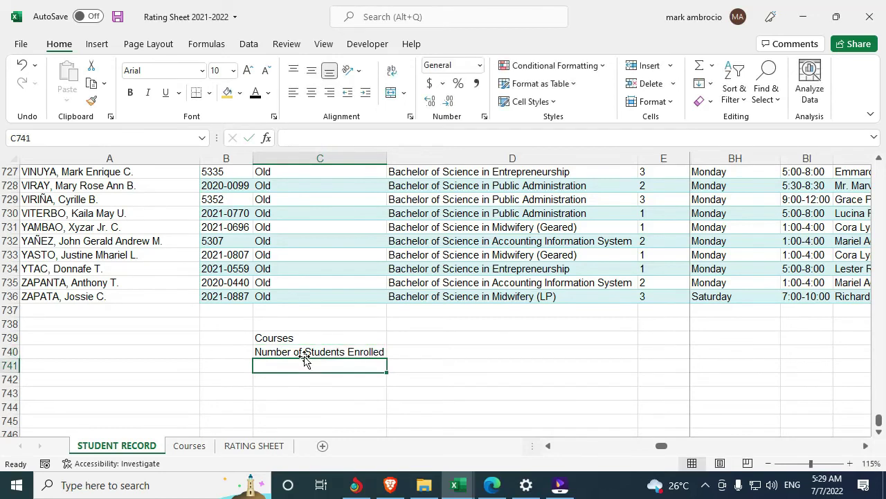
click(347, 355)
drag(450, 354, 453, 337)
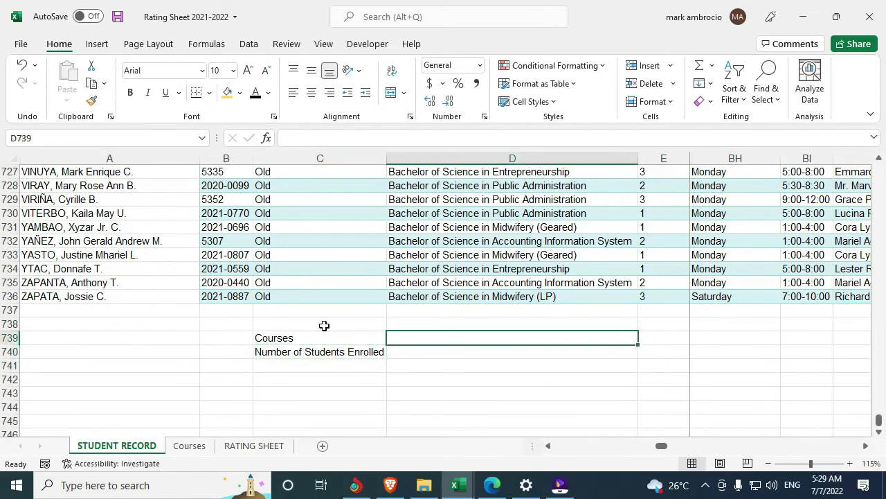
Add list data validation to D739, beside the Courses label, using the named range Courses as its source.
click(291, 338)
click(448, 339)
click(247, 44)
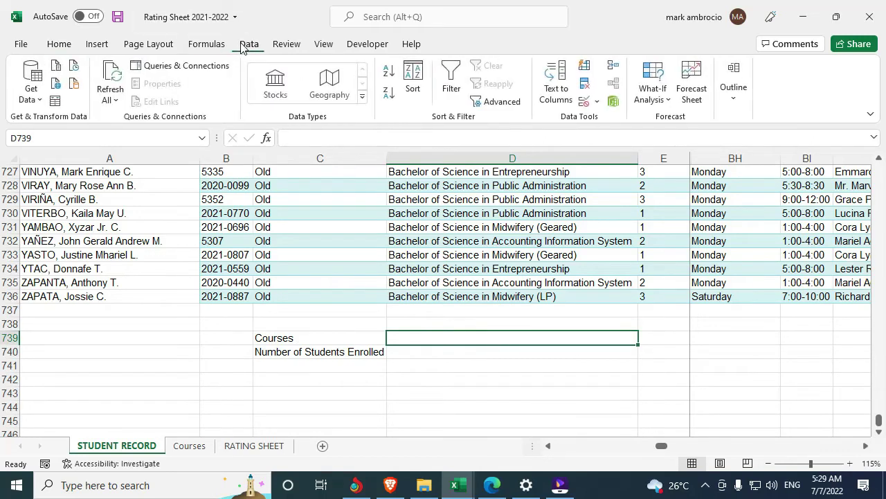
click(597, 106)
click(606, 121)
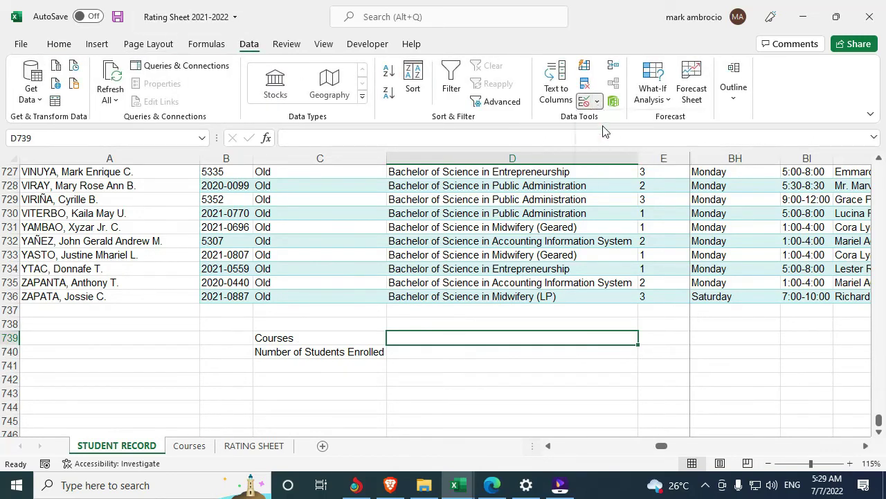
drag(630, 88, 673, 68)
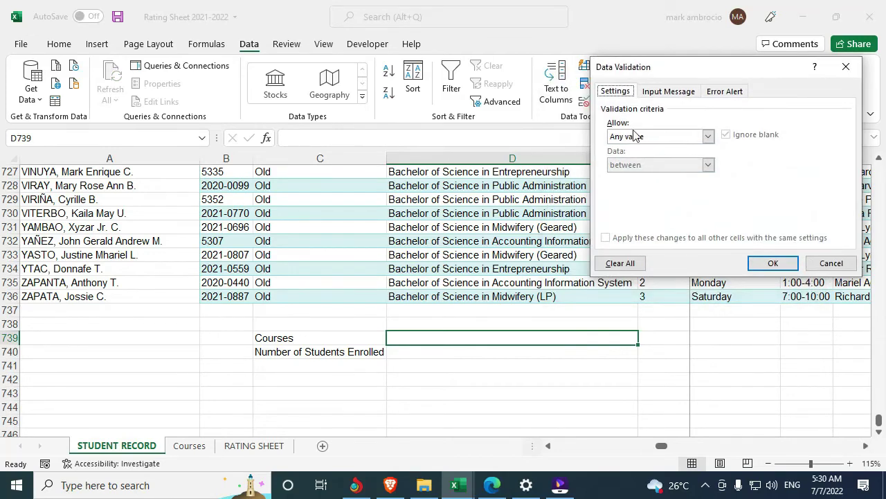
click(637, 136)
click(656, 177)
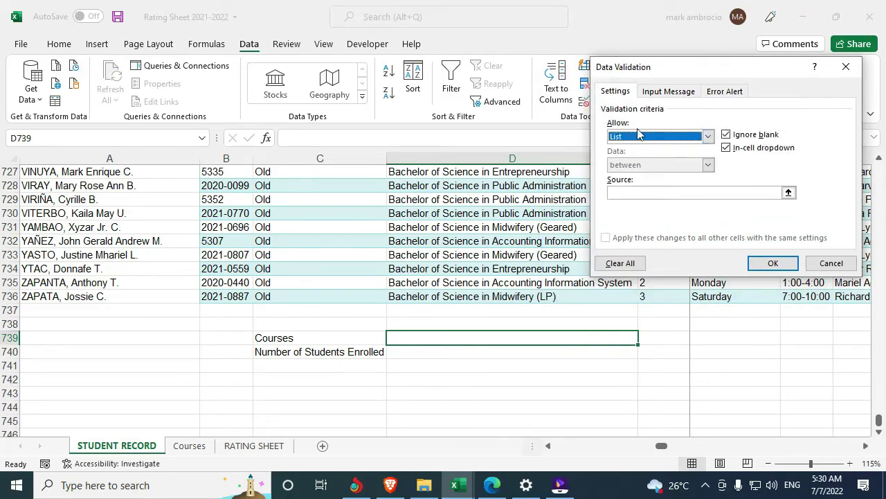
click(623, 191)
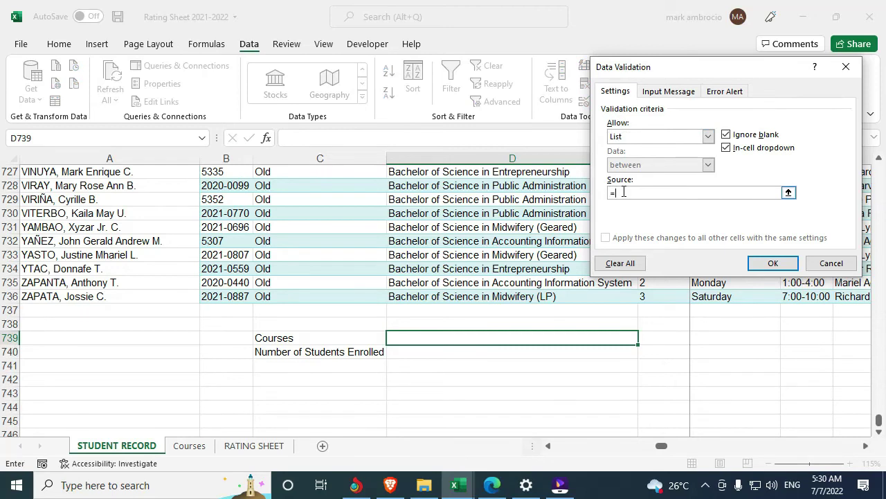
text(=Cour)
click(772, 264)
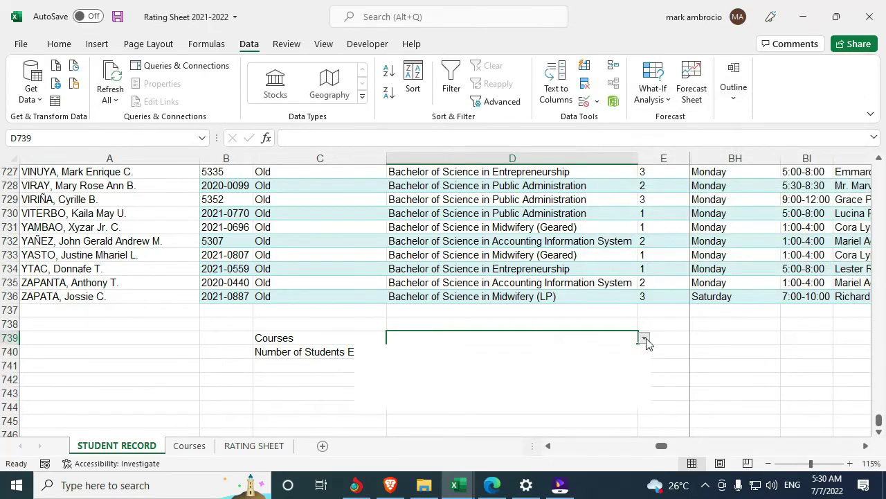
Check the course choices offered by the drop-down list in D739.
click(644, 337)
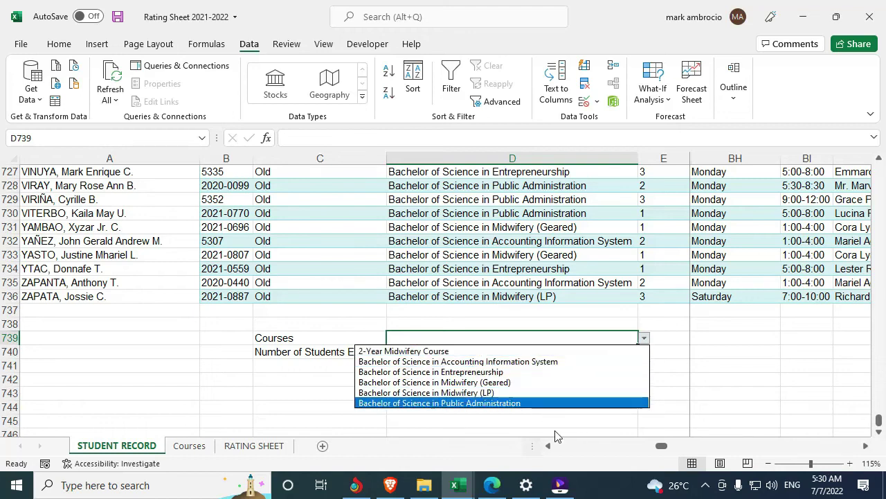
key(Escape)
click(443, 353)
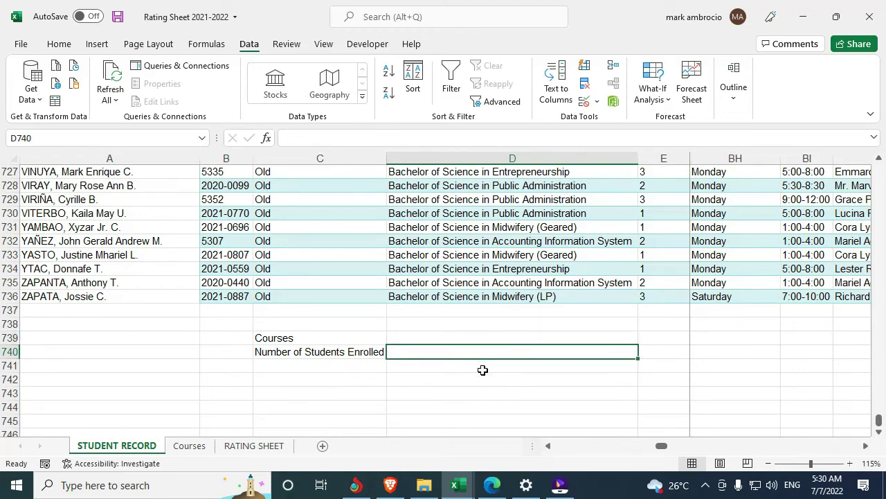
click(483, 337)
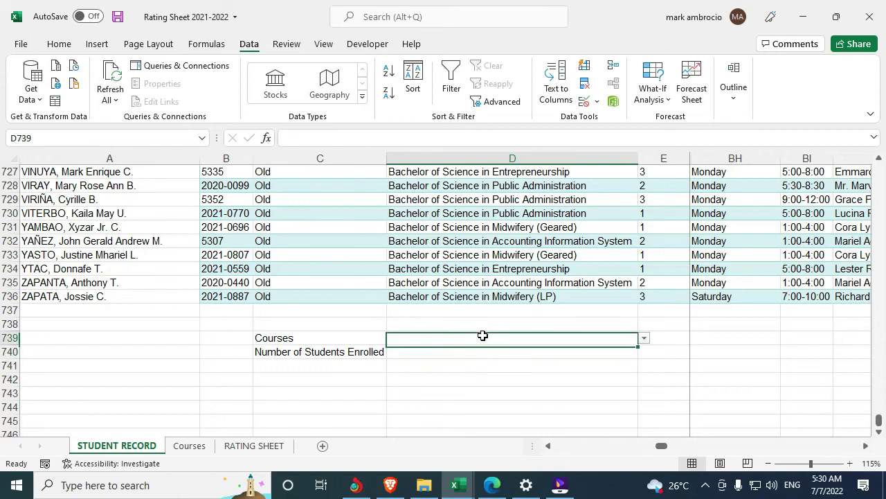
Begin a COUNTIF formula in D740 with the course column D2:D736 as its range.
click(476, 349)
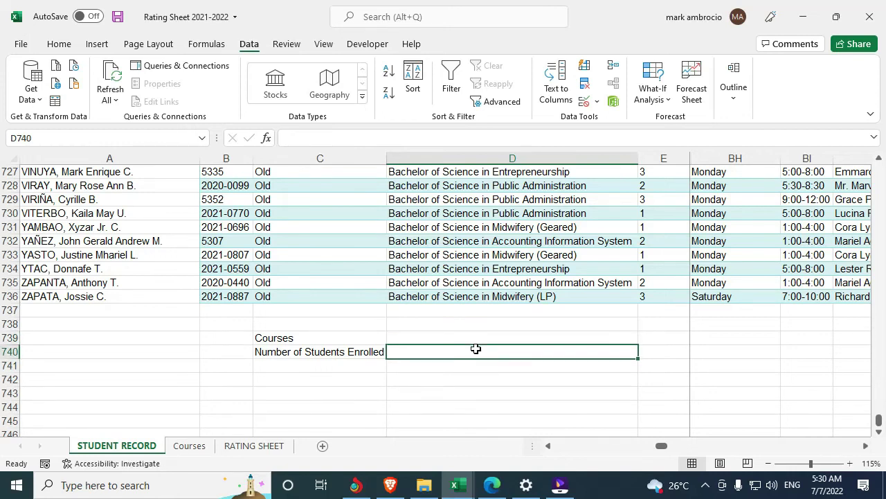
text(=co)
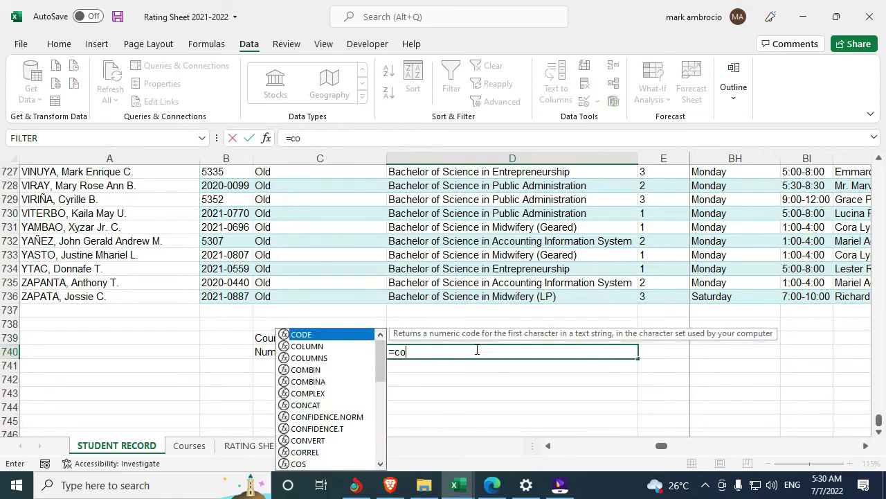
text(untif()
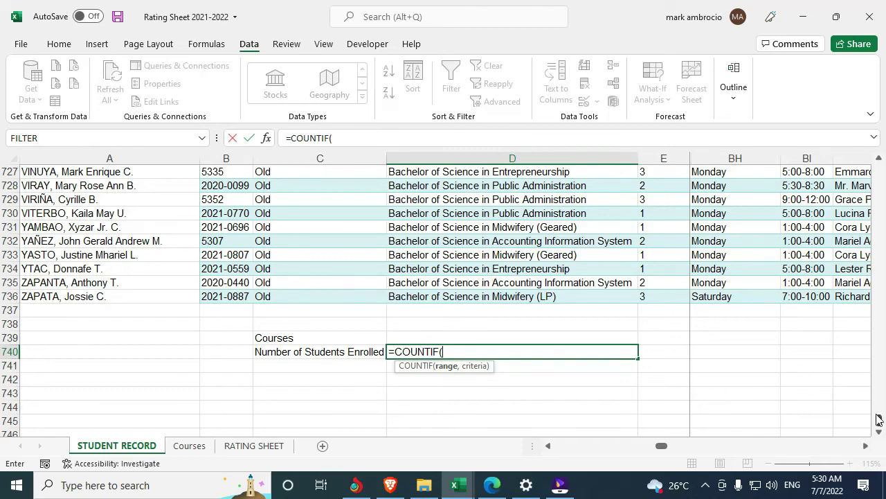
click(485, 152)
text(D2)
click(445, 352)
click(462, 297)
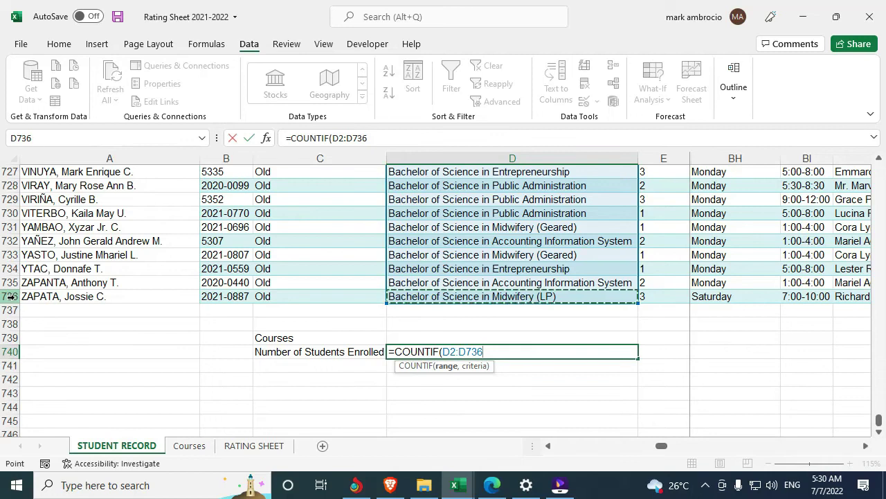
Complete the COUNTIF formula in D740 with D739 as its criteria and keep the cell selected.
click(456, 351)
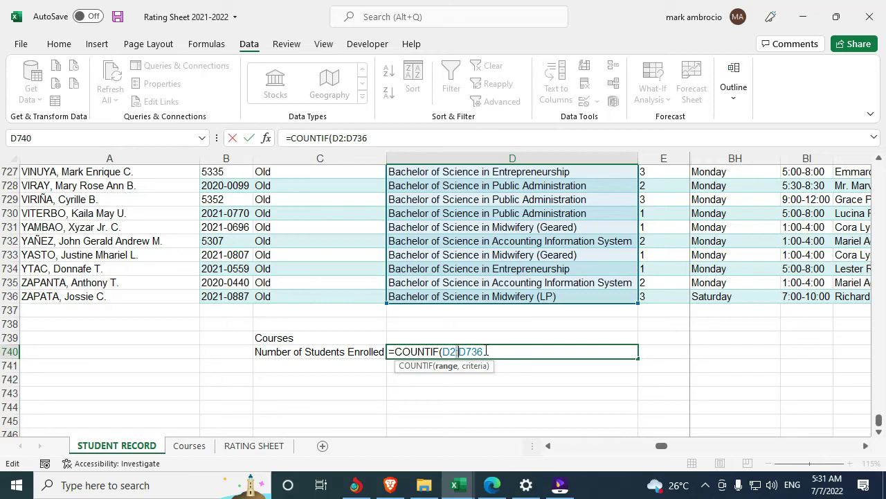
double_click(445, 348)
click(464, 351)
click(502, 351)
text(,)
click(468, 337)
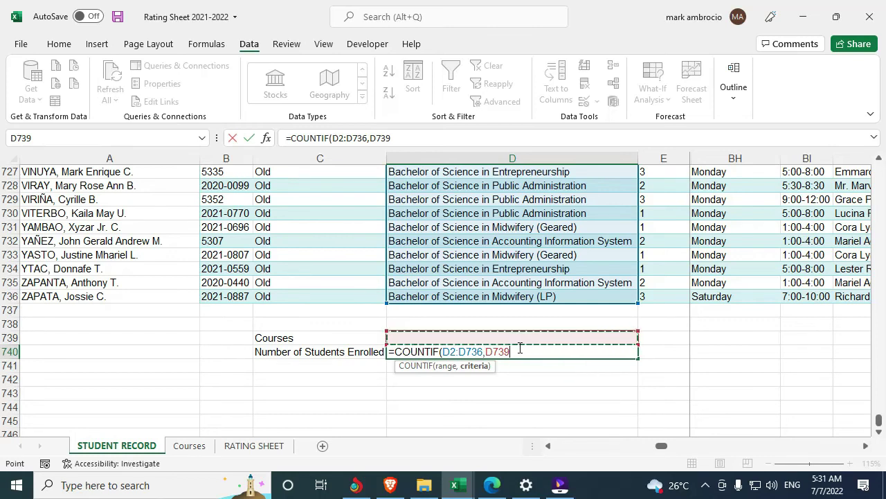
text())
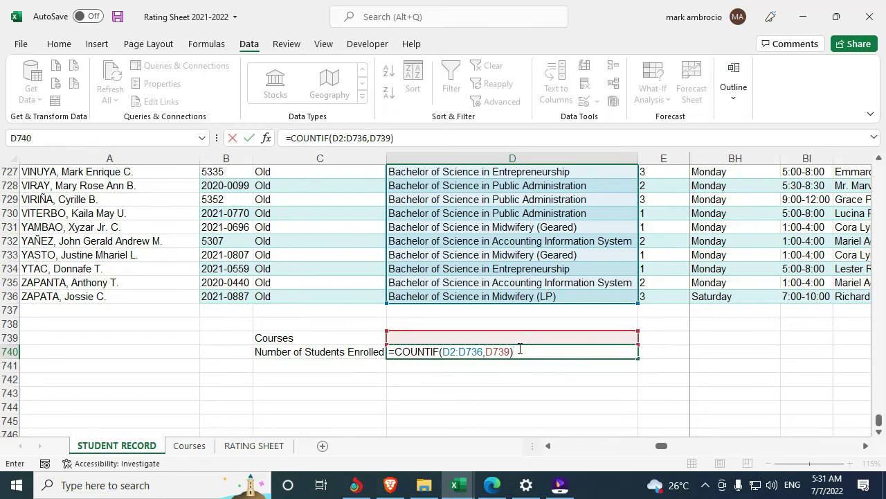
key(ctrl+Return)
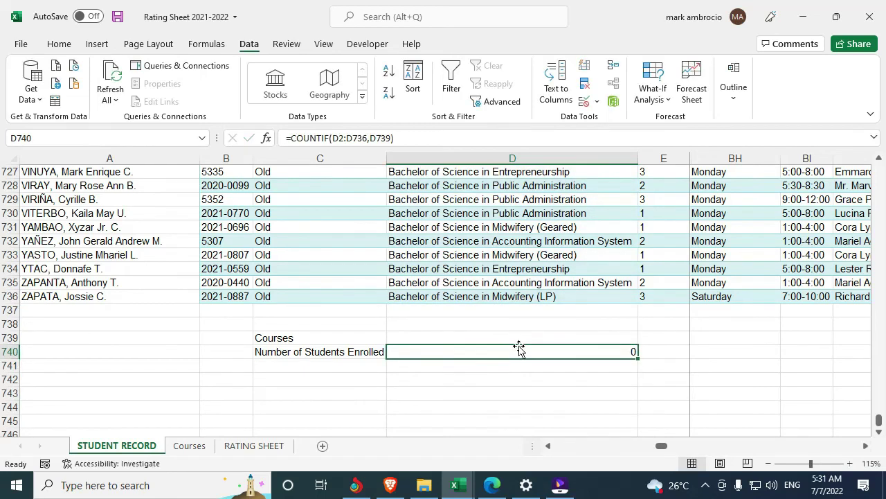
Choose Bachelor of Science in Public Administration from the course drop-down list in D739.
click(532, 336)
click(574, 352)
click(605, 338)
click(644, 338)
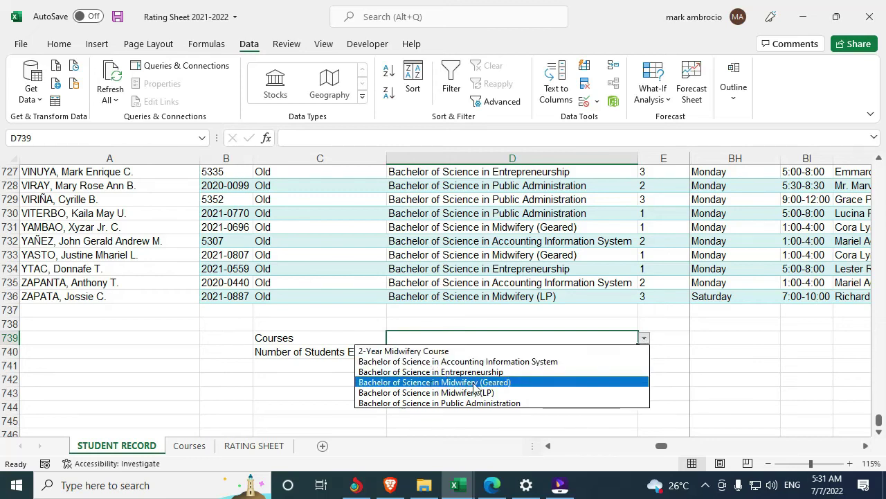
click(449, 402)
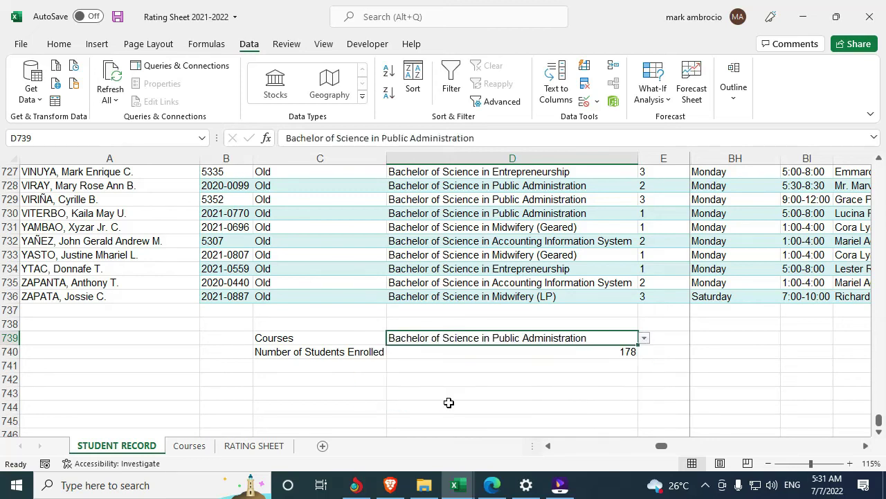
Test the course drop-down in D739 with Bachelor of Science in Accounting Information System and 2-Year Midwifery Course.
click(526, 356)
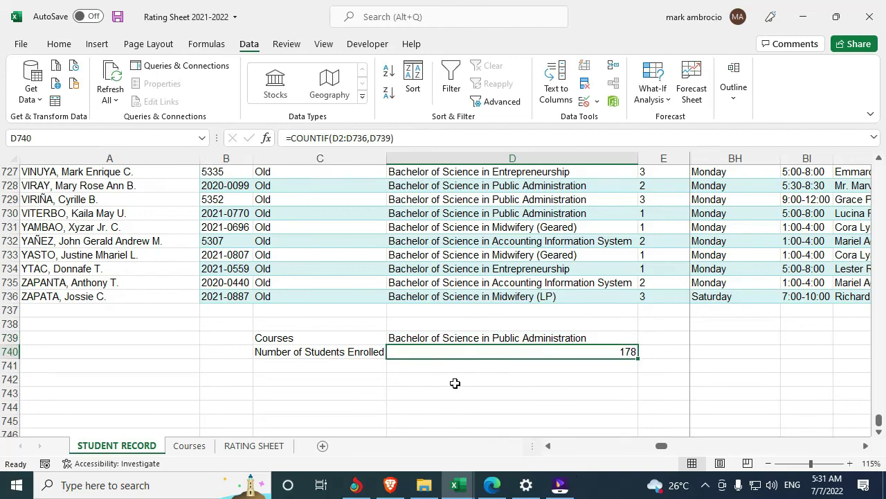
click(526, 337)
click(644, 340)
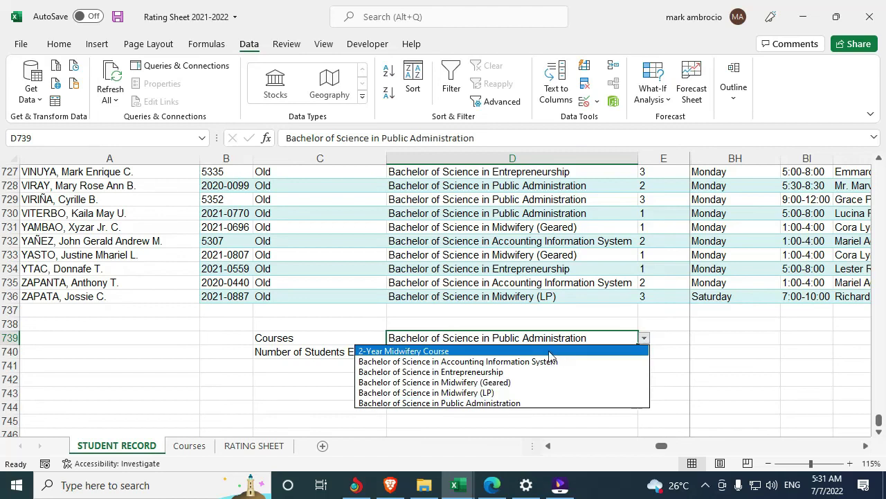
click(544, 360)
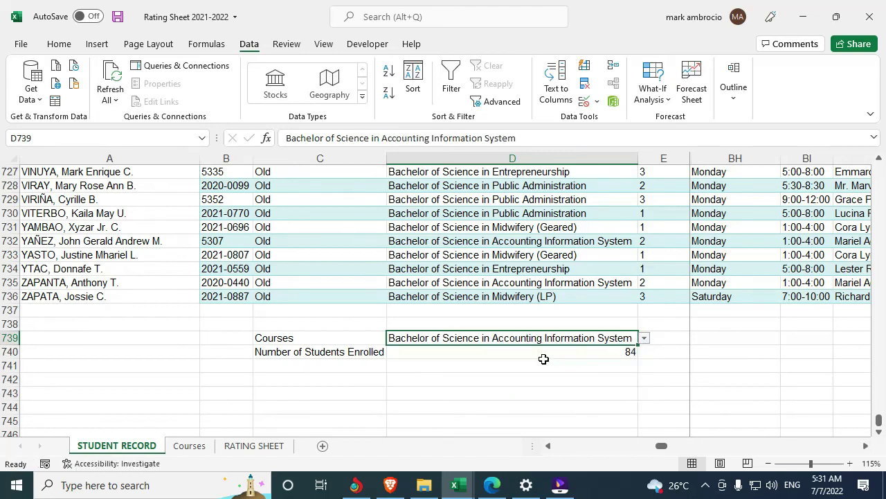
click(645, 340)
click(564, 348)
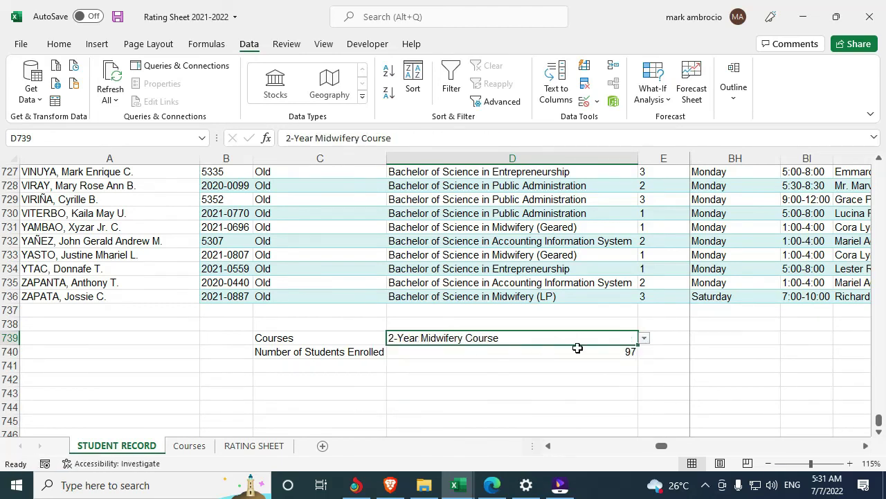
Try Bachelor of Science in Midwifery (Geared) in the D739 drop-down and settle on Bachelor of Science in Midwifery (LP).
click(644, 340)
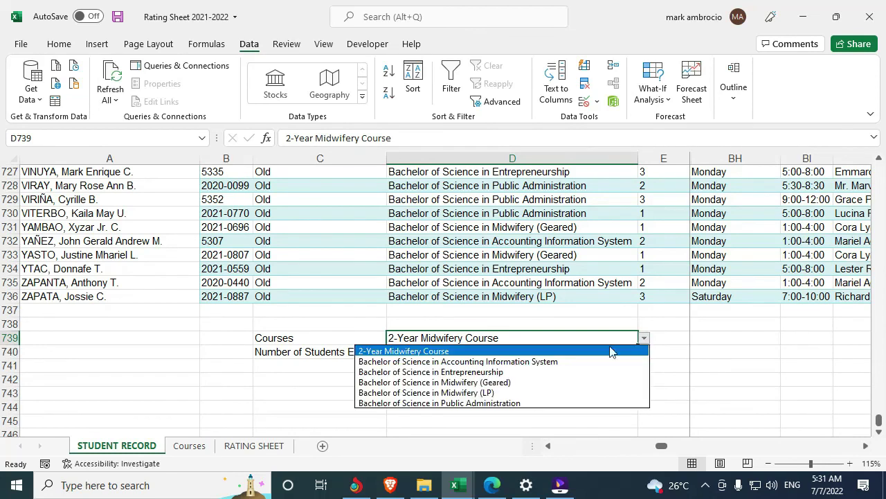
click(507, 383)
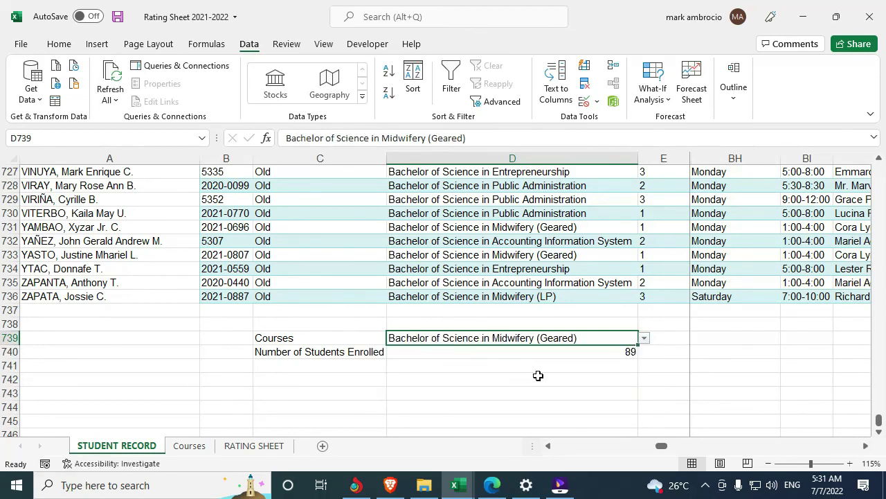
click(645, 340)
click(507, 389)
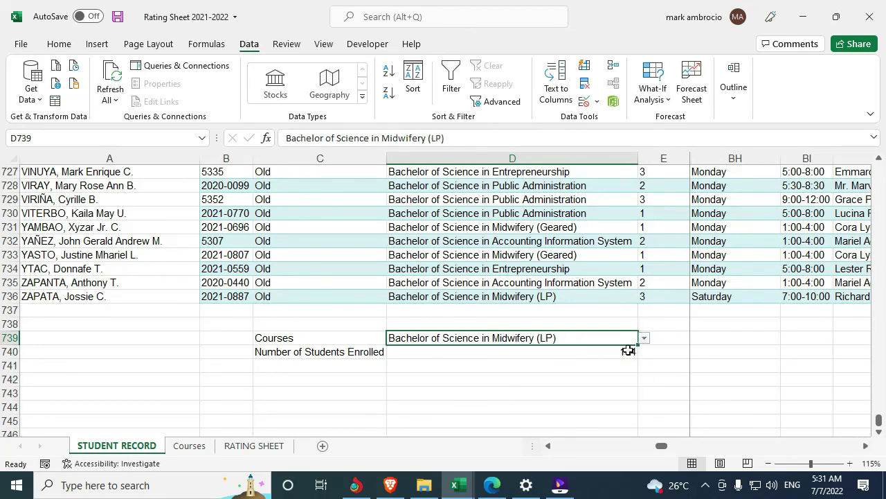
Review the course column of the student records and the range and criteria of the COUNTIF formula in D740.
click(566, 358)
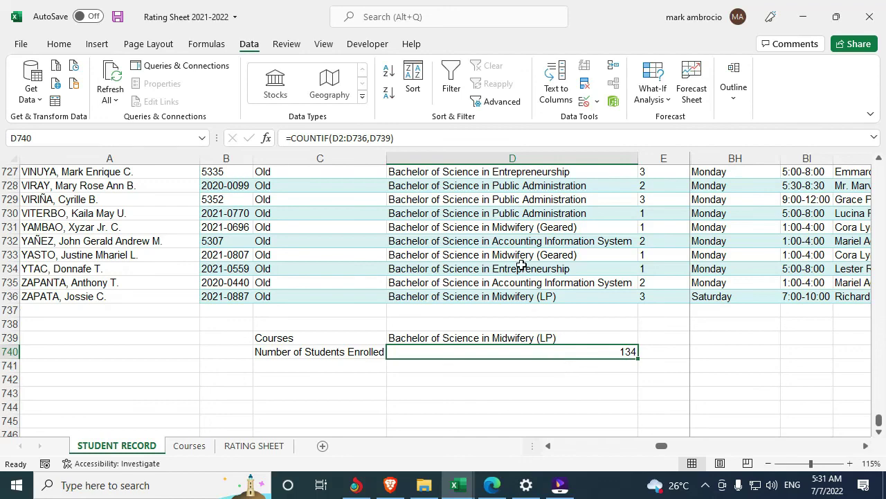
scroll(522, 265, up, 20)
scroll(522, 265, up, 6)
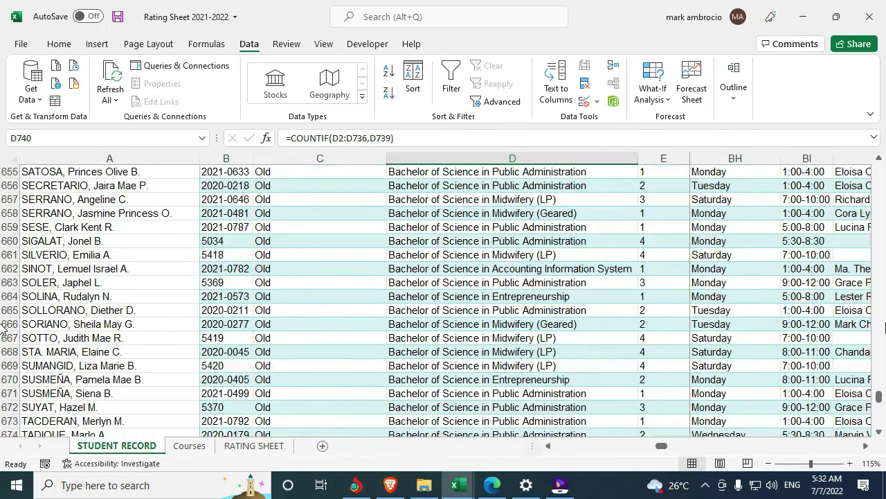
drag(878, 399, 882, 434)
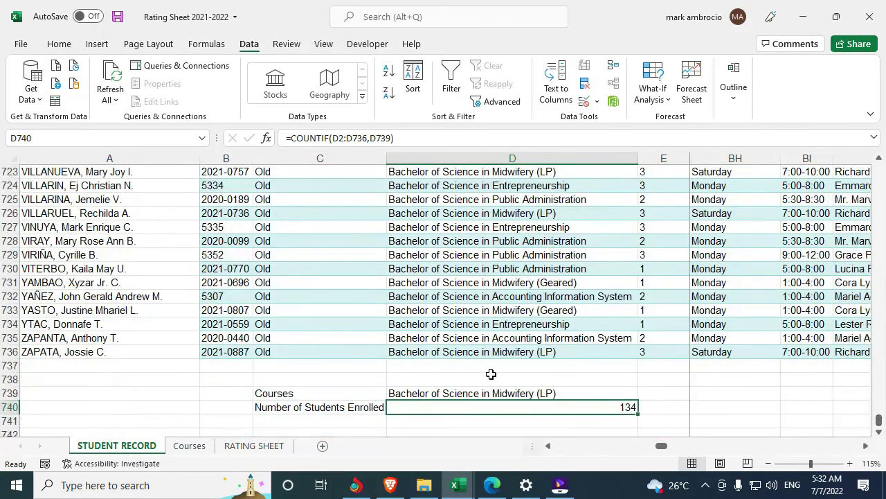
click(556, 391)
click(554, 407)
double_click(563, 406)
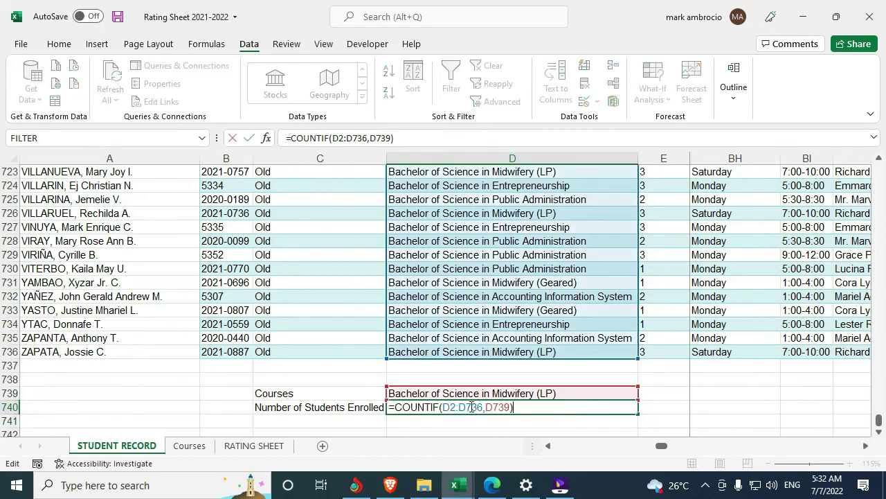
key(Return)
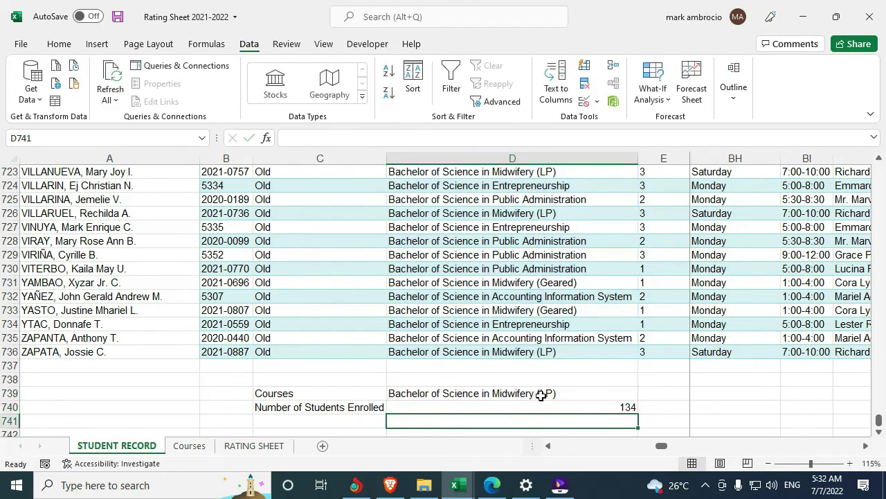